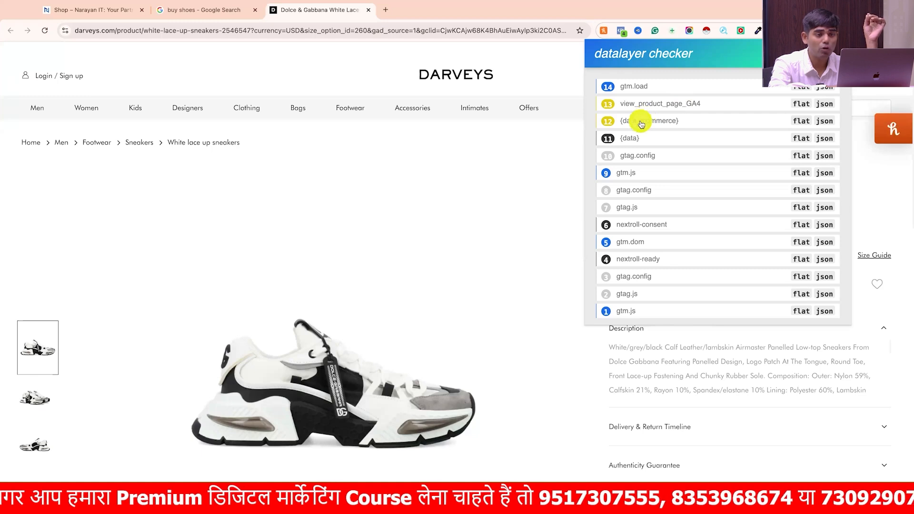
- Examine the view_product_page_GA4 event's ecommerce parameters in the datalayer checker for the Darveys product page, and close the checker
{"action": "scroll", "coordinate": [641, 124], "scroll_direction": "down", "scroll_amount": 2}
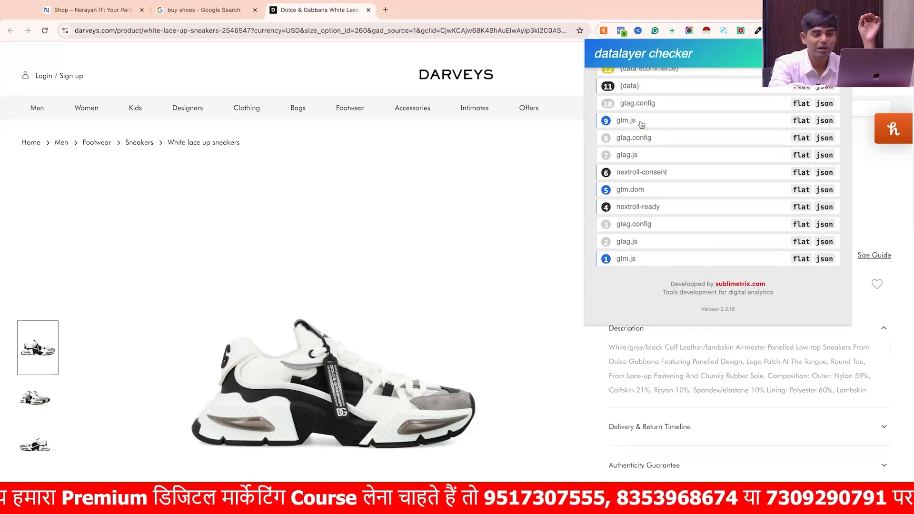
{"action": "scroll", "coordinate": [642, 123], "scroll_direction": "up", "scroll_amount": 2}
{"action": "left_click", "coordinate": [642, 124]}
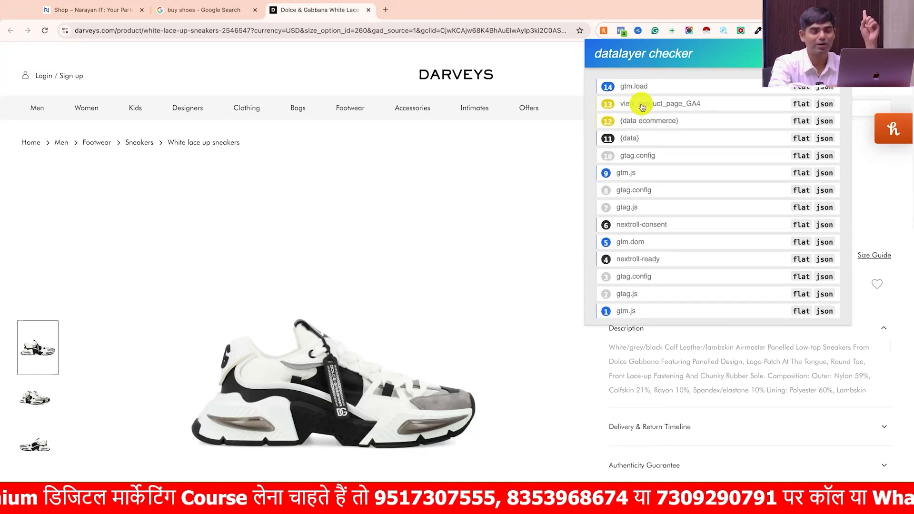
{"action": "left_click", "coordinate": [642, 106]}
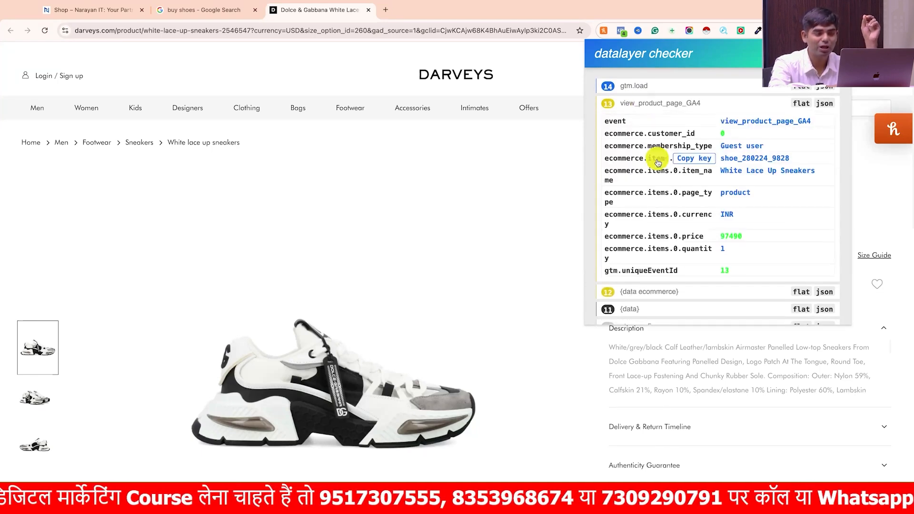
{"action": "scroll", "coordinate": [658, 163], "scroll_direction": "down", "scroll_amount": 1}
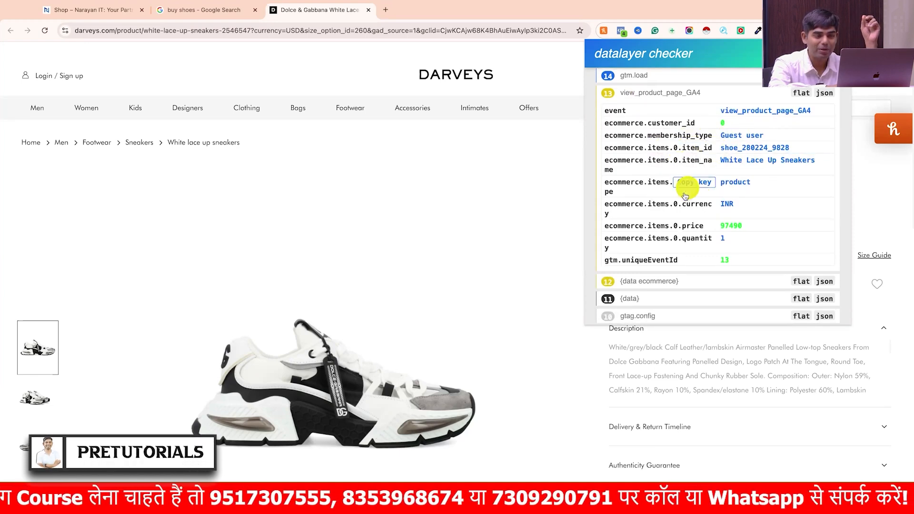
{"action": "scroll", "coordinate": [687, 217], "scroll_direction": "down", "scroll_amount": 1}
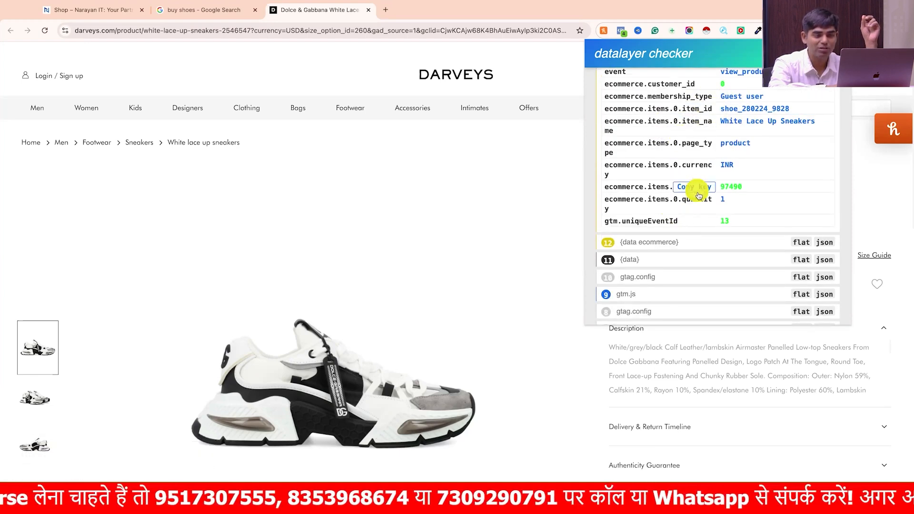
{"action": "scroll", "coordinate": [674, 245], "scroll_direction": "down", "scroll_amount": 4}
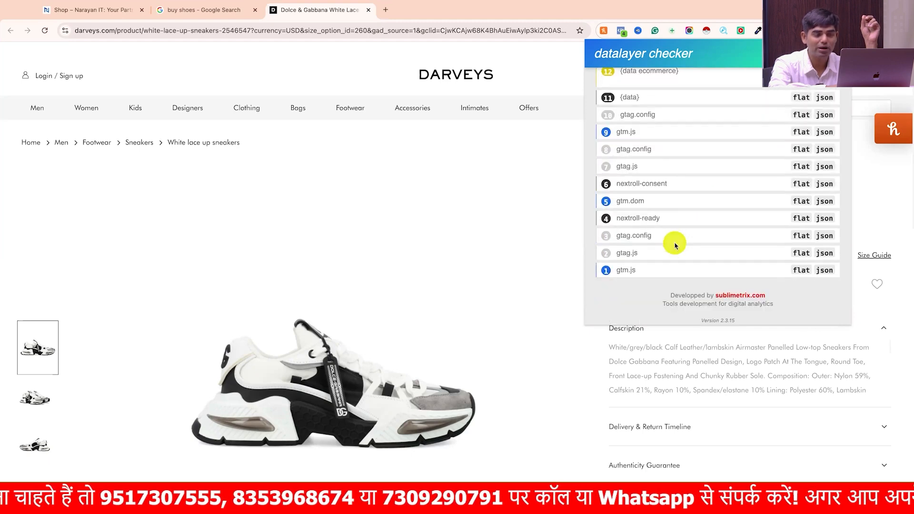
{"action": "scroll", "coordinate": [675, 245], "scroll_direction": "up", "scroll_amount": 5}
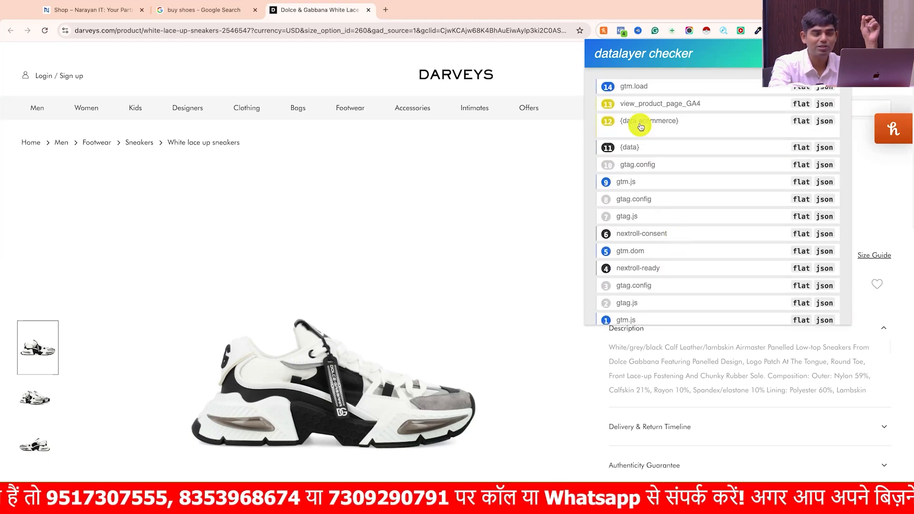
{"action": "left_click", "coordinate": [671, 112]}
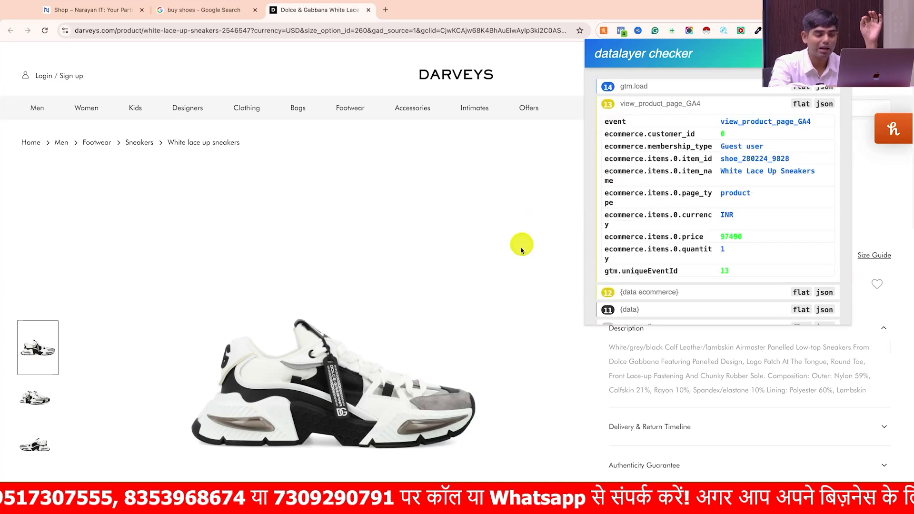
{"action": "left_click", "coordinate": [523, 244]}
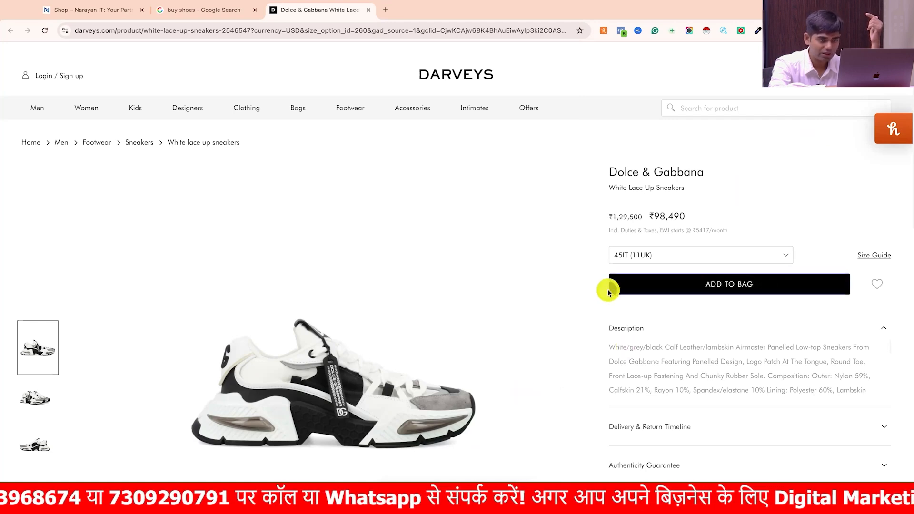
- Choose size 40IT (6UK) for the white lace up sneakers, add them to the bag and continue to checkout
{"action": "left_click", "coordinate": [640, 260]}
{"action": "left_click", "coordinate": [642, 271]}
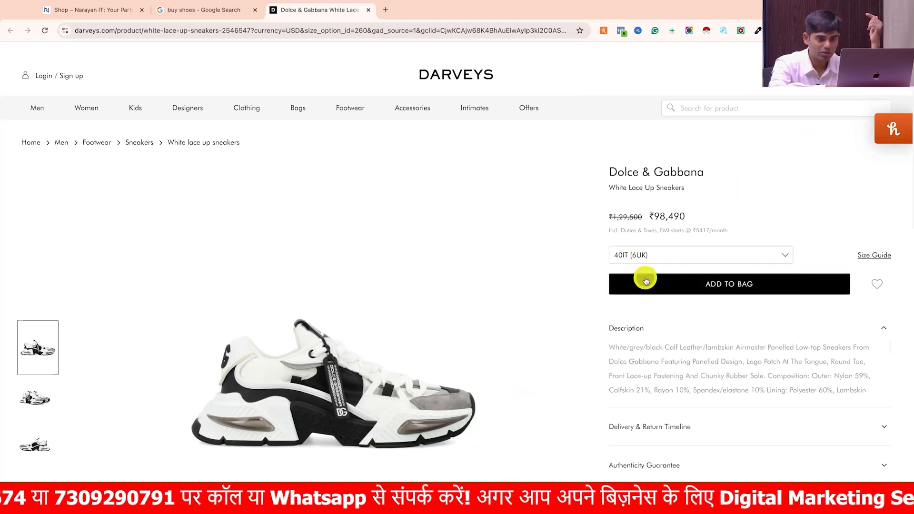
{"action": "left_click", "coordinate": [706, 283]}
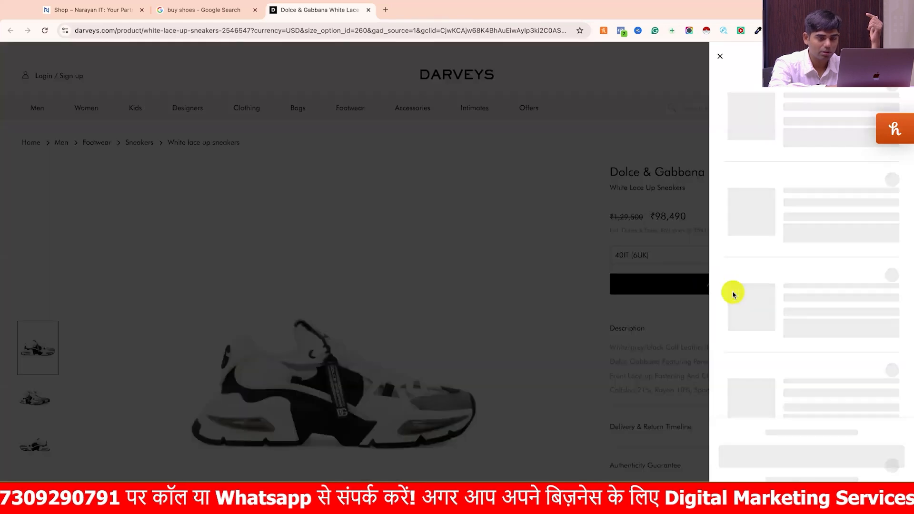
{"action": "left_click", "coordinate": [812, 447]}
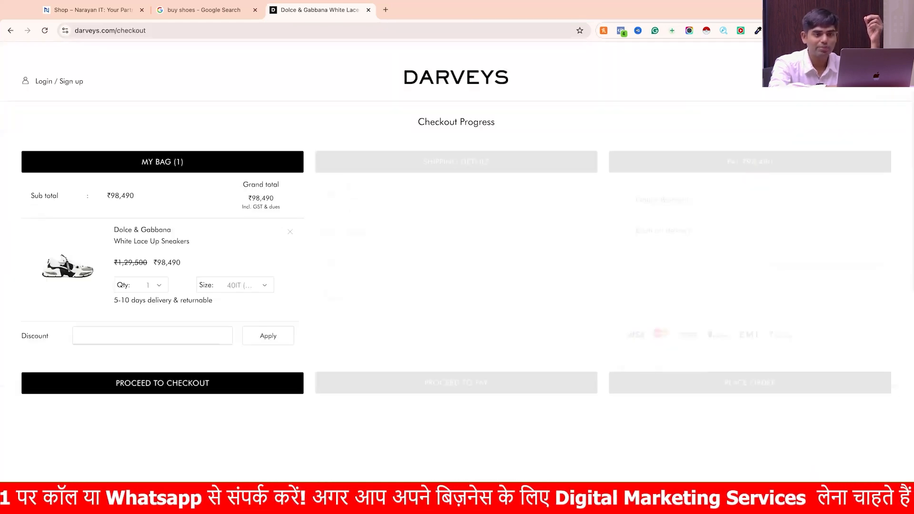
- Inspect the begin_checkout_GA4 event's ecommerce parameters in the datalayer checker on the checkout page
{"action": "left_click", "coordinate": [844, 31]}
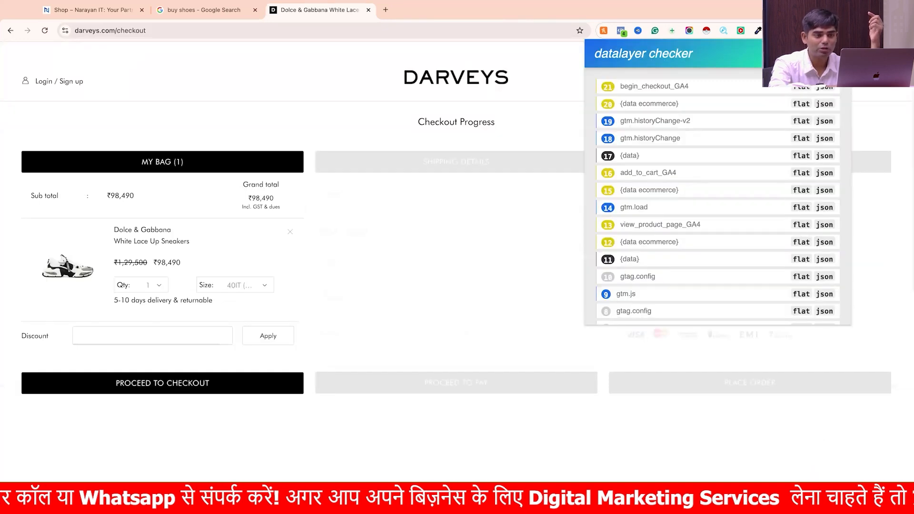
{"action": "left_click", "coordinate": [662, 88]}
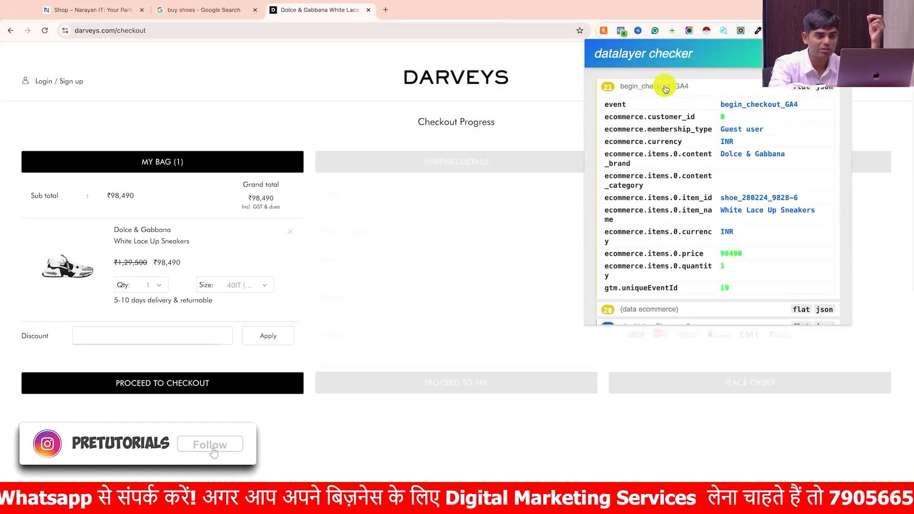
{"action": "scroll", "coordinate": [704, 224], "scroll_direction": "down", "scroll_amount": 3}
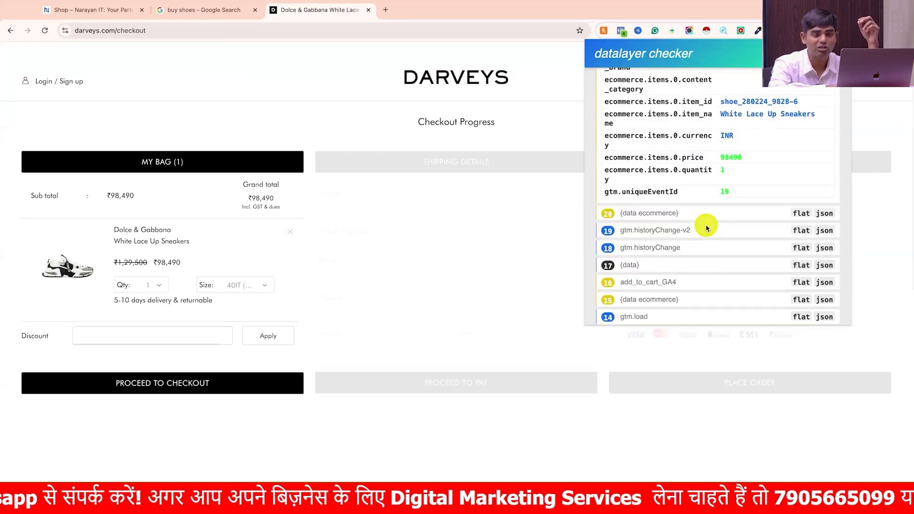
{"action": "scroll", "coordinate": [704, 226], "scroll_direction": "up", "scroll_amount": 2}
{"action": "scroll", "coordinate": [706, 227], "scroll_direction": "up", "scroll_amount": 1}
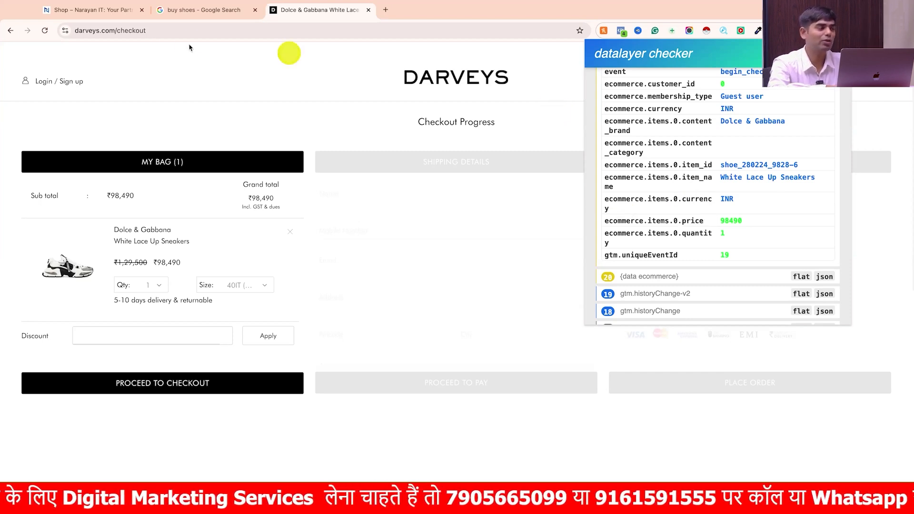
- Check which data layer events fire on the Afteroom Plus Chair product page of the WordPress shop
{"action": "left_click", "coordinate": [93, 10]}
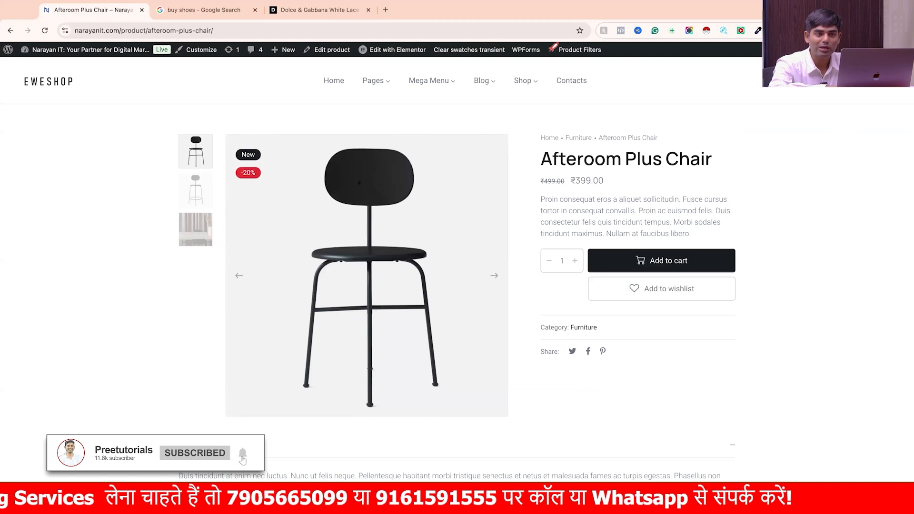
{"action": "left_click", "coordinate": [844, 30]}
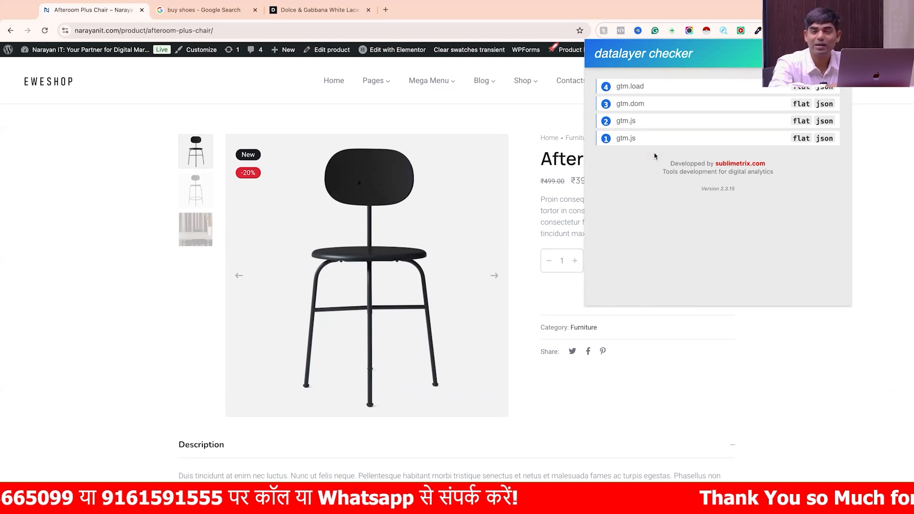
{"action": "left_click", "coordinate": [900, 181]}
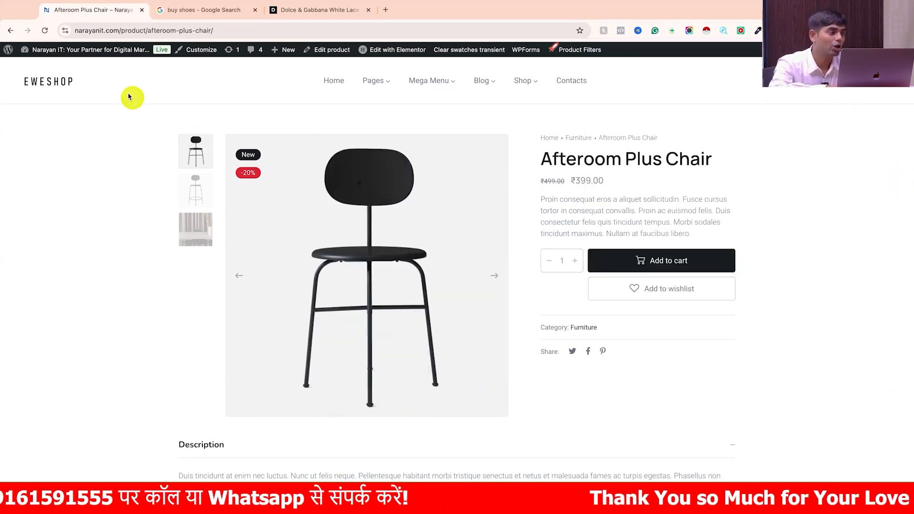
- Open the shop's WordPress dashboard in a separate browser tab and switch to it
{"action": "mouse_move", "coordinate": [118, 52]}
{"action": "left_click", "coordinate": [46, 67], "text": "super"}
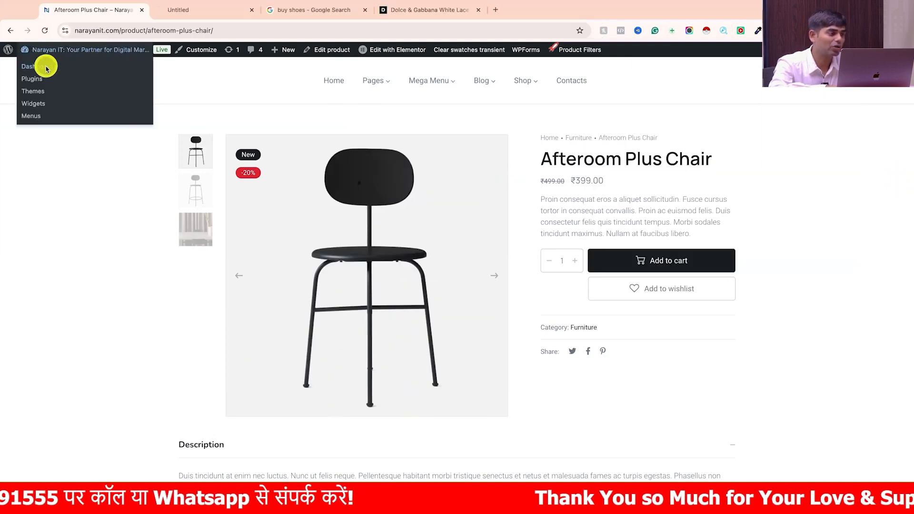
{"action": "left_click", "coordinate": [200, 9]}
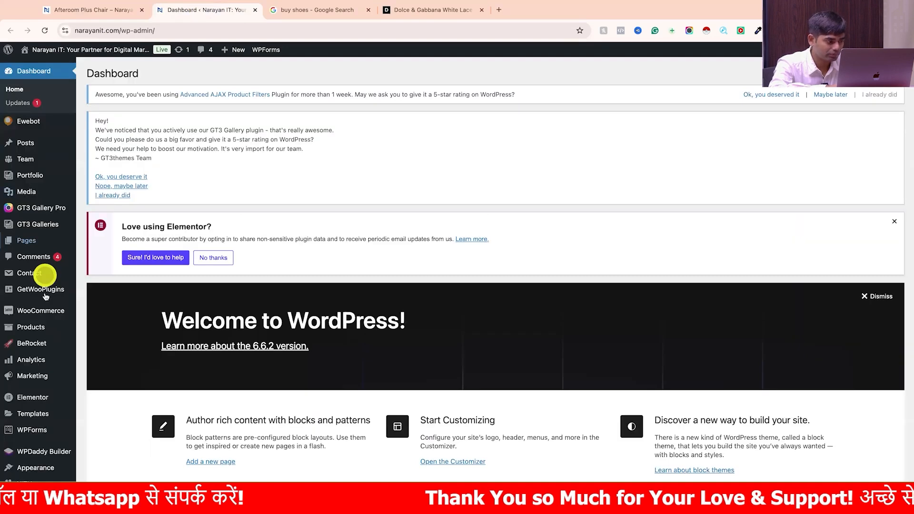
- Search the WordPress plugin directory for gtm4wp and install the GTM4WP Google Tag Manager plugin
{"action": "scroll", "coordinate": [34, 368], "scroll_direction": "down", "scroll_amount": 2}
{"action": "scroll", "coordinate": [34, 367], "scroll_direction": "down", "scroll_amount": 2}
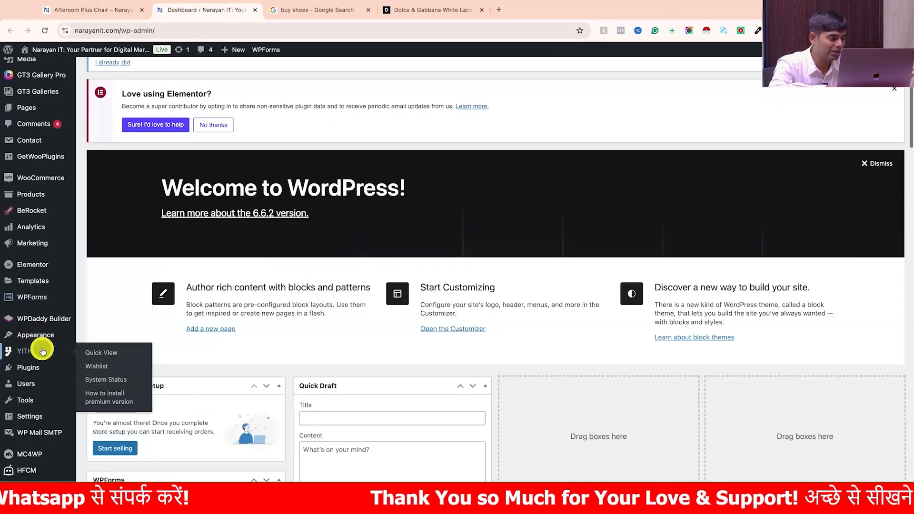
{"action": "mouse_move", "coordinate": [41, 367]}
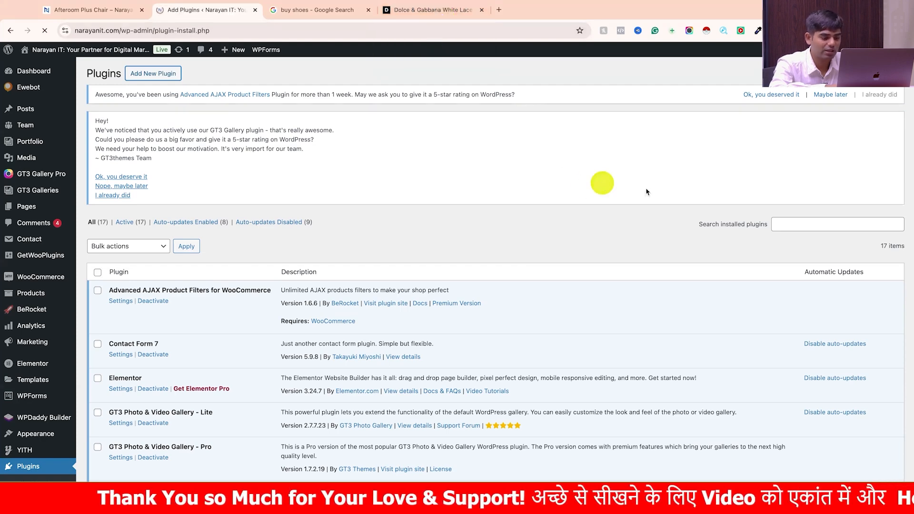
{"action": "left_click", "coordinate": [798, 126]}
{"action": "type", "text": "gtm4wp"}
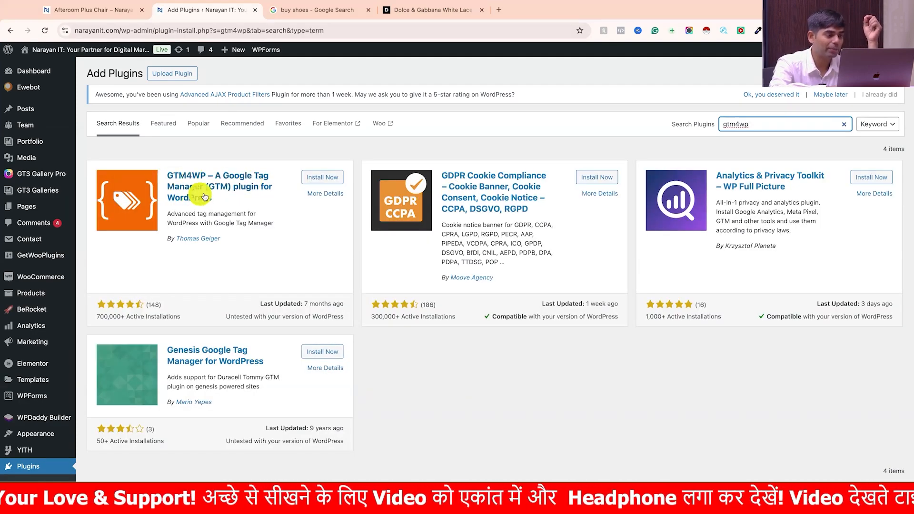
{"action": "left_click", "coordinate": [321, 180]}
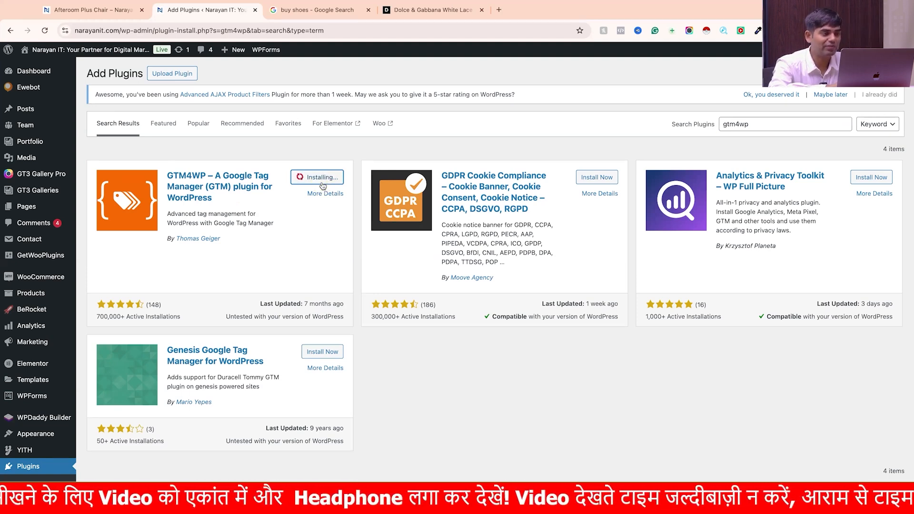
- Review the data layer events on the Afteroom Plus Chair page again while the plugin installs
{"action": "left_click", "coordinate": [104, 14]}
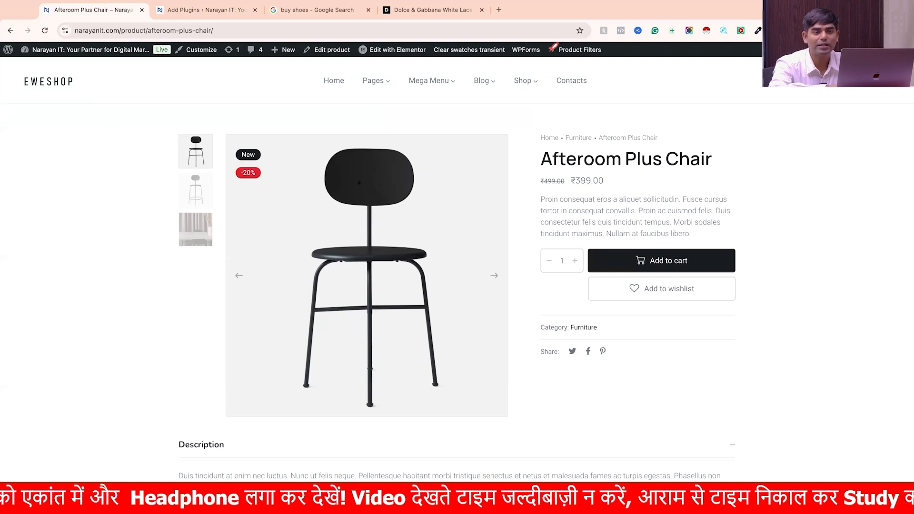
{"action": "left_click", "coordinate": [844, 31]}
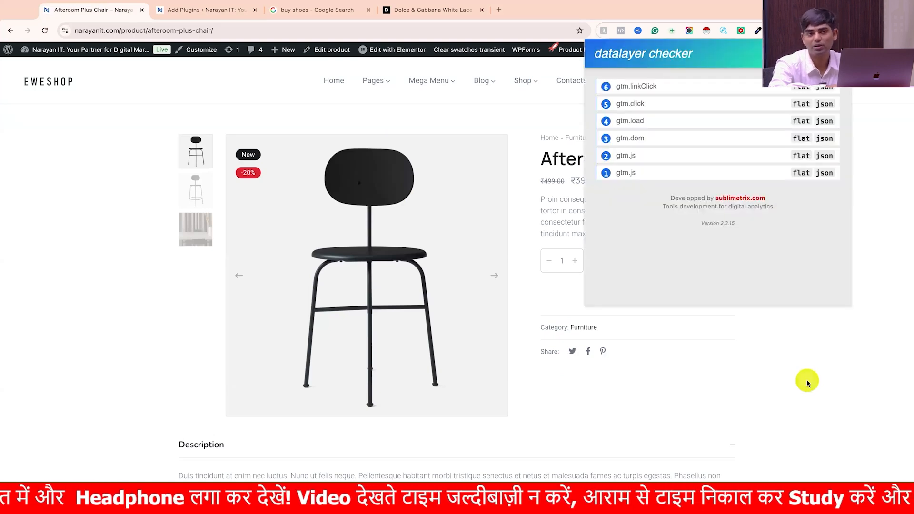
{"action": "left_click", "coordinate": [807, 382]}
{"action": "mouse_move", "coordinate": [478, 93]}
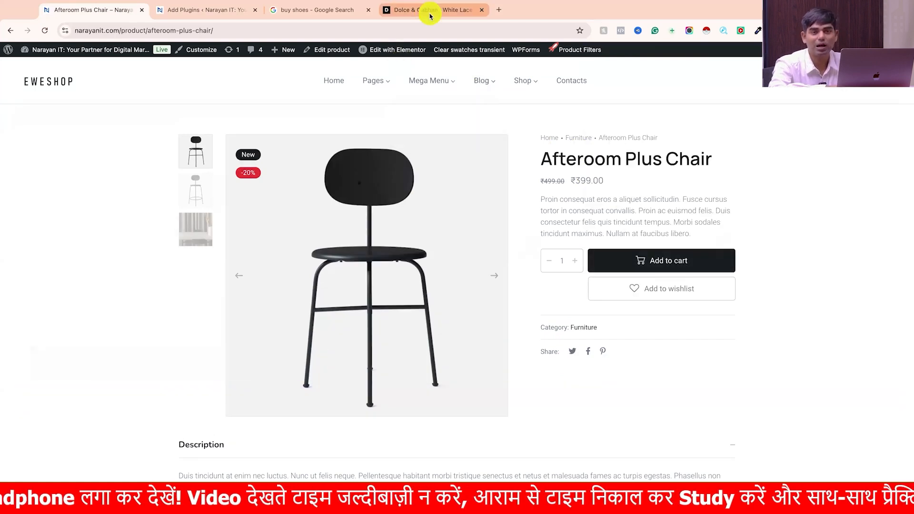
{"action": "left_click", "coordinate": [648, 281]}
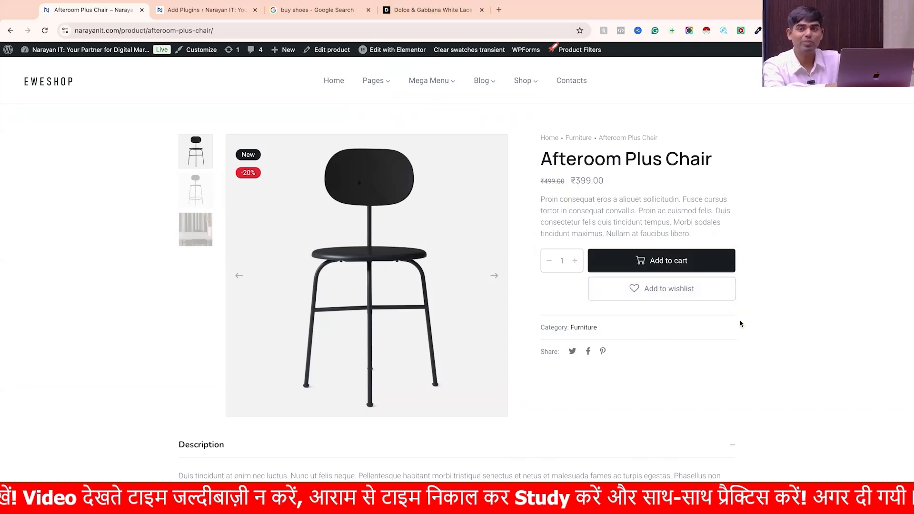
{"action": "left_click", "coordinate": [374, 47]}
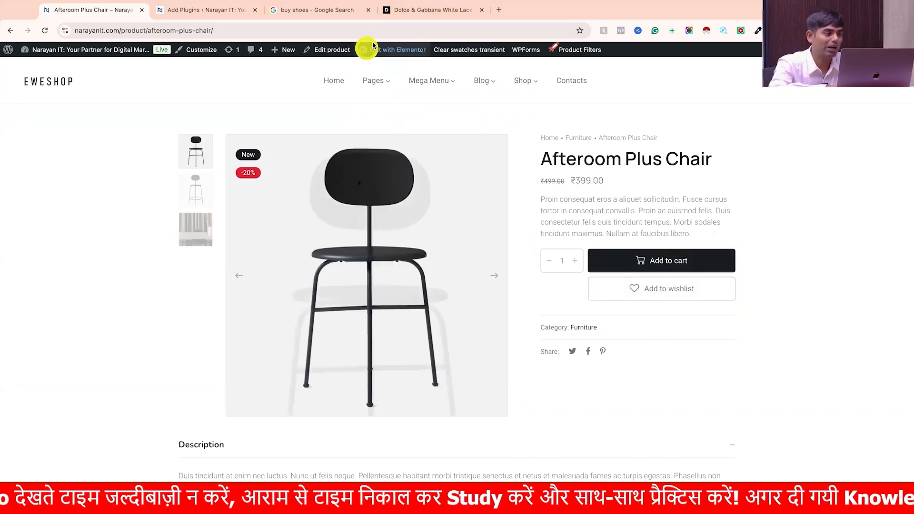
- Activate the GTM4WP plugin and open its settings from the installed plugins list
{"action": "left_click", "coordinate": [215, 11]}
{"action": "left_click", "coordinate": [328, 178]}
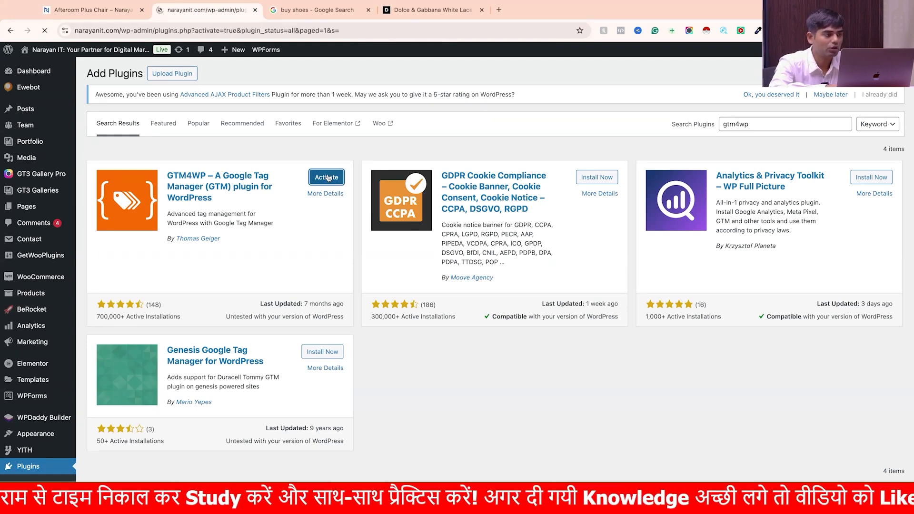
{"action": "scroll", "coordinate": [321, 273], "scroll_direction": "down", "scroll_amount": 1}
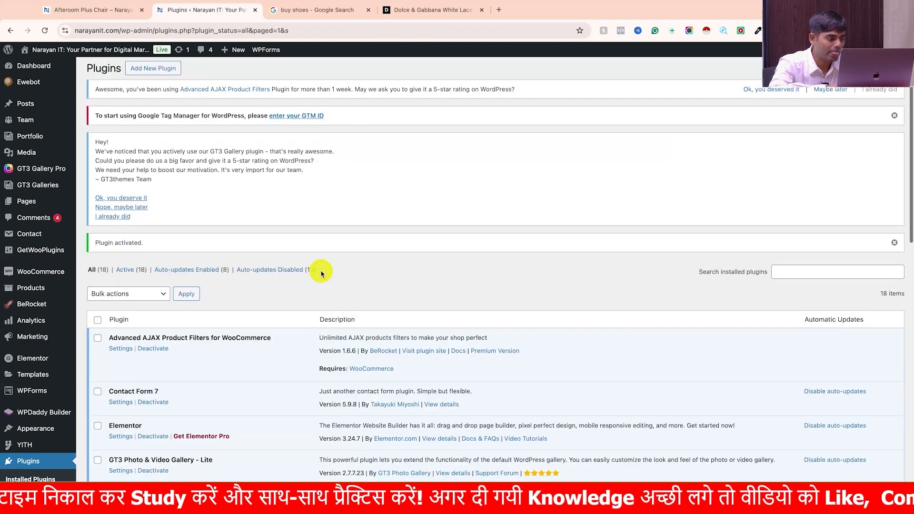
{"action": "scroll", "coordinate": [319, 269], "scroll_direction": "down", "scroll_amount": 10}
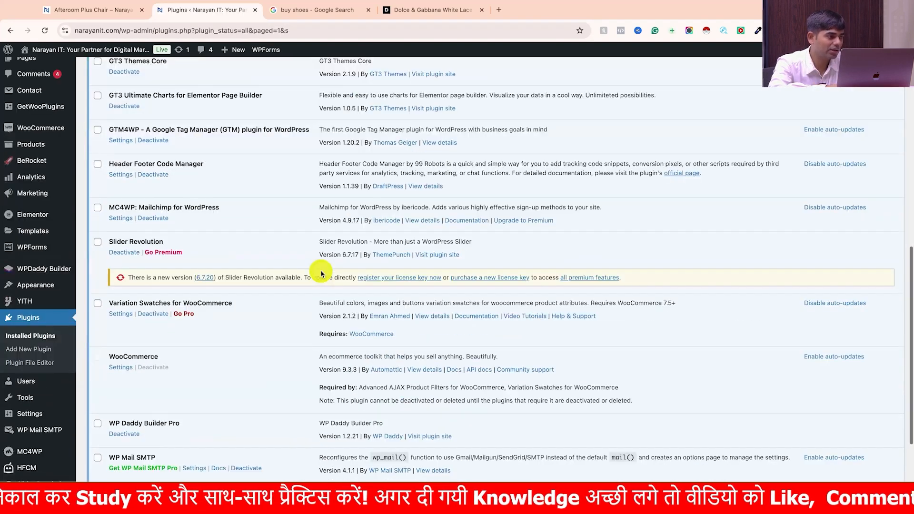
{"action": "scroll", "coordinate": [316, 267], "scroll_direction": "up", "scroll_amount": 1}
{"action": "scroll", "coordinate": [188, 199], "scroll_direction": "up", "scroll_amount": 1}
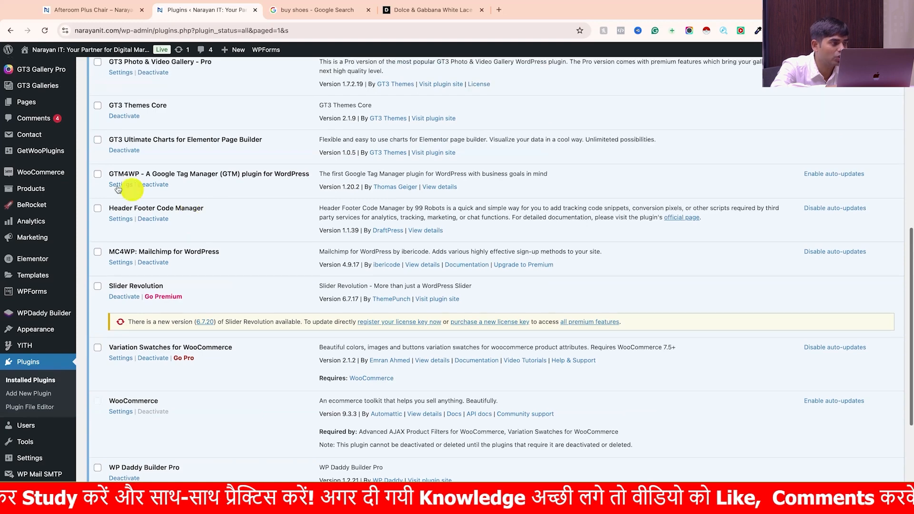
{"action": "left_click", "coordinate": [120, 185]}
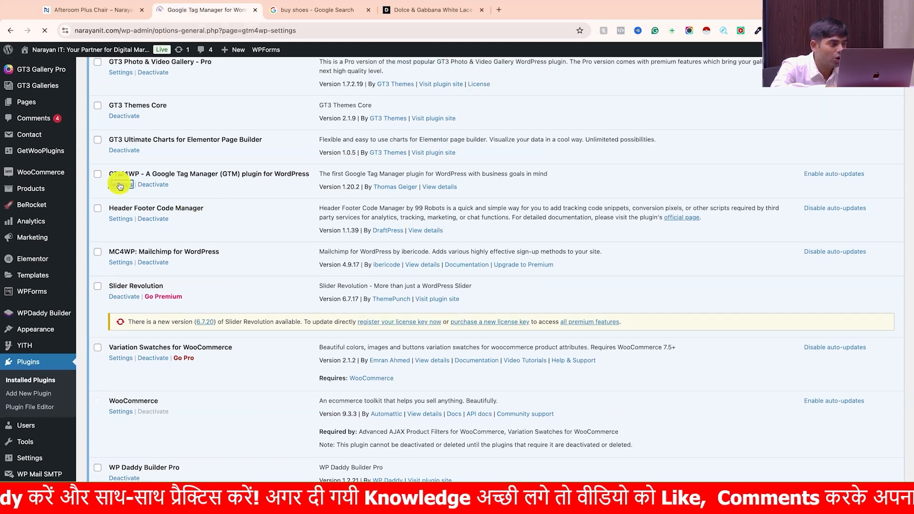
- Search Google for gtm in a new browser tab and open the Google Tag Manager site from the results
{"action": "scroll", "coordinate": [169, 312], "scroll_direction": "down", "scroll_amount": 1}
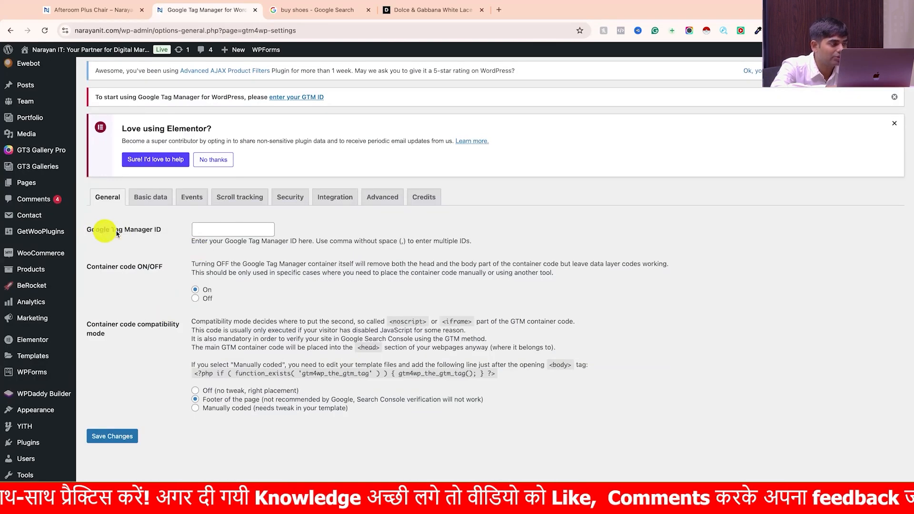
{"action": "left_click", "coordinate": [499, 9]}
{"action": "type", "text": "gtm"}
{"action": "key", "text": "Return"}
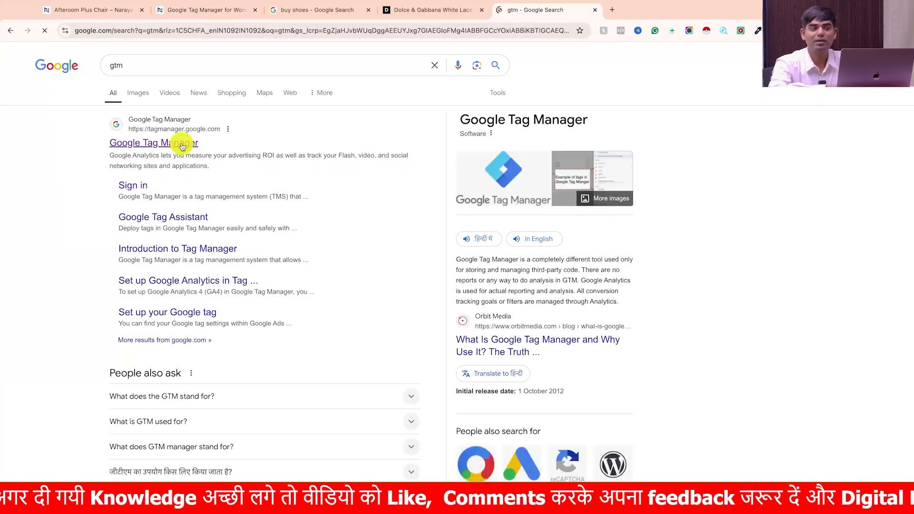
{"action": "left_click", "coordinate": [180, 143]}
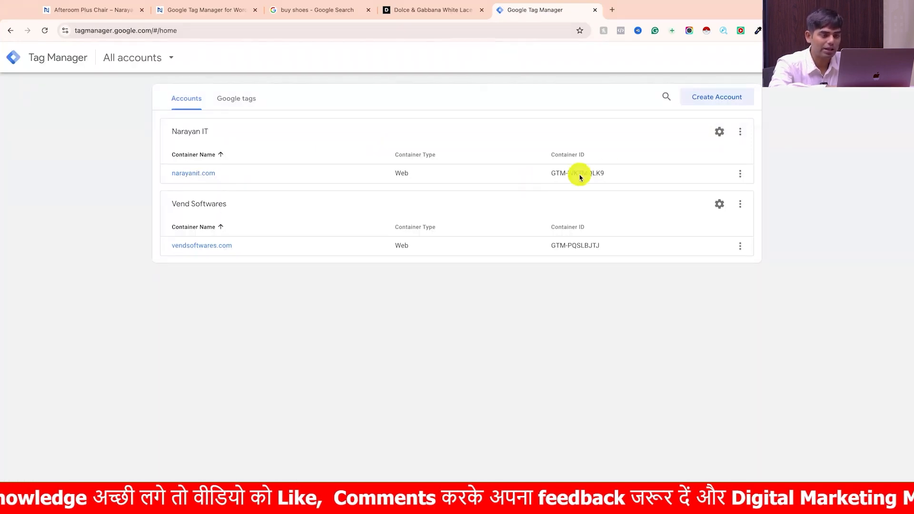
- Copy the narayanit.com container ID from Tag Manager and enter GTM-WK7MQLK9 as the Google Tag Manager ID in the GTM4WP general settings
{"action": "triple_click", "coordinate": [580, 177]}
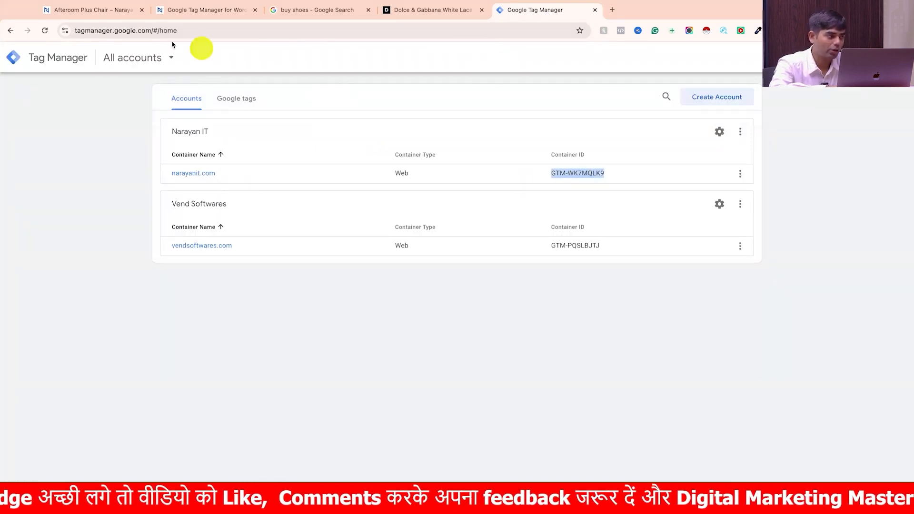
{"action": "left_click", "coordinate": [113, 17]}
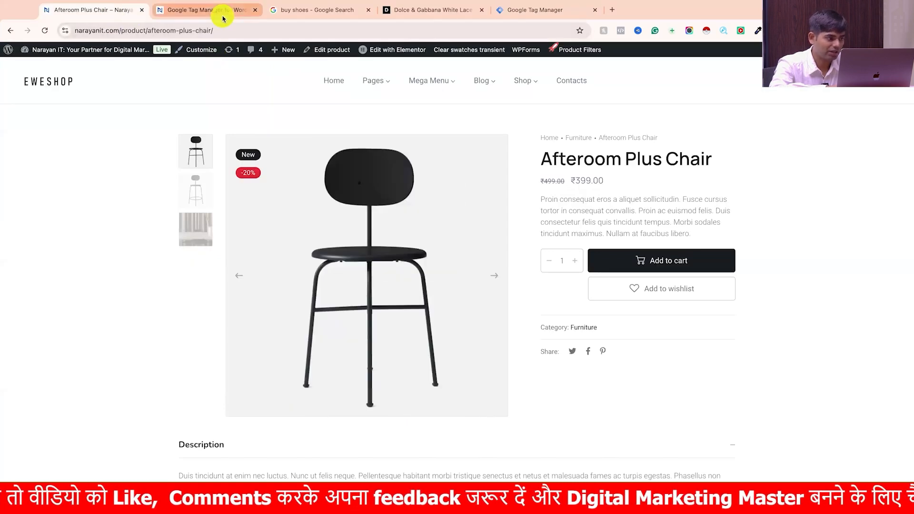
{"action": "left_click", "coordinate": [223, 14]}
{"action": "left_click", "coordinate": [245, 225]}
{"action": "type", "text": "GTM-WK7MQLK9"}
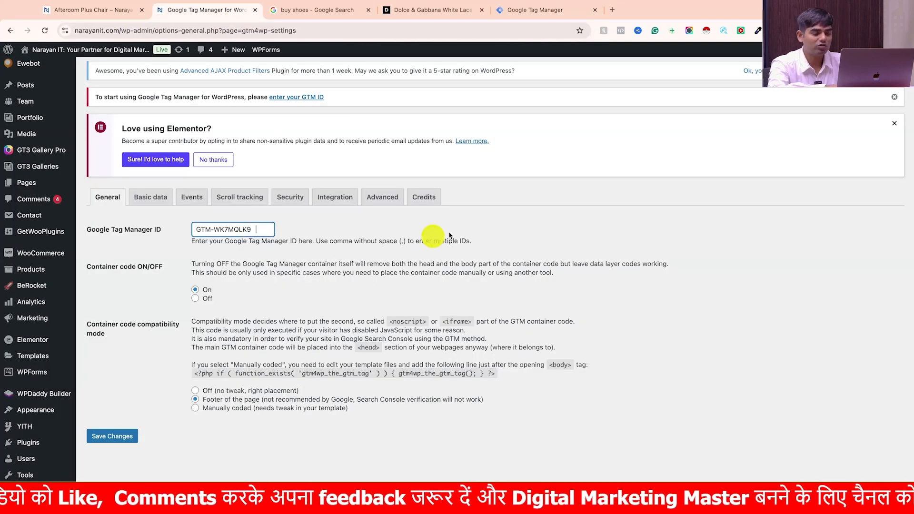
{"action": "scroll", "coordinate": [210, 285], "scroll_direction": "down", "scroll_amount": 1}
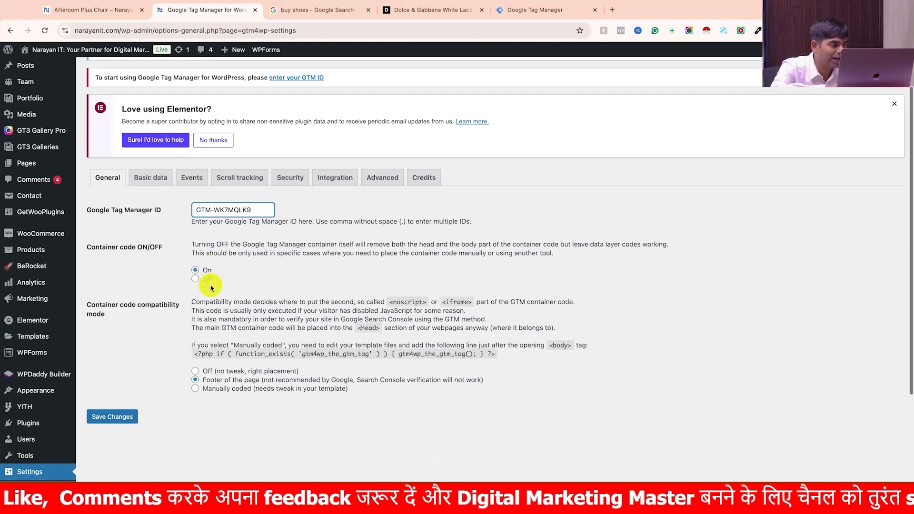
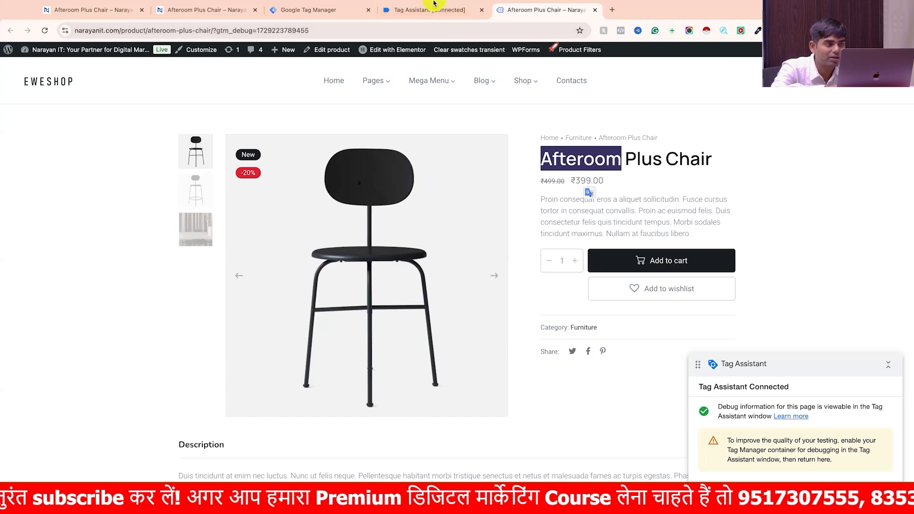
- Open the view_item event in the Tag Assistant session and look through its data layer values
{"action": "left_click", "coordinate": [432, 21]}
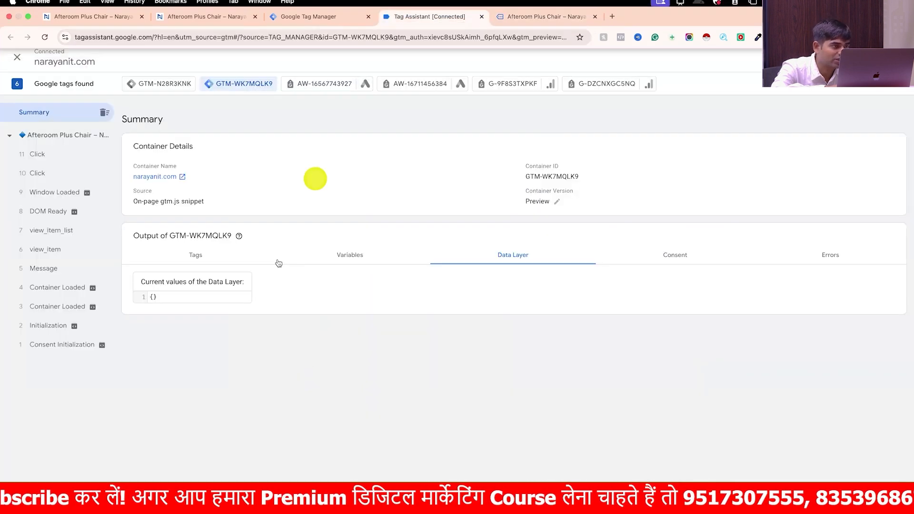
{"action": "left_click", "coordinate": [332, 17]}
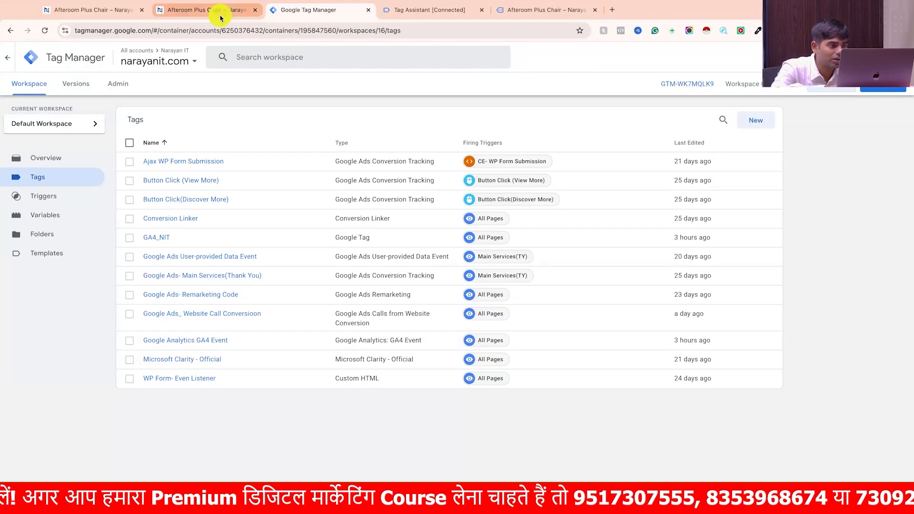
{"action": "left_click", "coordinate": [220, 17]}
{"action": "left_click", "coordinate": [428, 10]}
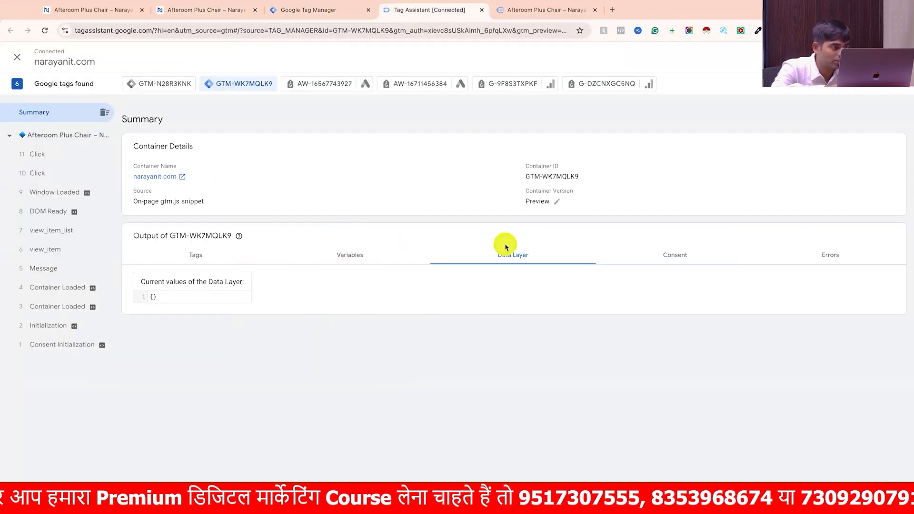
{"action": "left_click", "coordinate": [59, 251]}
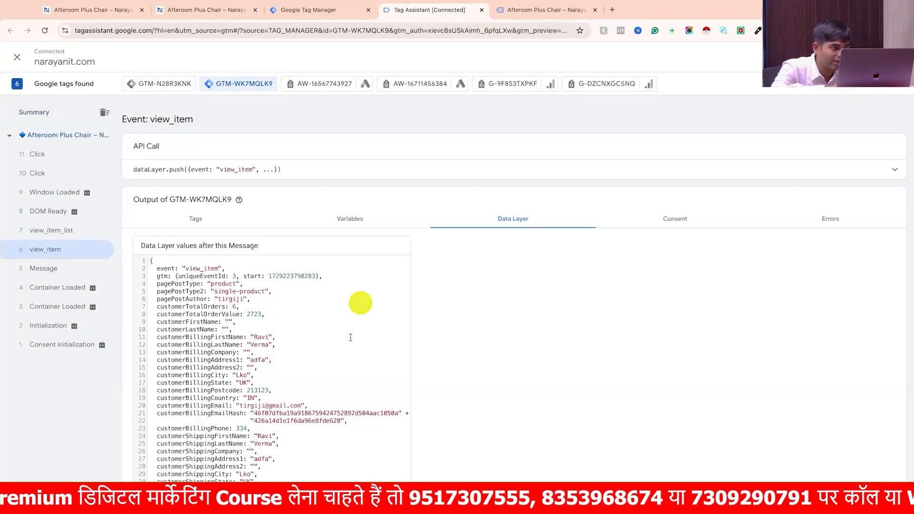
{"action": "scroll", "coordinate": [327, 428], "scroll_direction": "down", "scroll_amount": 1}
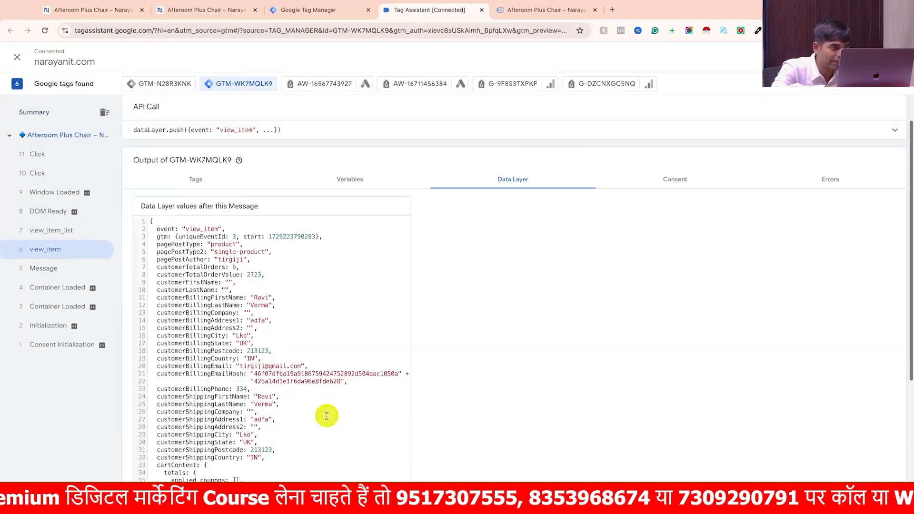
- Examine the list of variables recorded for the view_item event and compare it with the data layer view
{"action": "left_click", "coordinate": [372, 187]}
{"action": "scroll", "coordinate": [224, 381], "scroll_direction": "down", "scroll_amount": 5}
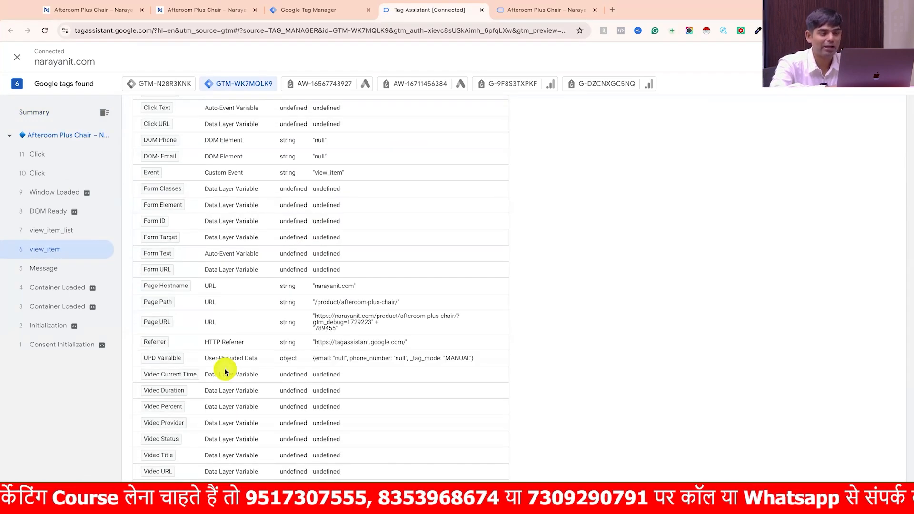
{"action": "scroll", "coordinate": [225, 371], "scroll_direction": "up", "scroll_amount": 6}
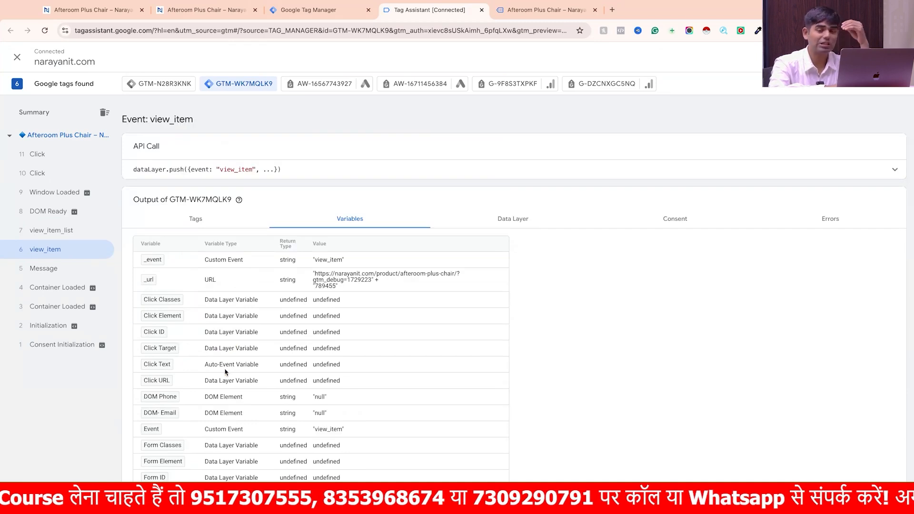
{"action": "left_click", "coordinate": [225, 370]}
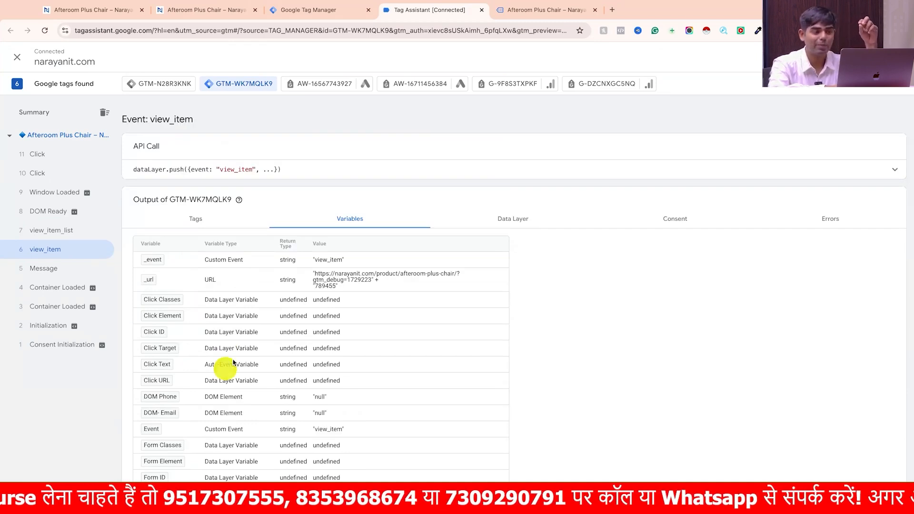
{"action": "left_click", "coordinate": [530, 223]}
{"action": "left_click", "coordinate": [360, 222]}
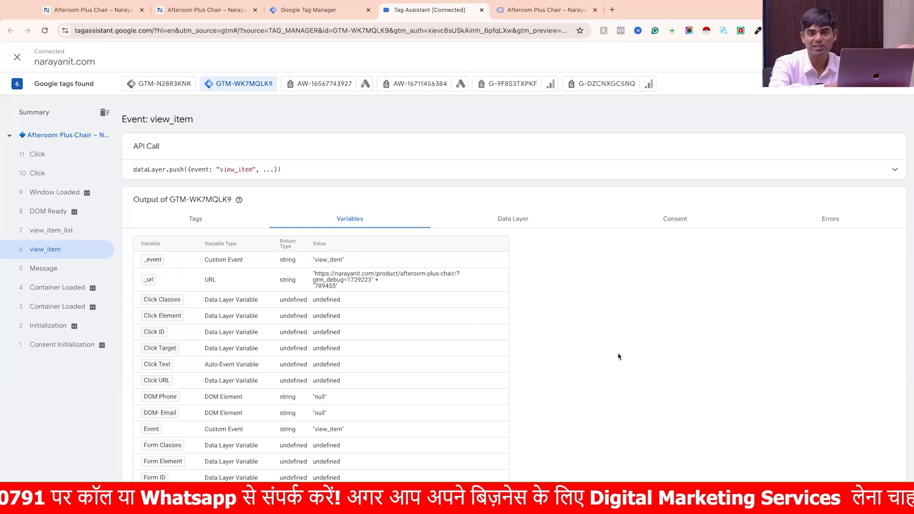
{"action": "scroll", "coordinate": [619, 356], "scroll_direction": "down", "scroll_amount": 1}
{"action": "scroll", "coordinate": [618, 356], "scroll_direction": "down", "scroll_amount": 3}
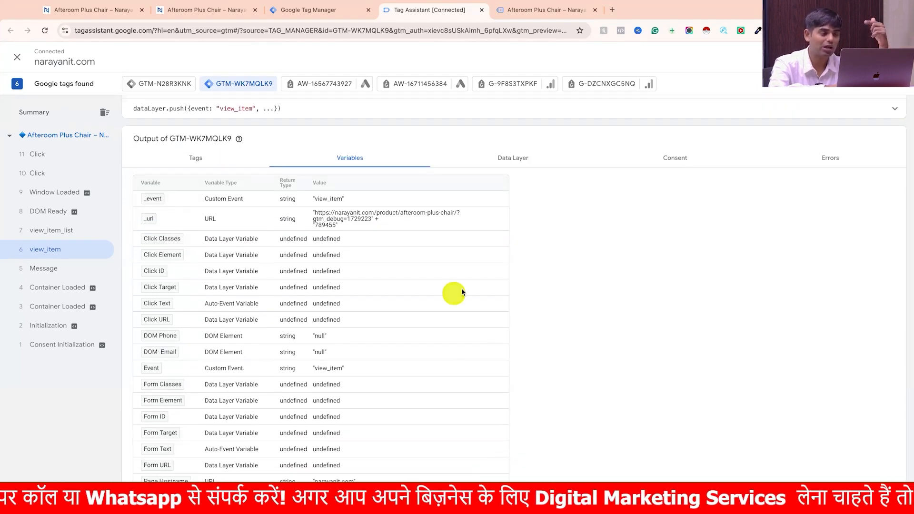
- Inspect the ecommerce item details in the view_item data layer, including the item name, SKU, price and category
{"action": "left_click", "coordinate": [523, 158]}
{"action": "scroll", "coordinate": [357, 408], "scroll_direction": "down", "scroll_amount": 5}
{"action": "scroll", "coordinate": [359, 411], "scroll_direction": "down", "scroll_amount": 3}
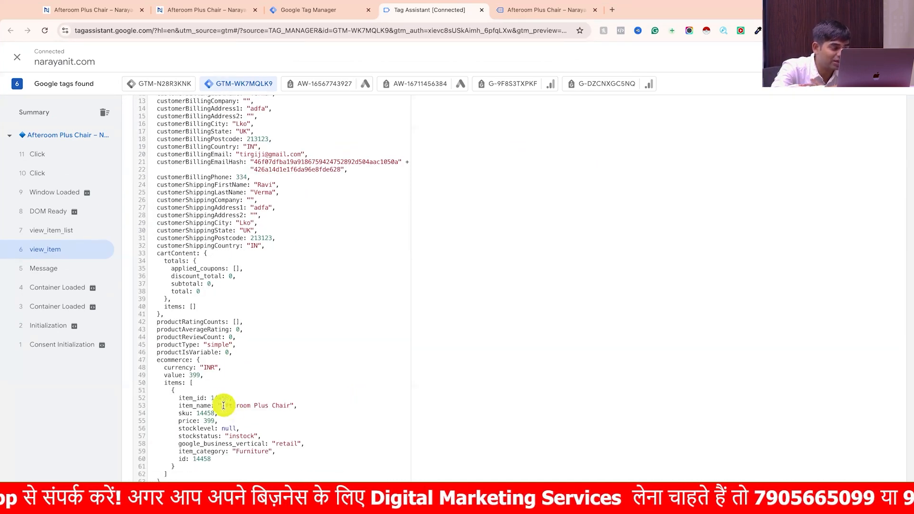
{"action": "left_click_drag", "start_coordinate": [222, 406], "coordinate": [288, 406]}
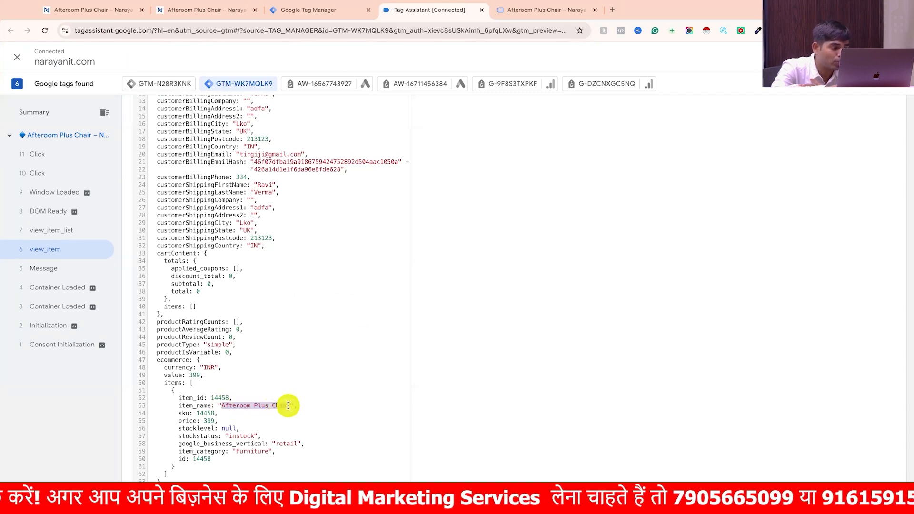
{"action": "left_click", "coordinate": [205, 413]}
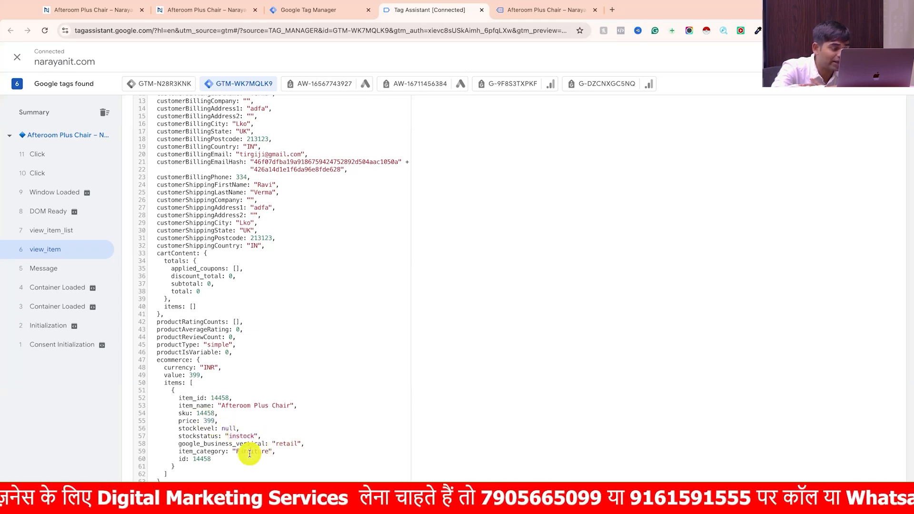
{"action": "scroll", "coordinate": [236, 332], "scroll_direction": "up", "scroll_amount": 1}
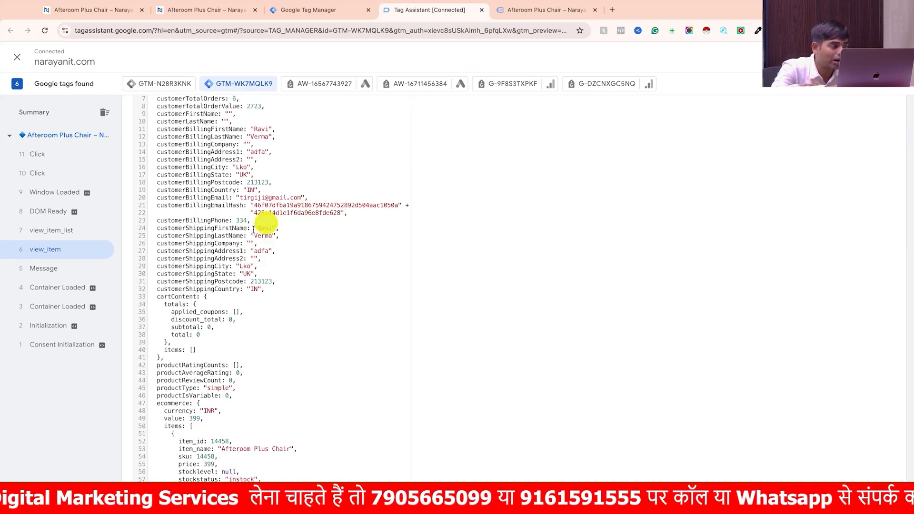
{"action": "scroll", "coordinate": [239, 236], "scroll_direction": "up", "scroll_amount": 3}
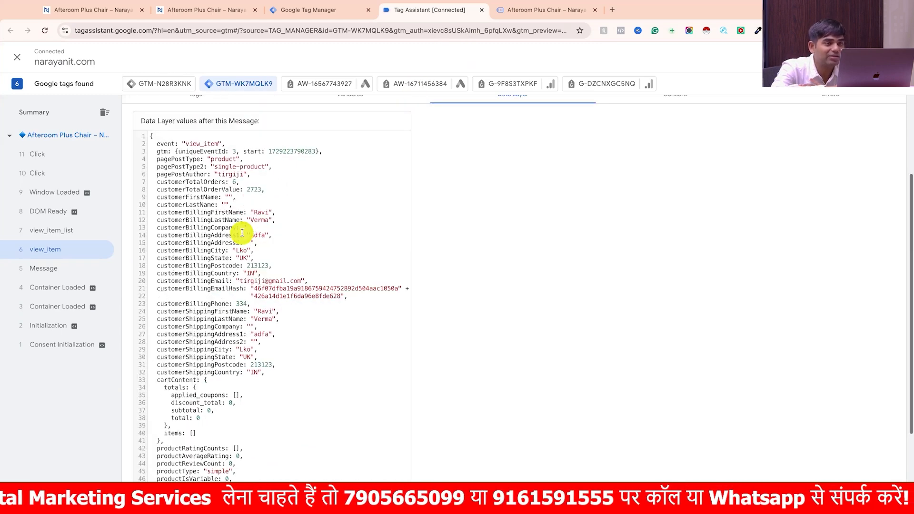
- Compare the Afteroom Plus Chair product page and the Tag Manager tags with the customer values in the view_item data layer
{"action": "left_click", "coordinate": [525, 11]}
{"action": "mouse_move", "coordinate": [76, 50]}
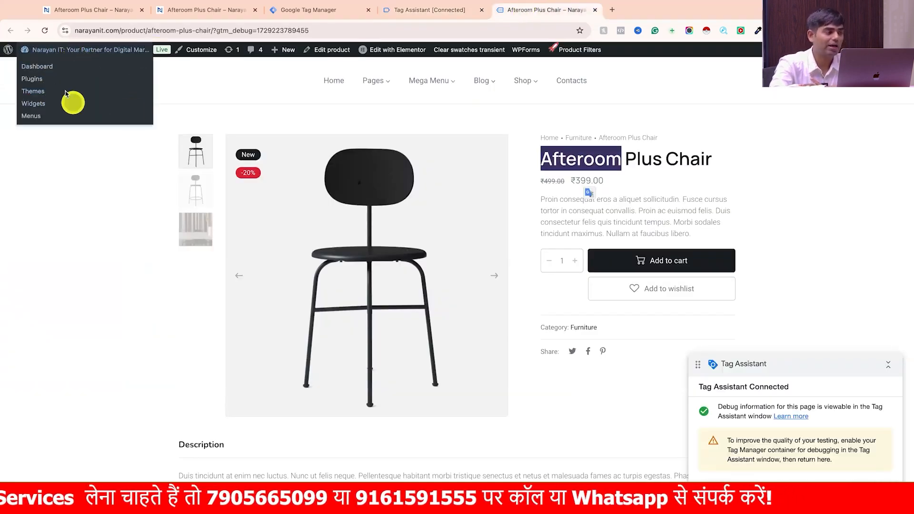
{"action": "left_click", "coordinate": [319, 10]}
{"action": "left_click", "coordinate": [408, 10]}
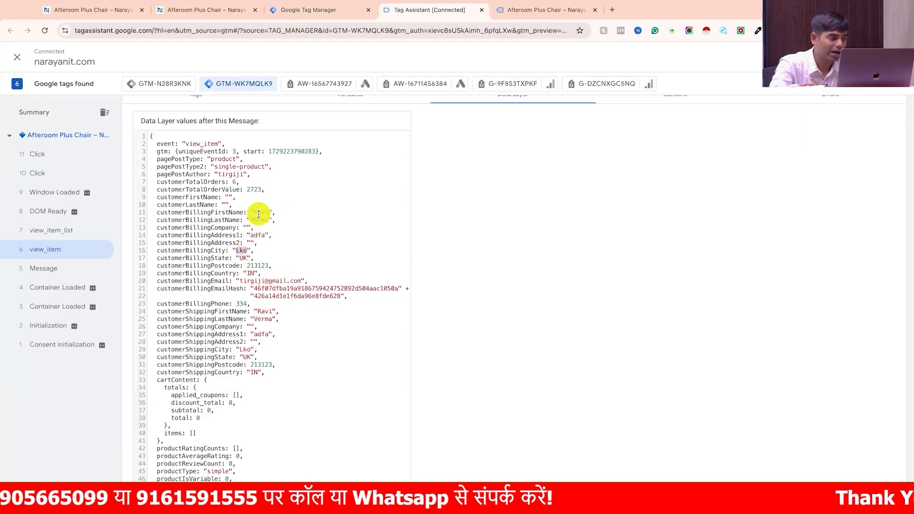
{"action": "left_click", "coordinate": [543, 14]}
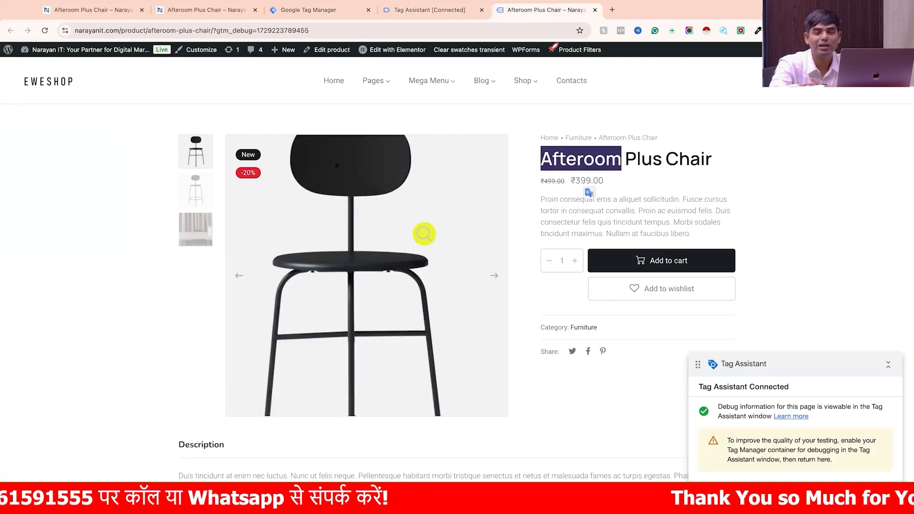
{"action": "left_click", "coordinate": [424, 17]}
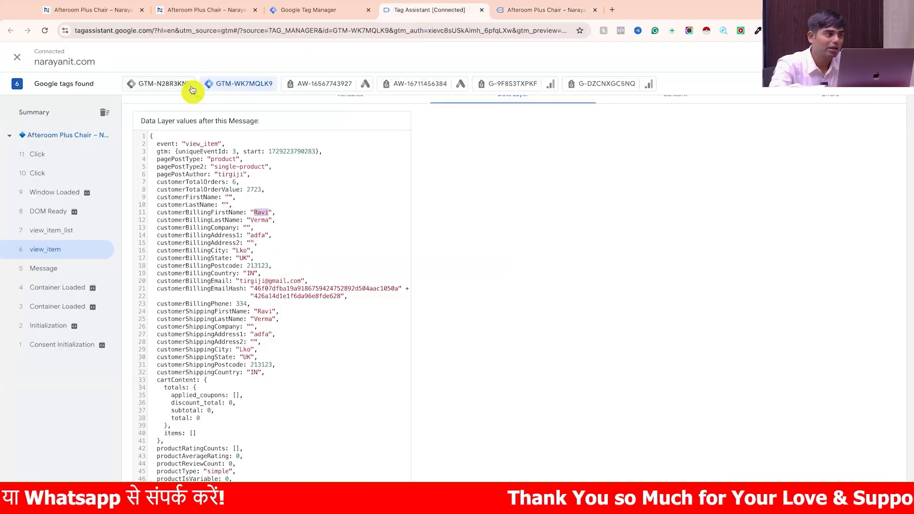
{"action": "left_click", "coordinate": [100, 10]}
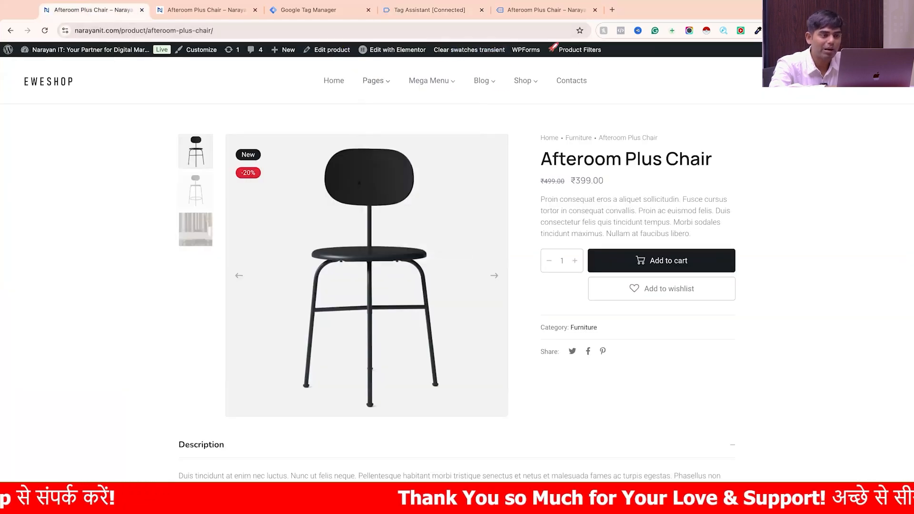
{"action": "left_click", "coordinate": [441, 14]}
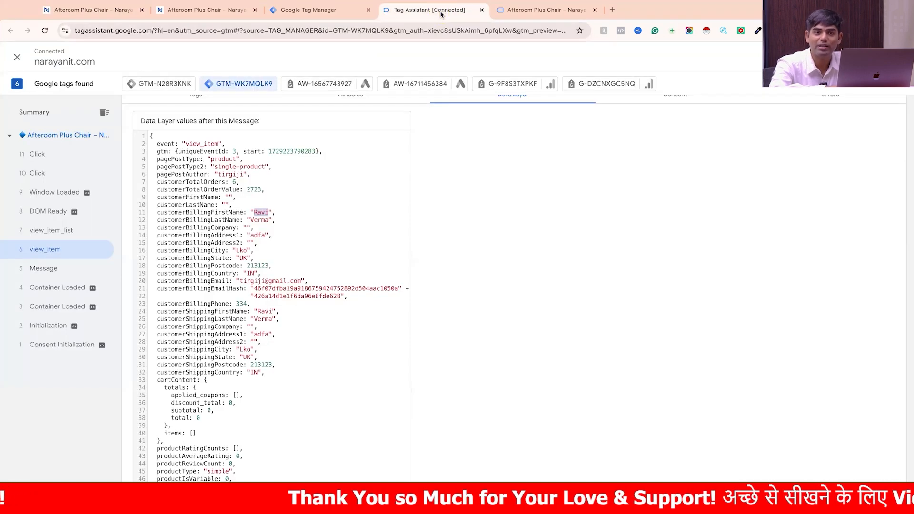
{"action": "left_click", "coordinate": [360, 211]}
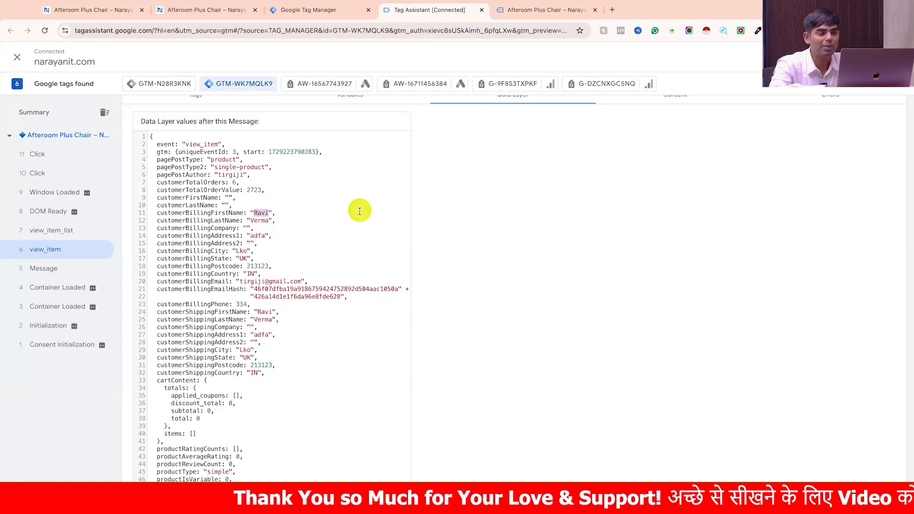
{"action": "scroll", "coordinate": [360, 211], "scroll_direction": "up", "scroll_amount": 3}
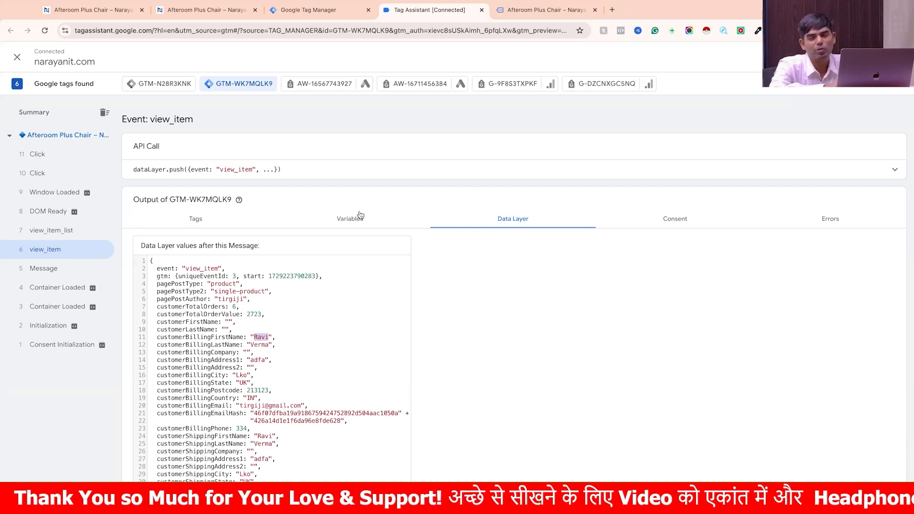
{"action": "left_click", "coordinate": [341, 200]}
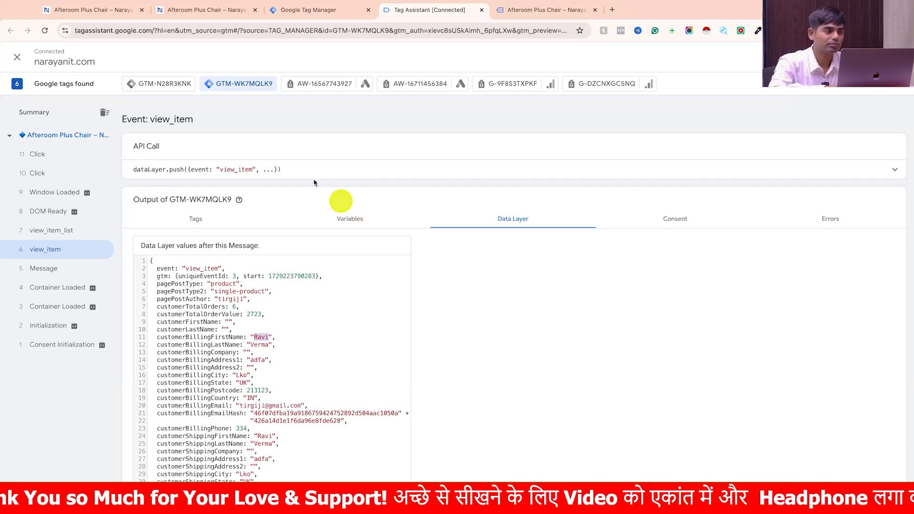
{"action": "left_click", "coordinate": [315, 16]}
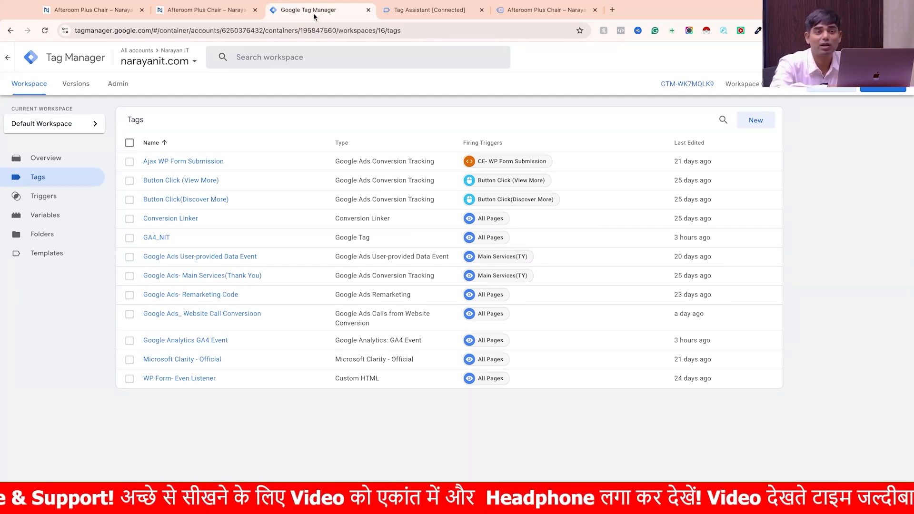
{"action": "left_click", "coordinate": [89, 16]}
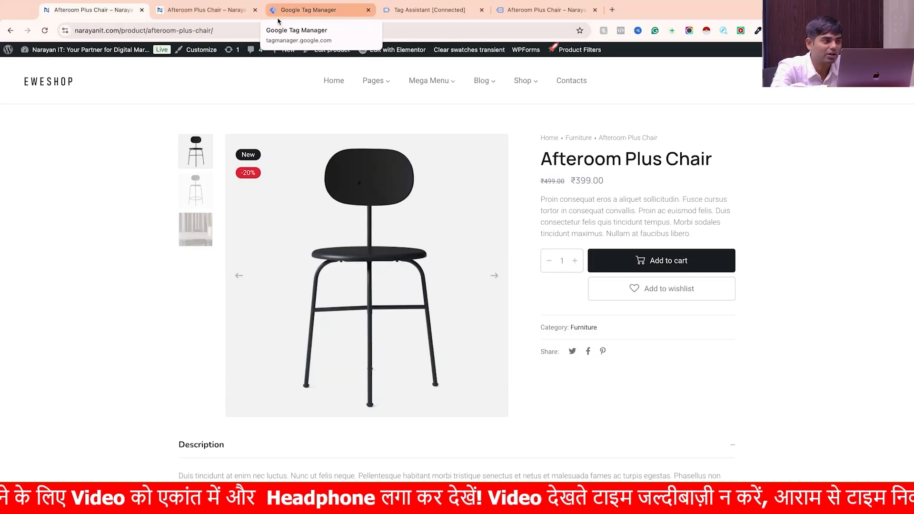
- Search for google ads in a new browser tab and open the Narayan IT Test account in Google Ads
{"action": "left_click", "coordinate": [220, 30]}
{"action": "key", "text": "ctrl+c"}
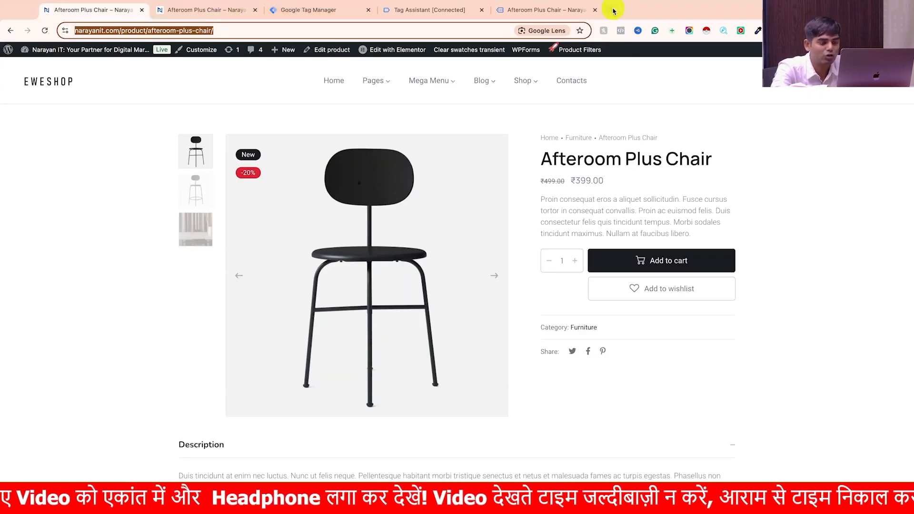
{"action": "left_click", "coordinate": [614, 10]}
{"action": "type", "text": "google"}
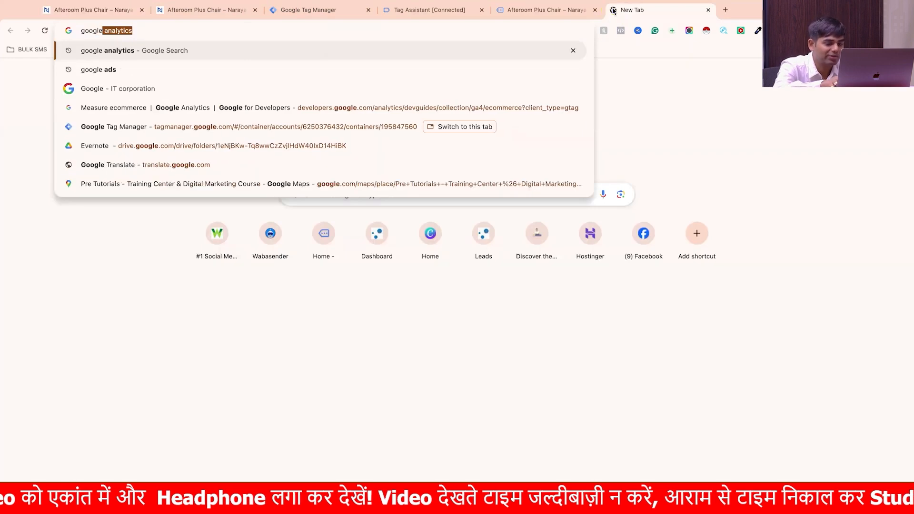
{"action": "type", "text": " ads"}
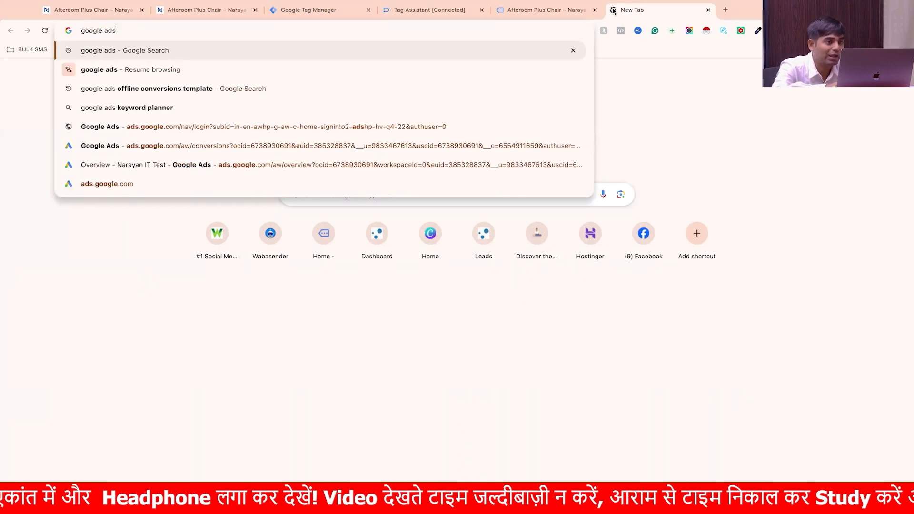
{"action": "key", "text": "Return"}
{"action": "left_click", "coordinate": [261, 230]}
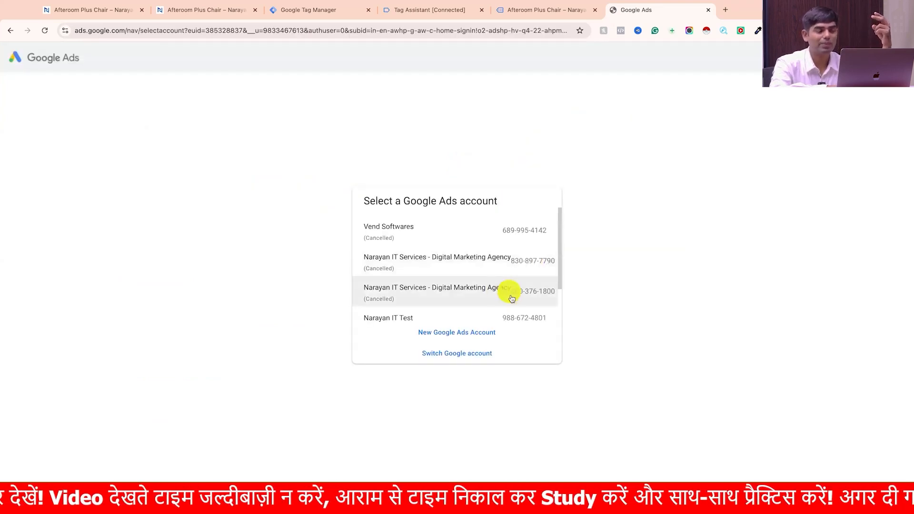
{"action": "left_click", "coordinate": [514, 318]}
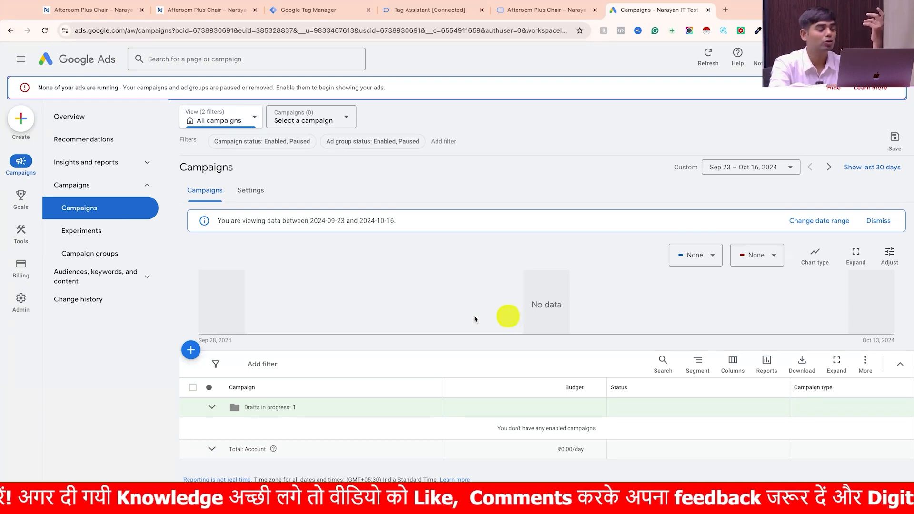
- Start a new conversion action for website tracking from the account's conversion goals summary
{"action": "left_click", "coordinate": [30, 200]}
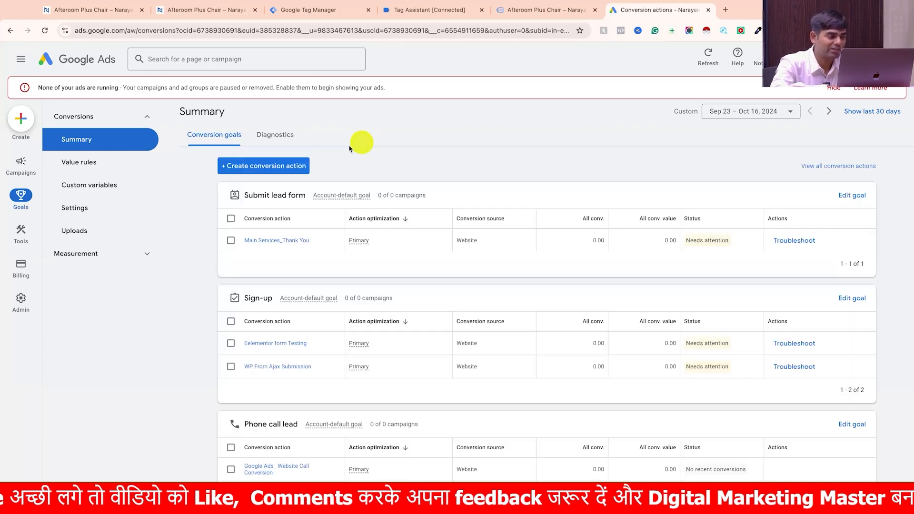
{"action": "left_click", "coordinate": [289, 167]}
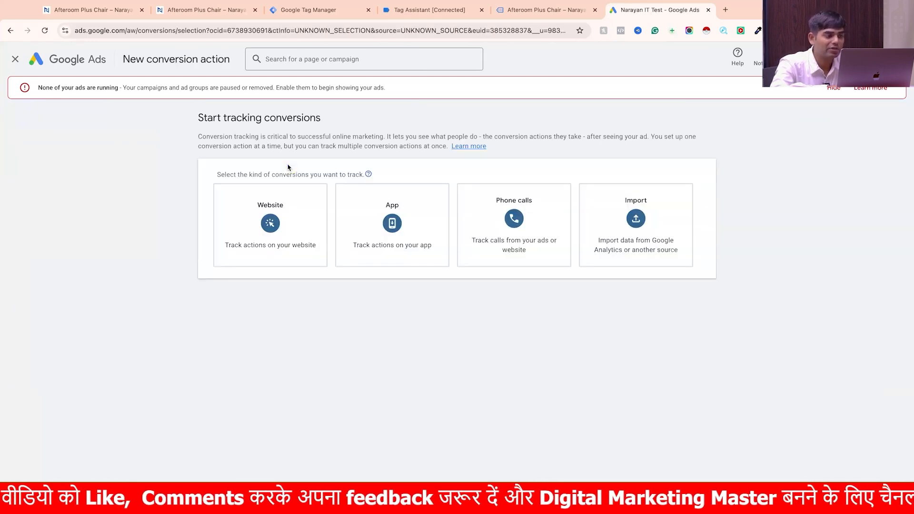
{"action": "left_click", "coordinate": [273, 221]}
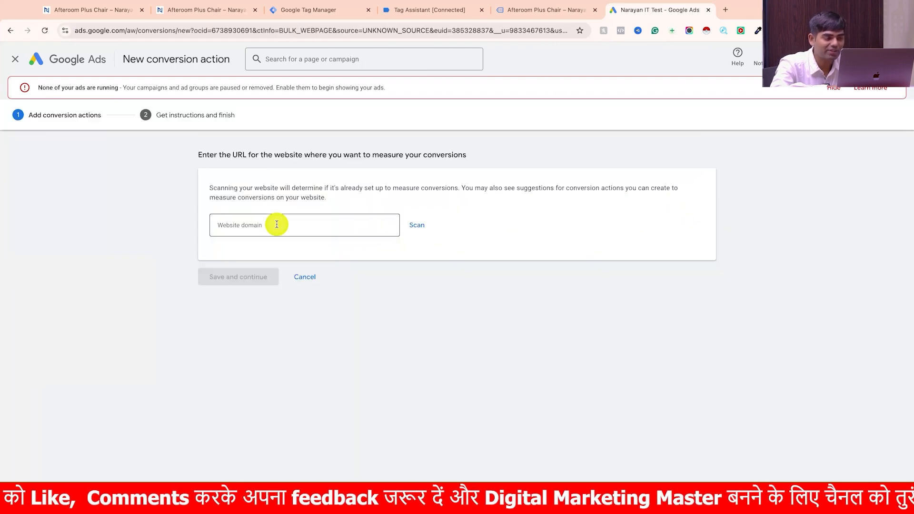
- Enter the shop's website domain, using the address from the Afteroom Plus Chair product page, and scan the site
{"action": "left_click", "coordinate": [277, 224]}
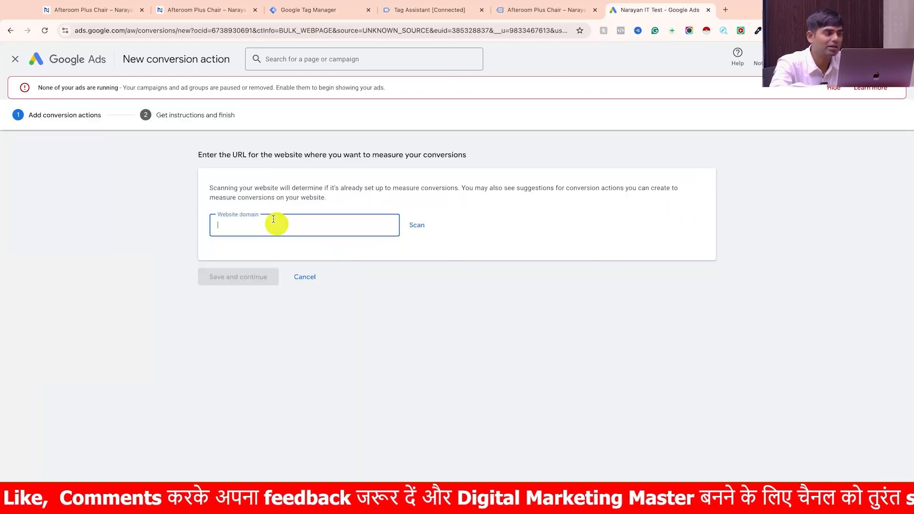
{"action": "left_click", "coordinate": [196, 14]}
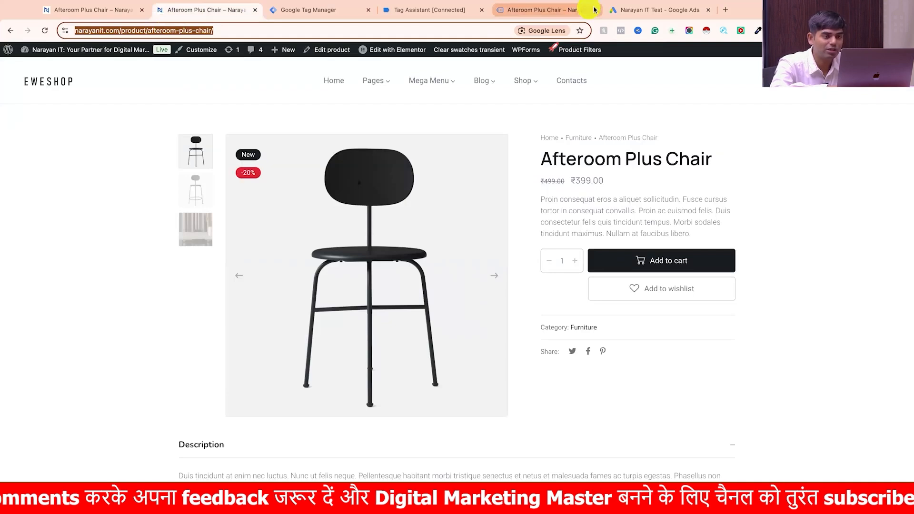
{"action": "left_click", "coordinate": [623, 10]}
{"action": "key", "text": "ctrl+v"}
{"action": "key", "text": "BackSpace"}
{"action": "key", "text": "BackSpace"}
{"action": "key", "text": "BackSpace"}
{"action": "key", "text": "BackSpace"}
{"action": "key", "text": "BackSpace"}
{"action": "key", "text": "BackSpace"}
{"action": "key", "text": "BackSpace"}
{"action": "key", "text": "BackSpace"}
{"action": "key", "text": "BackSpace"}
{"action": "key", "text": "BackSpace"}
{"action": "key", "text": "BackSpace"}
{"action": "key", "text": "BackSpace"}
{"action": "key", "text": "BackSpace"}
{"action": "key", "text": "BackSpace"}
{"action": "key", "text": "BackSpace"}
{"action": "key", "text": "BackSpace"}
{"action": "key", "text": "BackSpace"}
{"action": "key", "text": "BackSpace"}
{"action": "key", "text": "BackSpace"}
{"action": "key", "text": "BackSpace"}
{"action": "key", "text": "BackSpace"}
{"action": "left_click", "coordinate": [418, 226]}
{"action": "scroll", "coordinate": [369, 362], "scroll_direction": "down", "scroll_amount": 5}
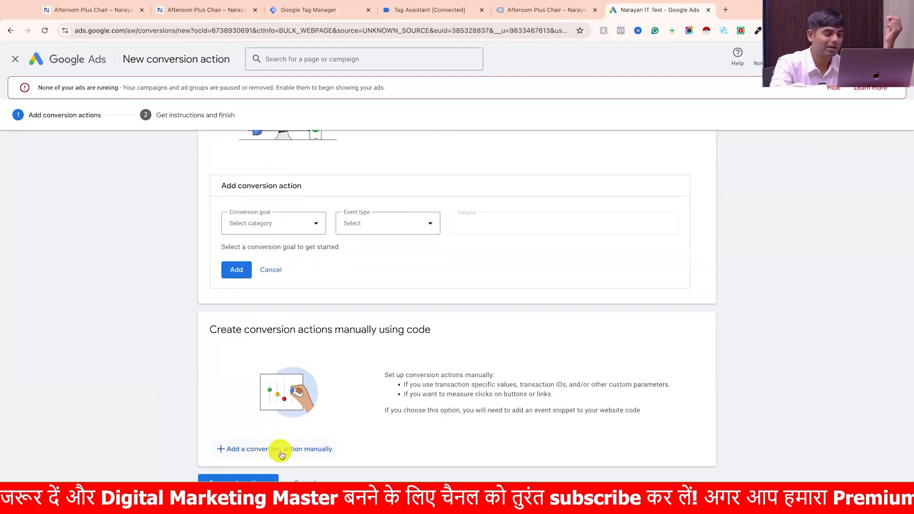
- Add a manual conversion action with the Purchase goal category as a primary action used for bidding optimization
{"action": "left_click", "coordinate": [296, 454]}
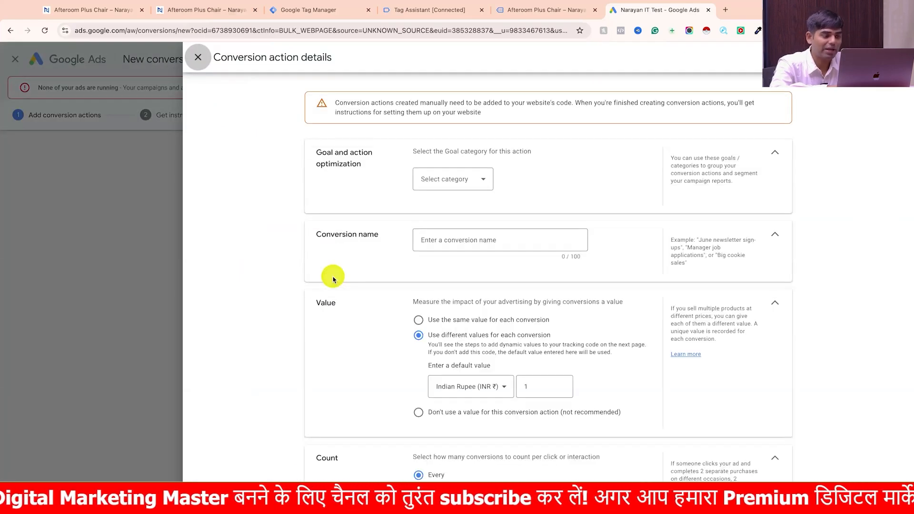
{"action": "left_click", "coordinate": [453, 179]}
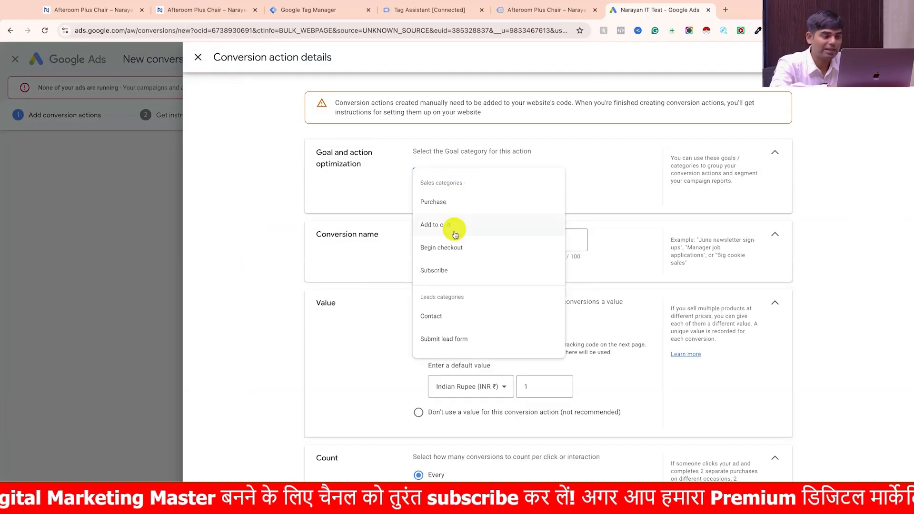
{"action": "left_click", "coordinate": [461, 209]}
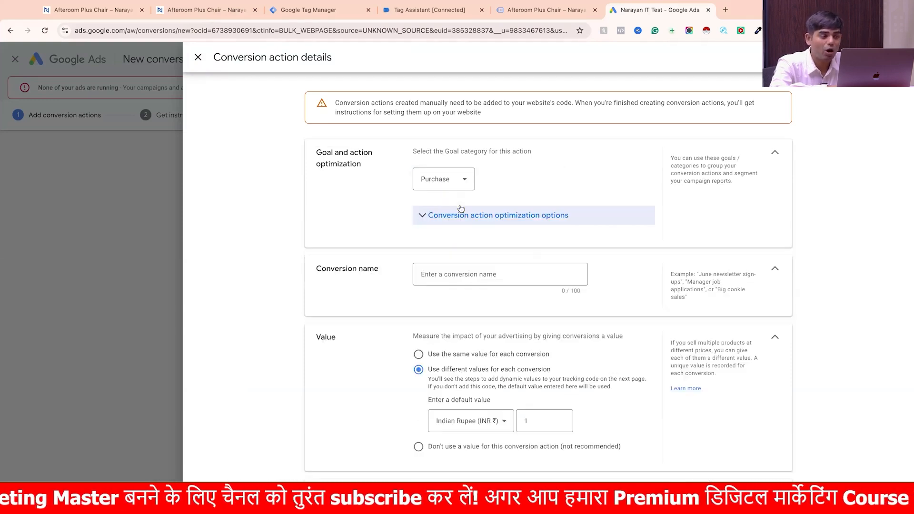
{"action": "left_click", "coordinate": [469, 221]}
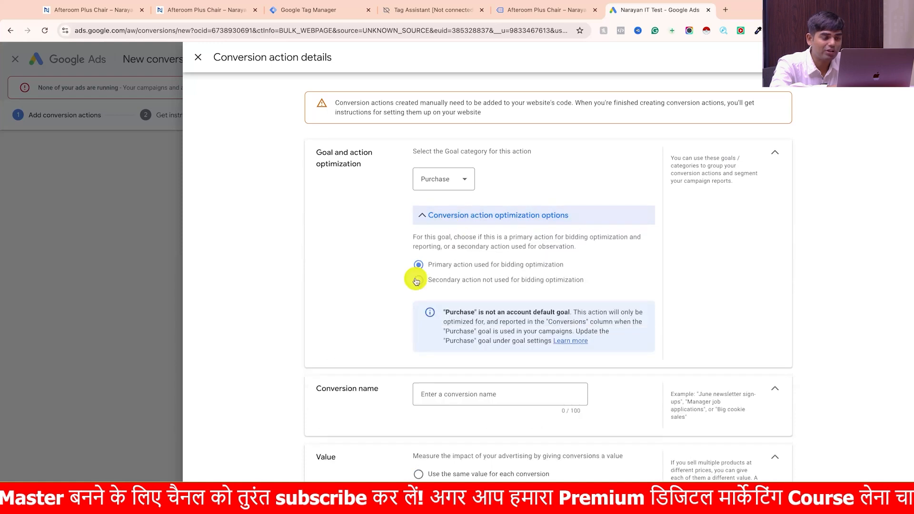
{"action": "left_click", "coordinate": [471, 280]}
{"action": "left_click", "coordinate": [461, 265]}
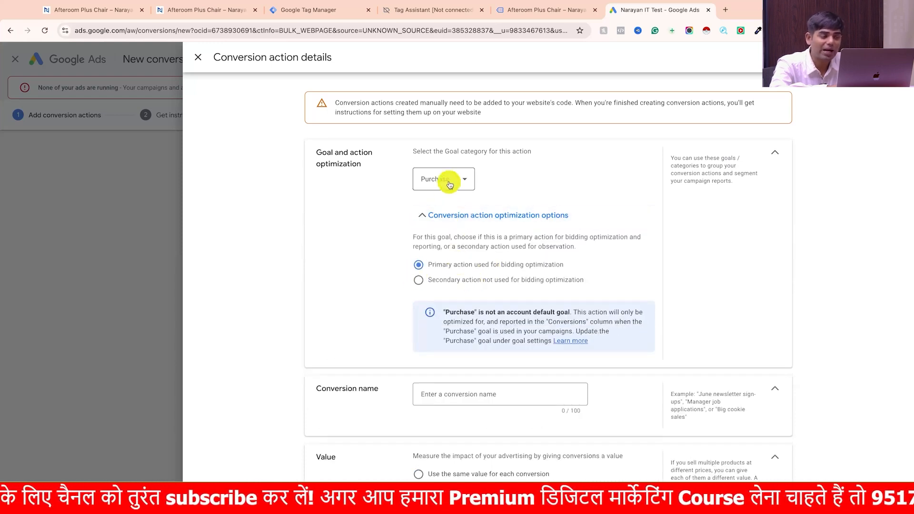
{"action": "left_click", "coordinate": [442, 180]}
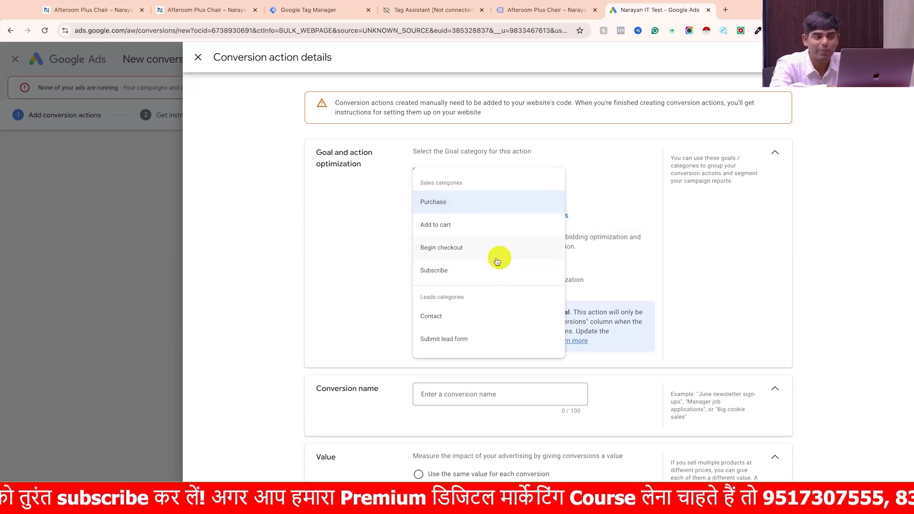
{"action": "left_click", "coordinate": [377, 254]}
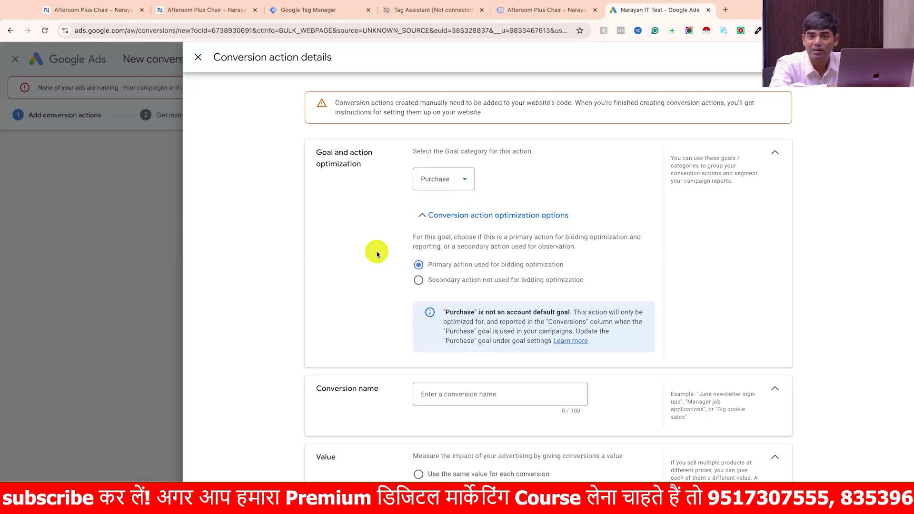
- Name the conversion action ECom_Purchase
{"action": "scroll", "coordinate": [377, 254], "scroll_direction": "down", "scroll_amount": 1}
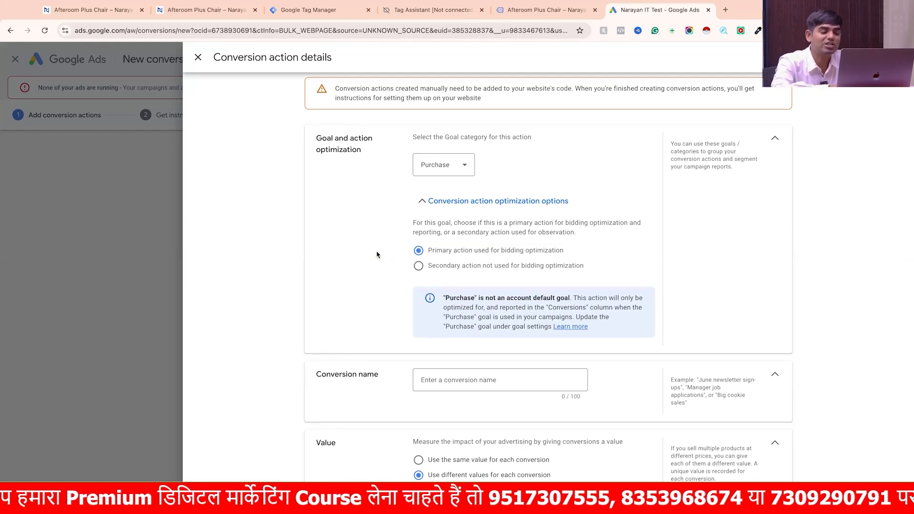
{"action": "scroll", "coordinate": [376, 255], "scroll_direction": "down", "scroll_amount": 5}
{"action": "left_click", "coordinate": [455, 226]}
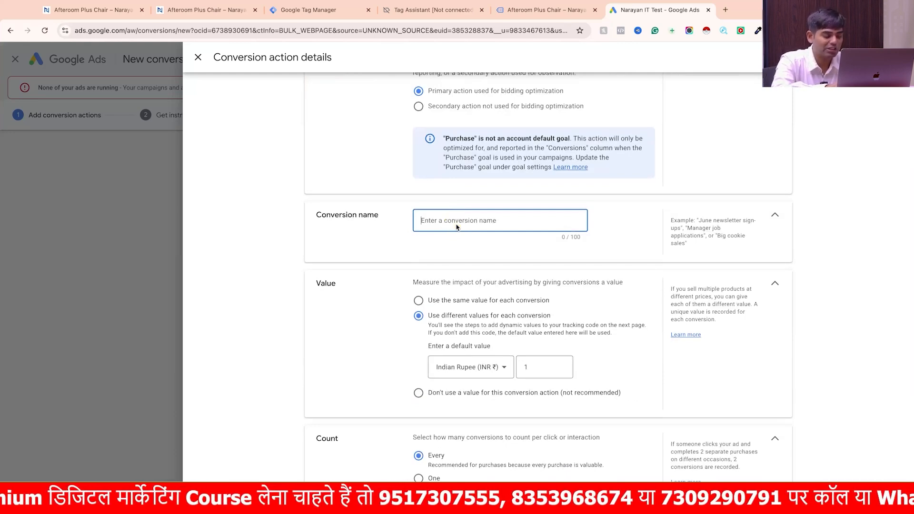
{"action": "type", "text": "EC"}
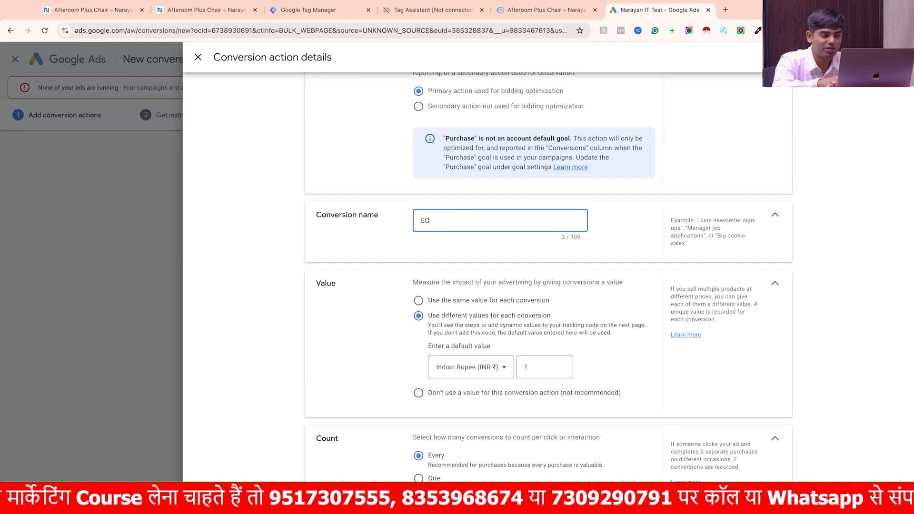
{"action": "type", "text": "om"}
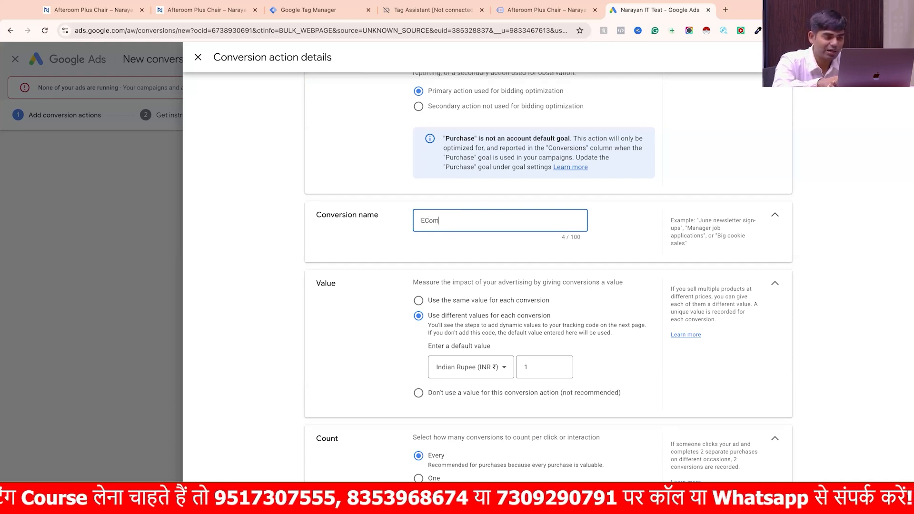
{"action": "type", "text": "_Puch"}
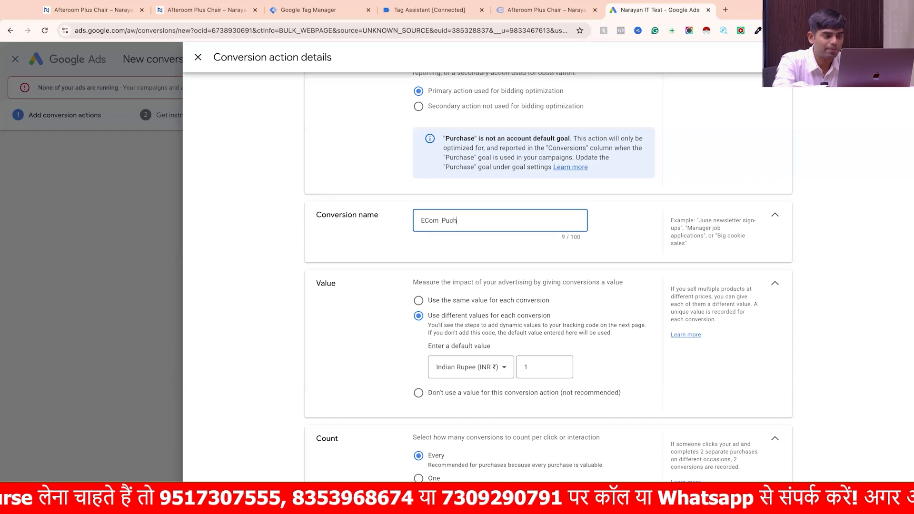
{"action": "type", "text": "r"}
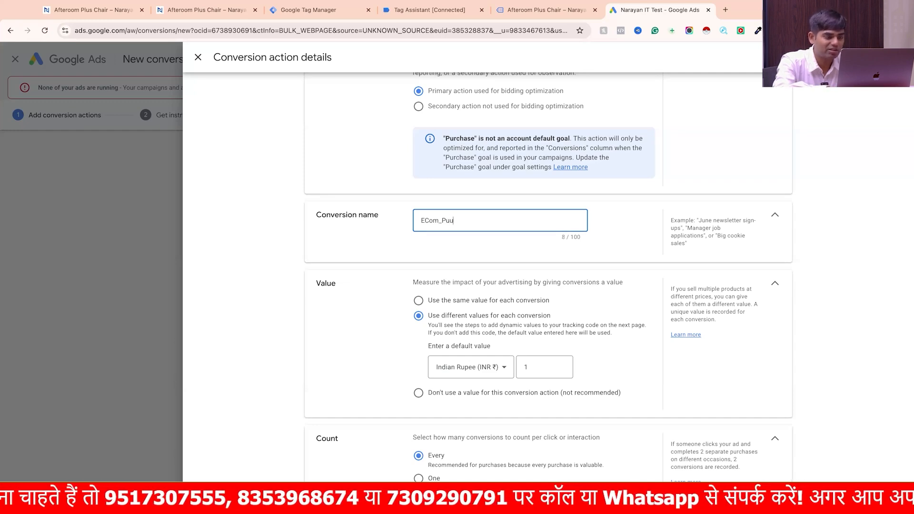
{"action": "type", "text": "chase"}
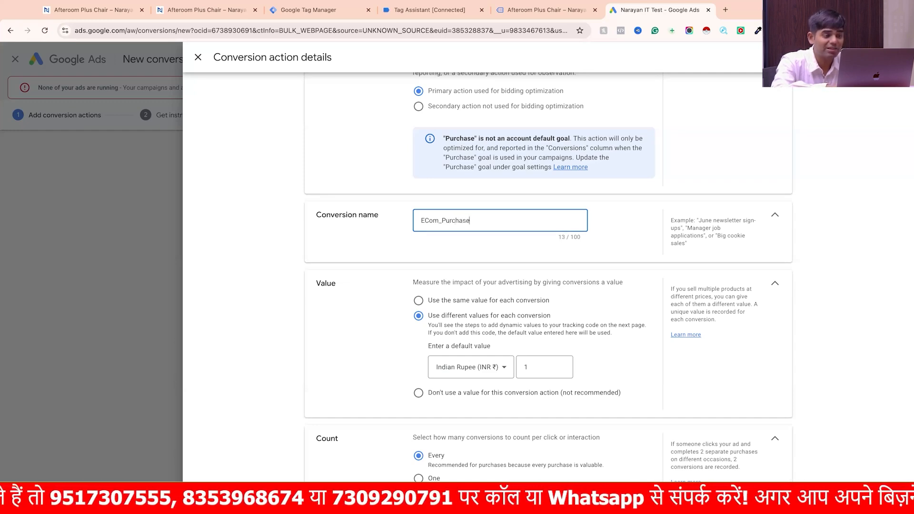
- Set the conversion action to use different values for each conversion and to count every conversion
{"action": "scroll", "coordinate": [441, 269], "scroll_direction": "down", "scroll_amount": 1}
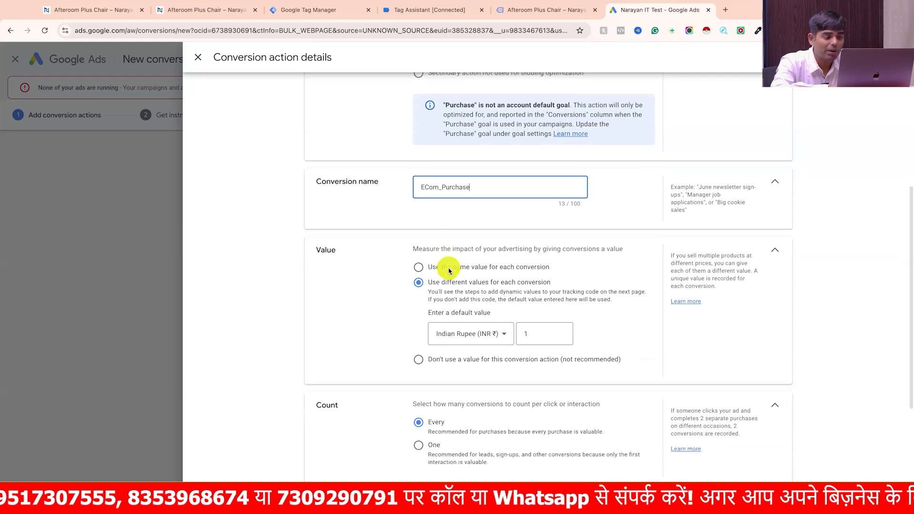
{"action": "scroll", "coordinate": [373, 288], "scroll_direction": "down", "scroll_amount": 1}
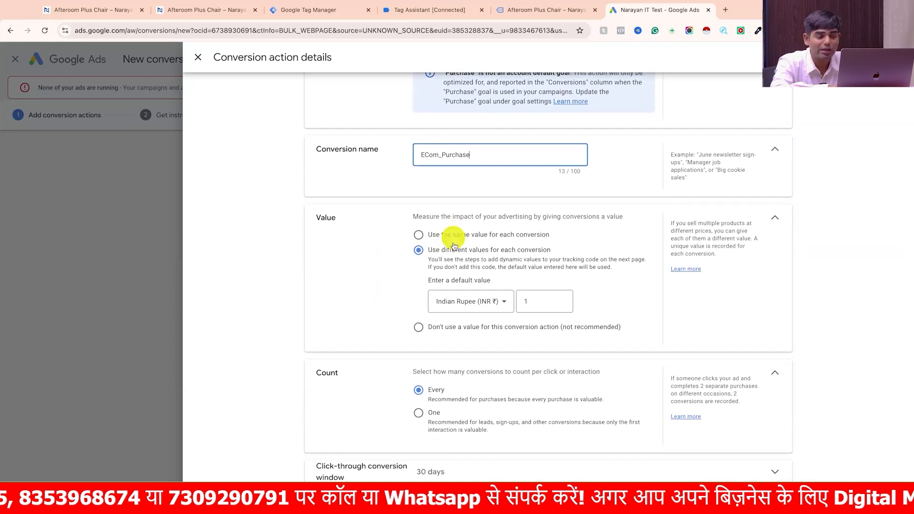
{"action": "left_click", "coordinate": [455, 329]}
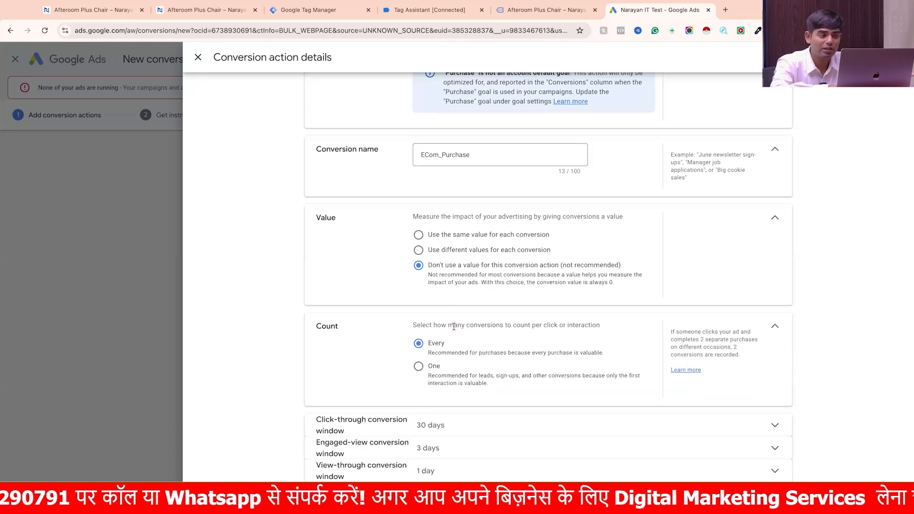
{"action": "left_click", "coordinate": [435, 237]}
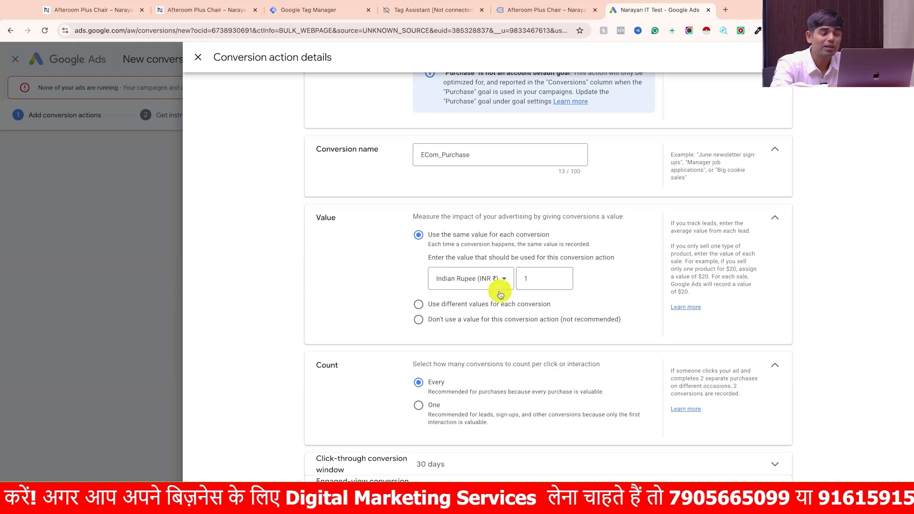
{"action": "left_click", "coordinate": [476, 304]}
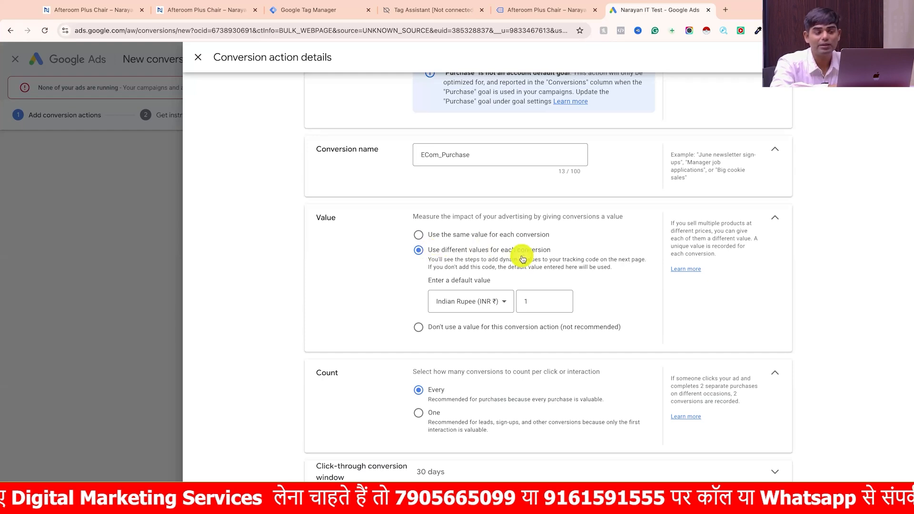
{"action": "scroll", "coordinate": [522, 258], "scroll_direction": "down", "scroll_amount": 1}
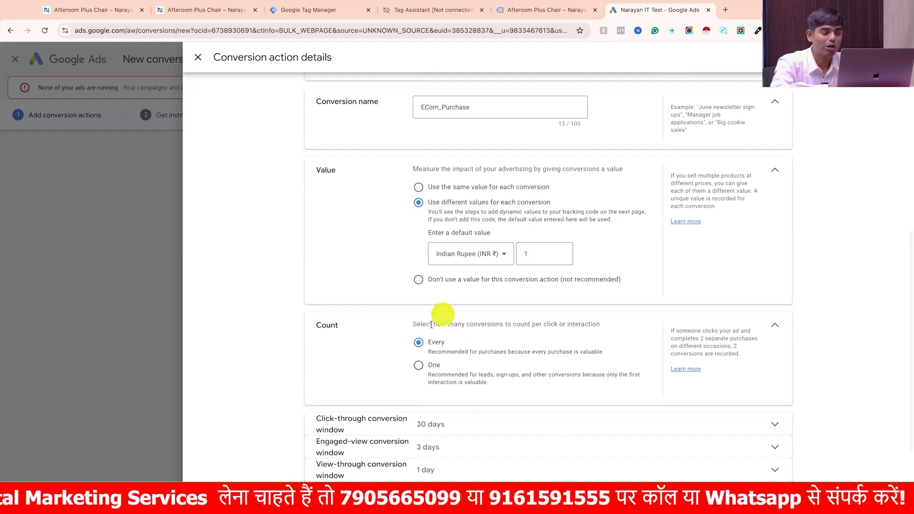
{"action": "left_click", "coordinate": [422, 342]}
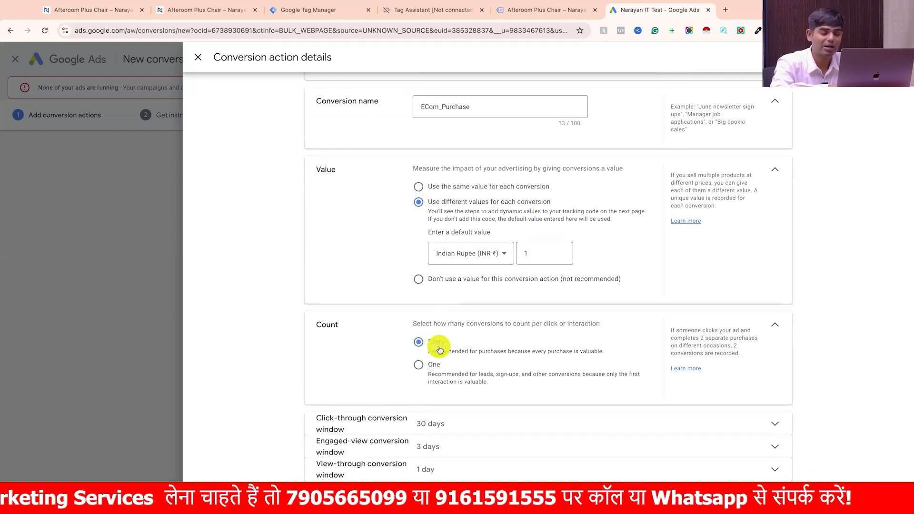
- Use enhanced conversions for the ECom_Purchase conversion action, and save it to continue to the setup instructions
{"action": "scroll", "coordinate": [439, 350], "scroll_direction": "down", "scroll_amount": 1}
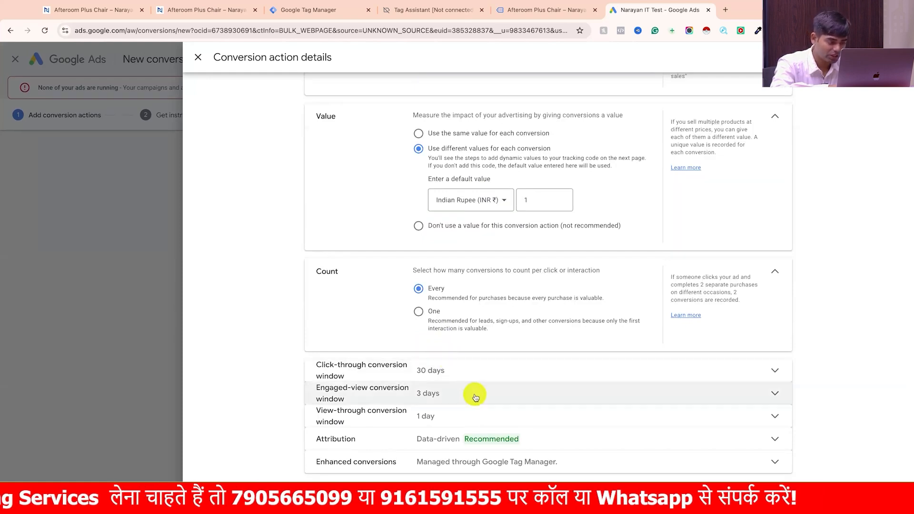
{"action": "left_click", "coordinate": [482, 462]}
{"action": "scroll", "coordinate": [484, 466], "scroll_direction": "down", "scroll_amount": 2}
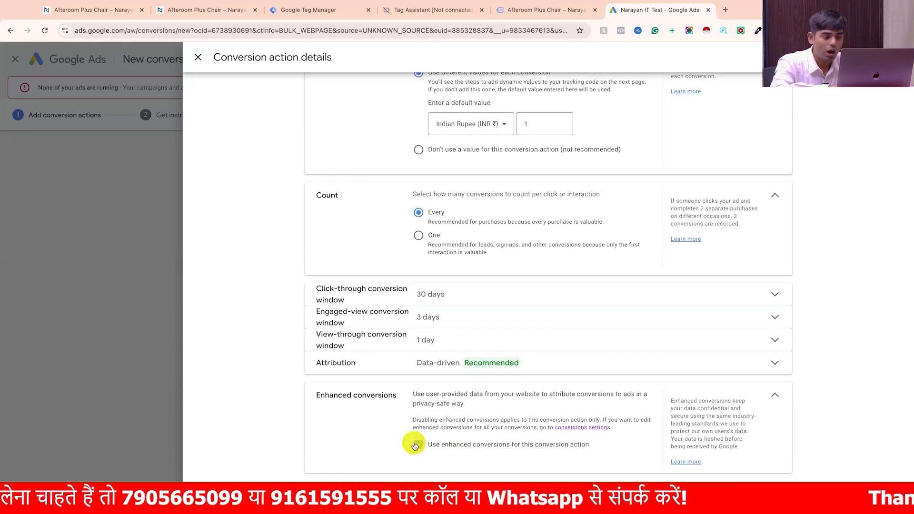
{"action": "left_click", "coordinate": [419, 445]}
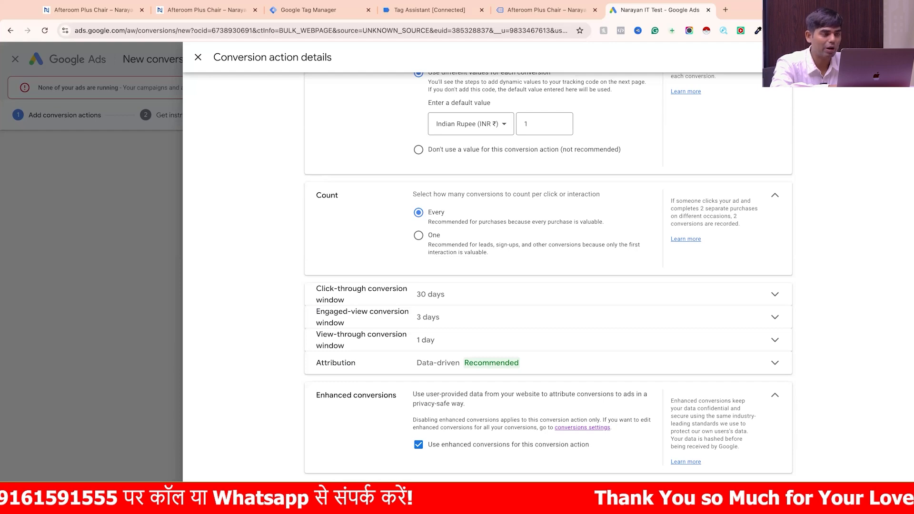
{"action": "left_click", "coordinate": [320, 495]}
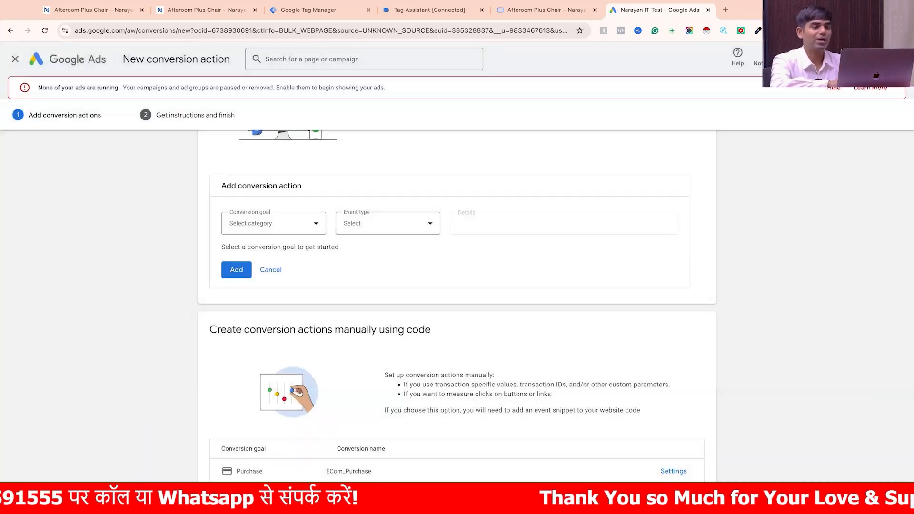
{"action": "scroll", "coordinate": [386, 359], "scroll_direction": "down", "scroll_amount": 1}
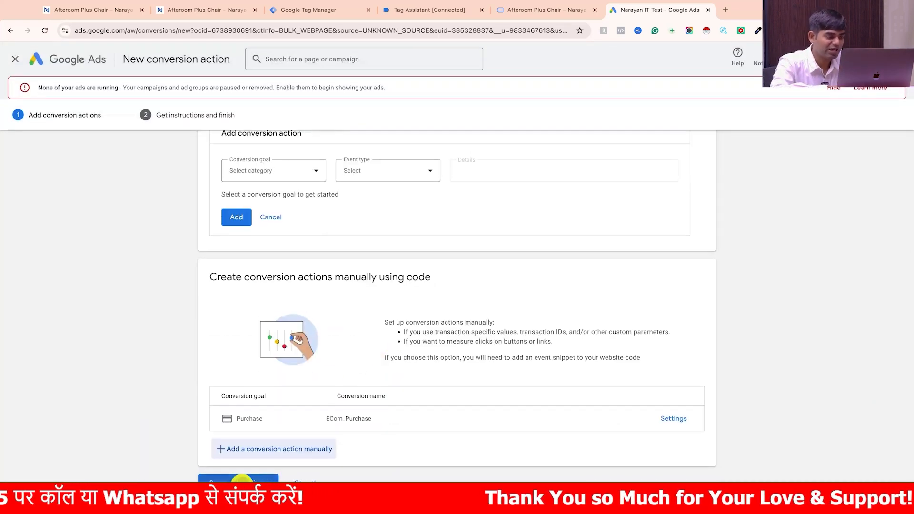
{"action": "left_click", "coordinate": [243, 481]}
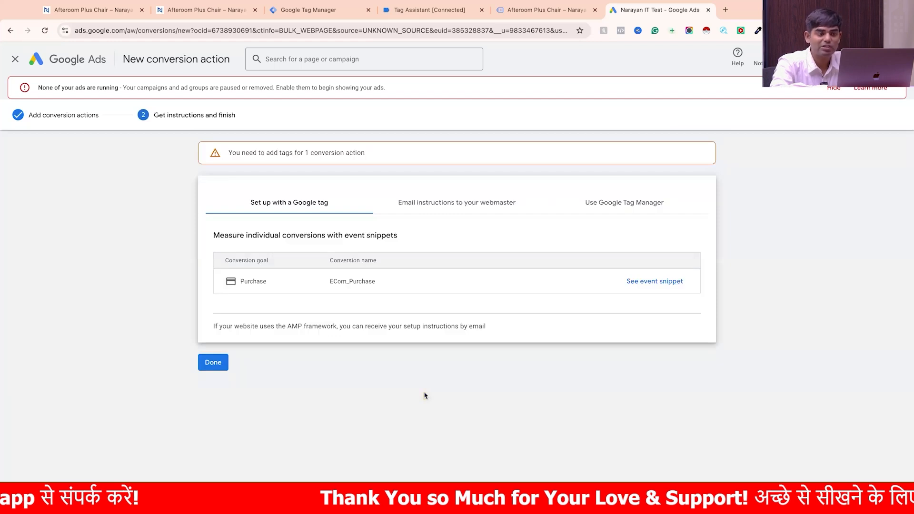
- Display the Google Tag Manager conversion ID and label for ECom_Purchase, and switch to the Tag Manager workspace's tags
{"action": "left_click", "coordinate": [616, 203]}
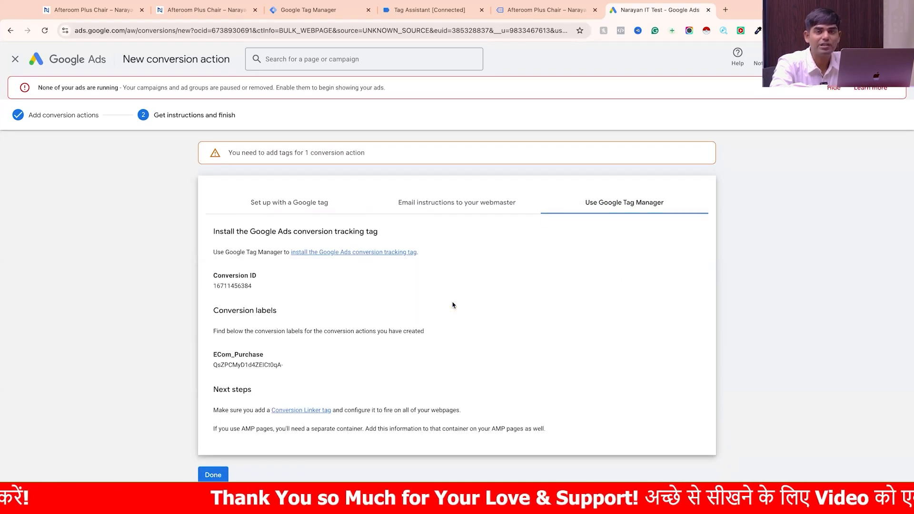
{"action": "left_click", "coordinate": [322, 15]}
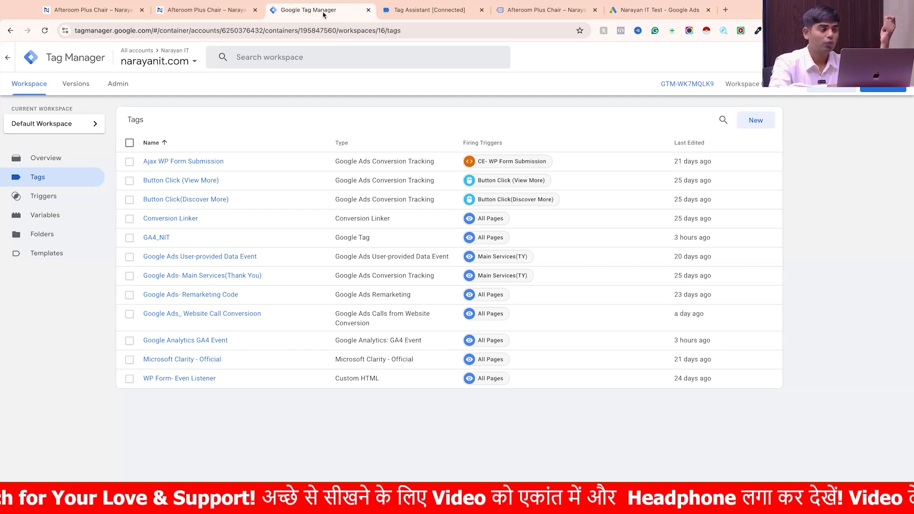
- Switch to Tag Assistant and examine the customer billing name and email keys in the view_item event's data layer
{"action": "left_click", "coordinate": [429, 10]}
{"action": "scroll", "coordinate": [406, 314], "scroll_direction": "down", "scroll_amount": 5}
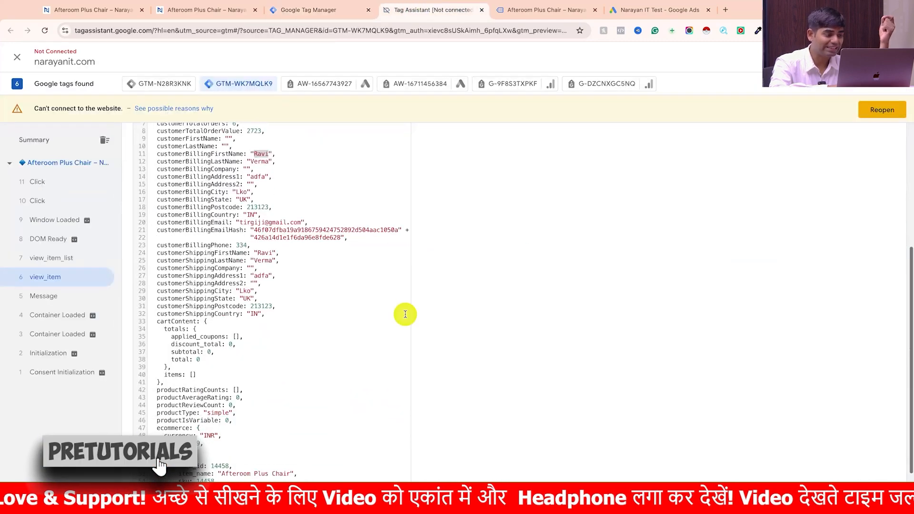
{"action": "scroll", "coordinate": [405, 315], "scroll_direction": "up", "scroll_amount": 2}
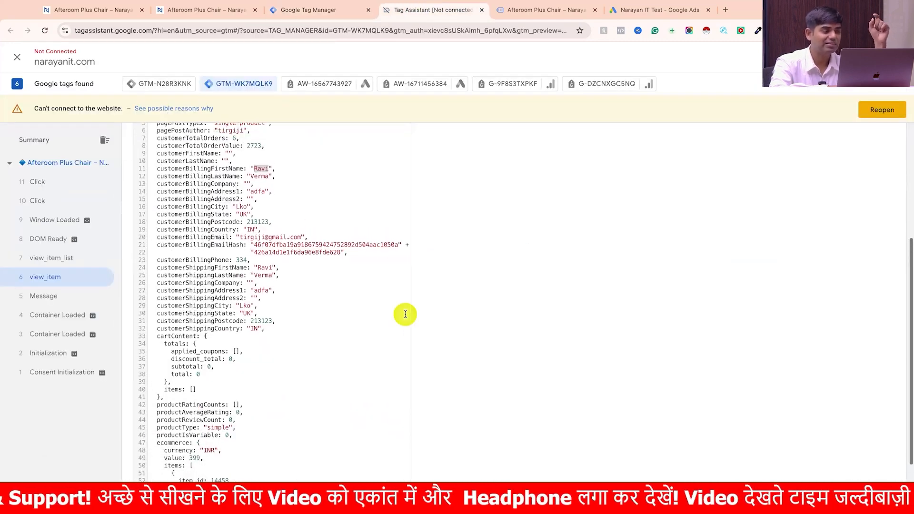
{"action": "scroll", "coordinate": [251, 258], "scroll_direction": "up", "scroll_amount": 3}
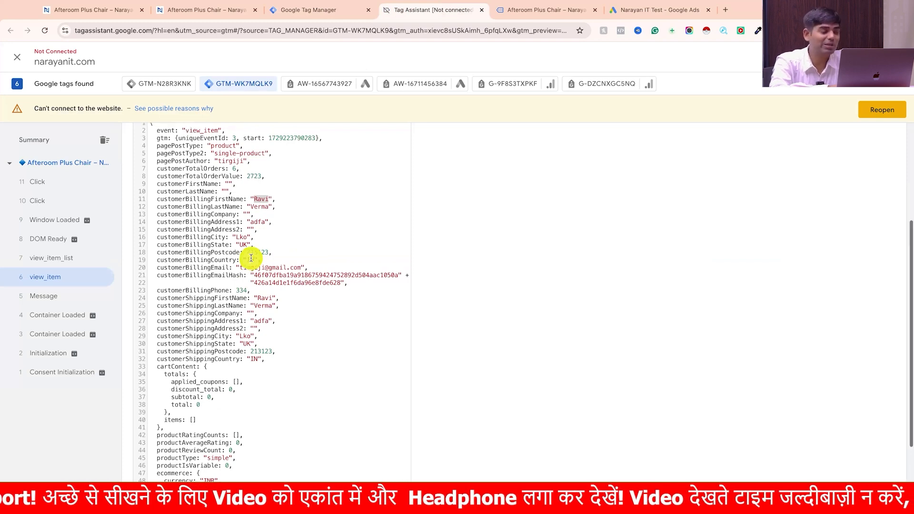
{"action": "scroll", "coordinate": [251, 258], "scroll_direction": "up", "scroll_amount": 1}
{"action": "left_click_drag", "start_coordinate": [154, 205], "coordinate": [241, 204]}
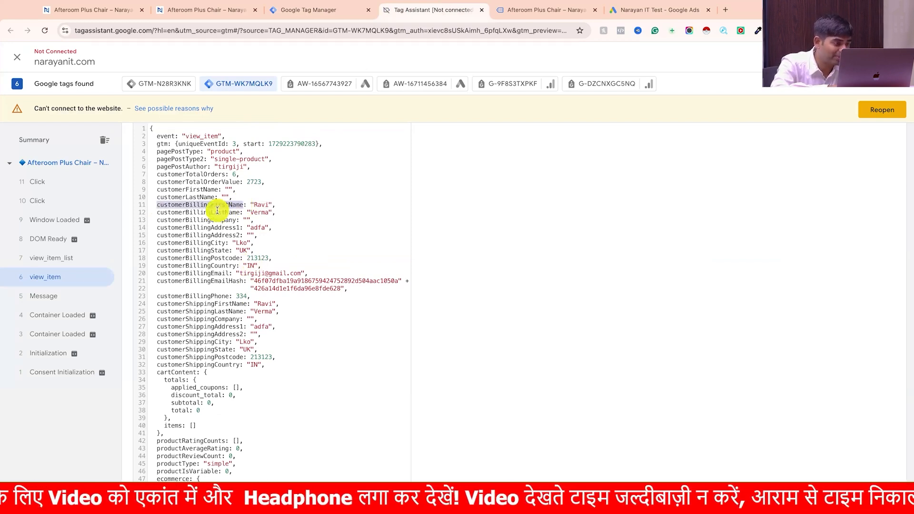
{"action": "double_click", "coordinate": [214, 213]}
{"action": "left_click", "coordinate": [211, 262]}
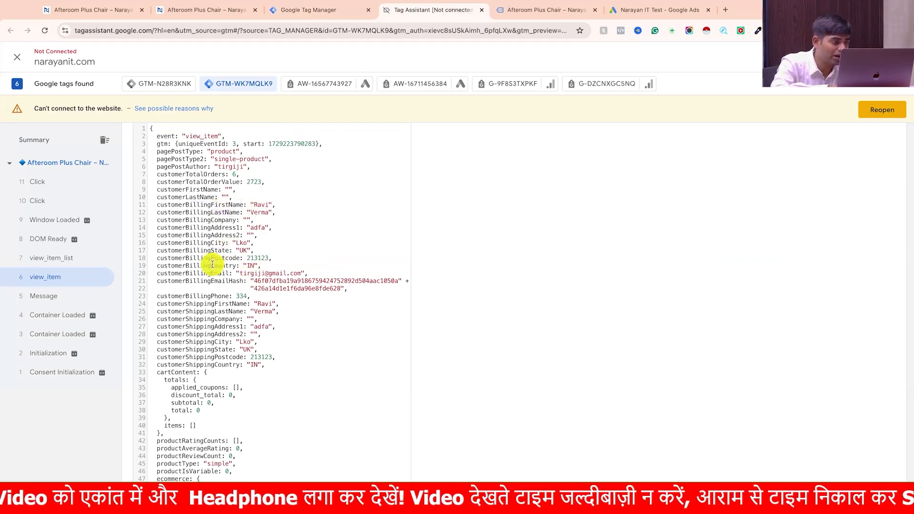
{"action": "double_click", "coordinate": [197, 273]}
- Examine the ecommerce item keys, such as item_name, in the same view_item data layer
{"action": "scroll", "coordinate": [197, 273], "scroll_direction": "down", "scroll_amount": 3}
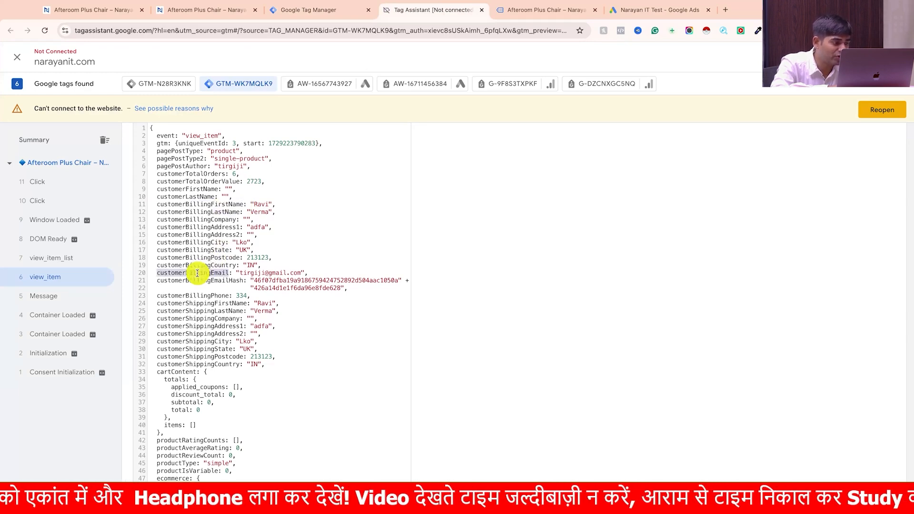
{"action": "left_click", "coordinate": [194, 400]}
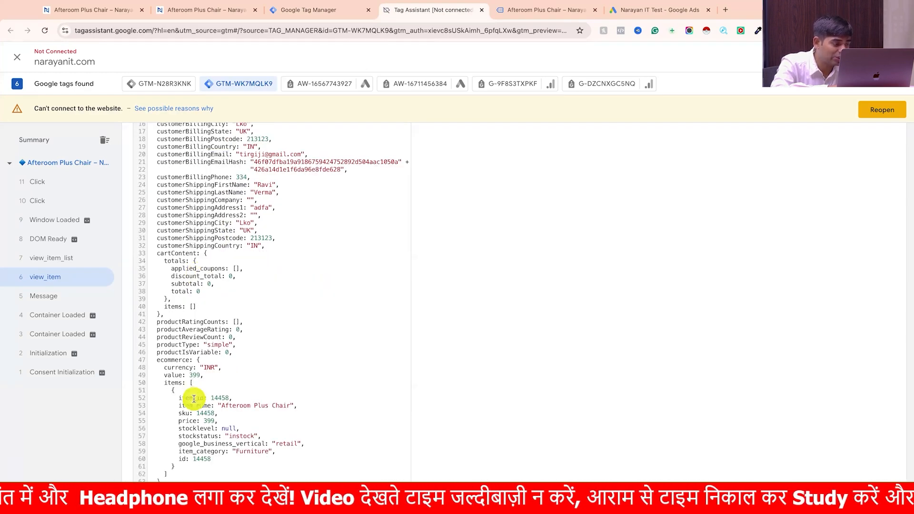
{"action": "double_click", "coordinate": [200, 405]}
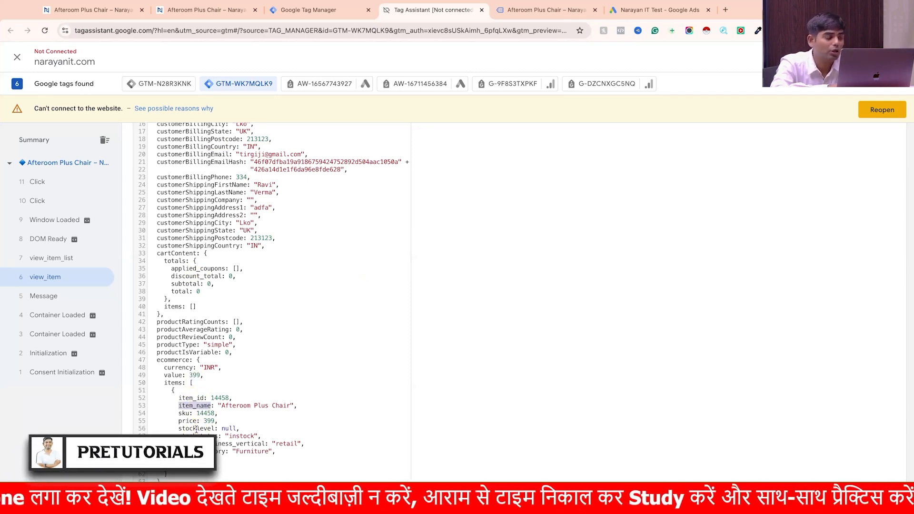
{"action": "scroll", "coordinate": [195, 429], "scroll_direction": "up", "scroll_amount": 5}
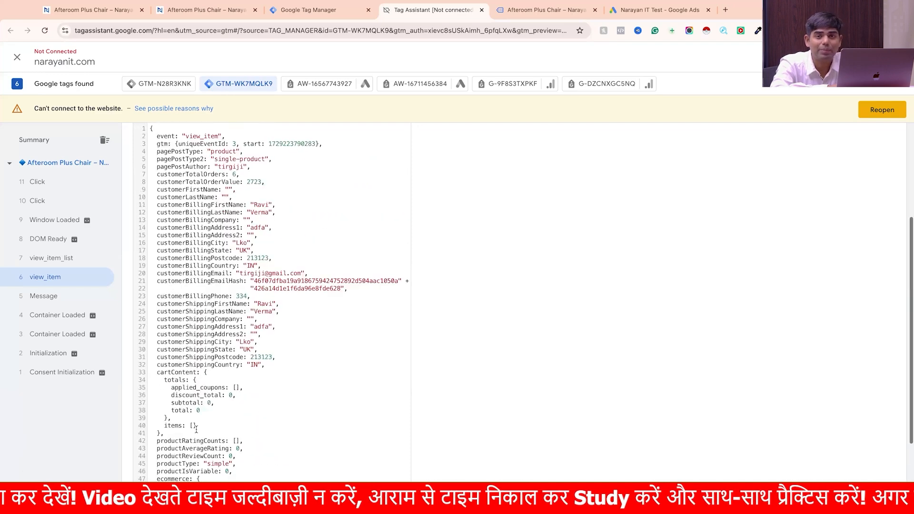
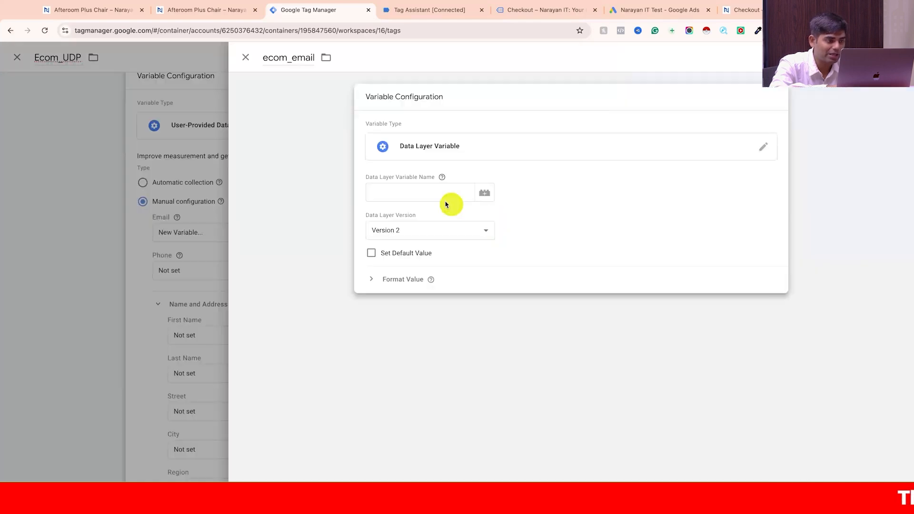
- Set the data layer variable name of ecom_email to customerBillingEmail, and save the variable
{"action": "left_click", "coordinate": [436, 194]}
{"action": "type", "text": "customerBillingEmail"}
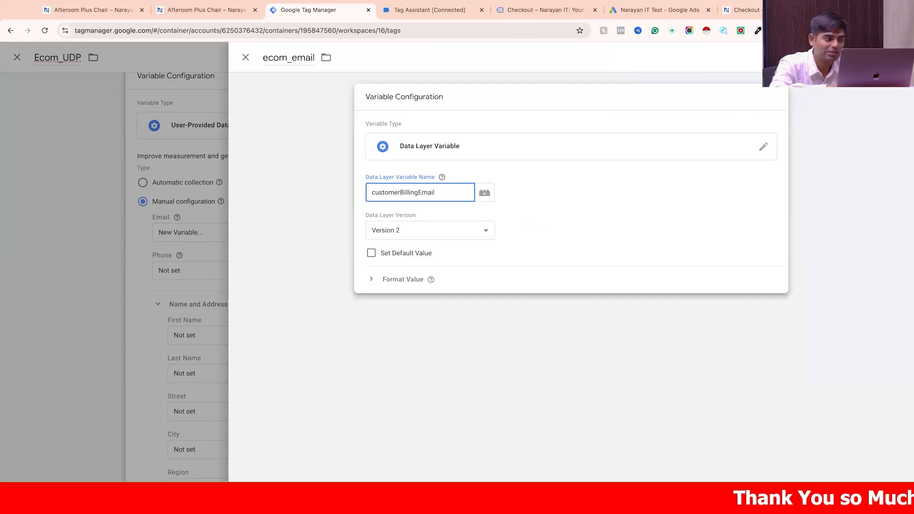
{"action": "left_click", "coordinate": [868, 57]}
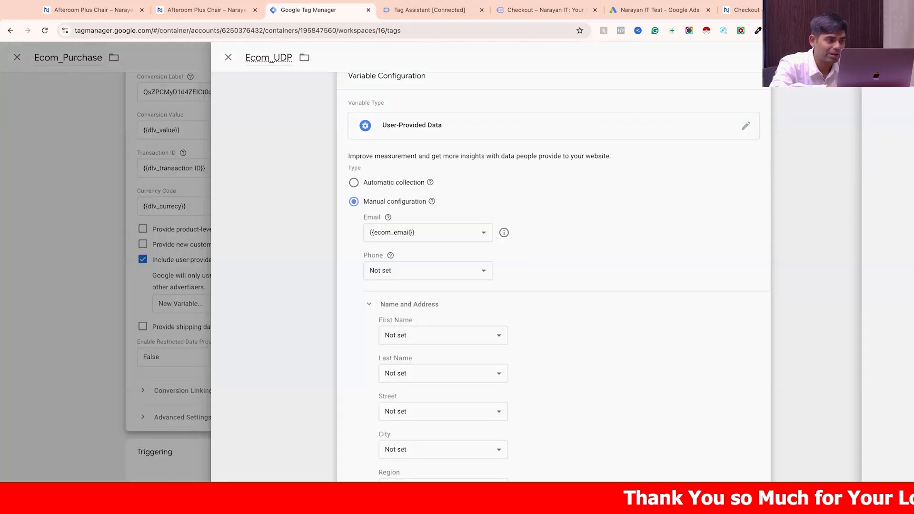
- Create a new variable for the Phone field of Ecom_UDP, named ecom_phone, with the Data Layer Variable type
{"action": "left_click", "coordinate": [459, 269]}
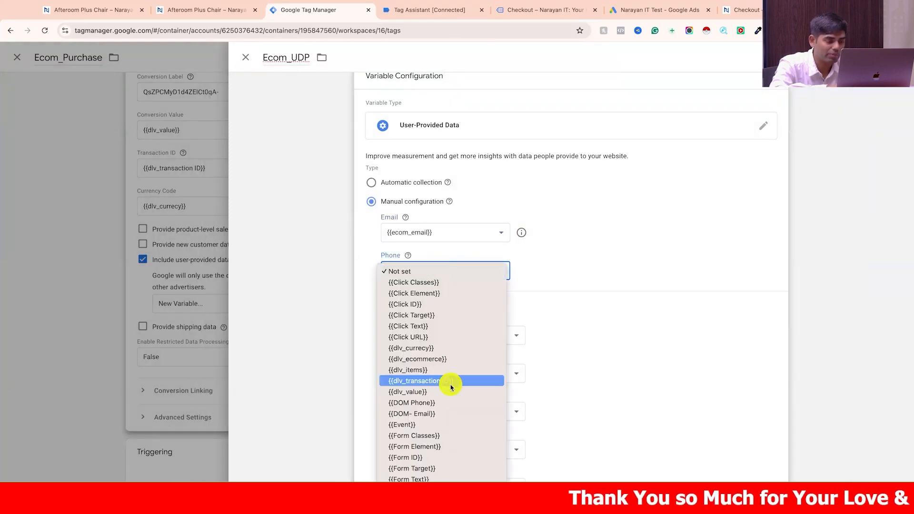
{"action": "left_click", "coordinate": [459, 493]}
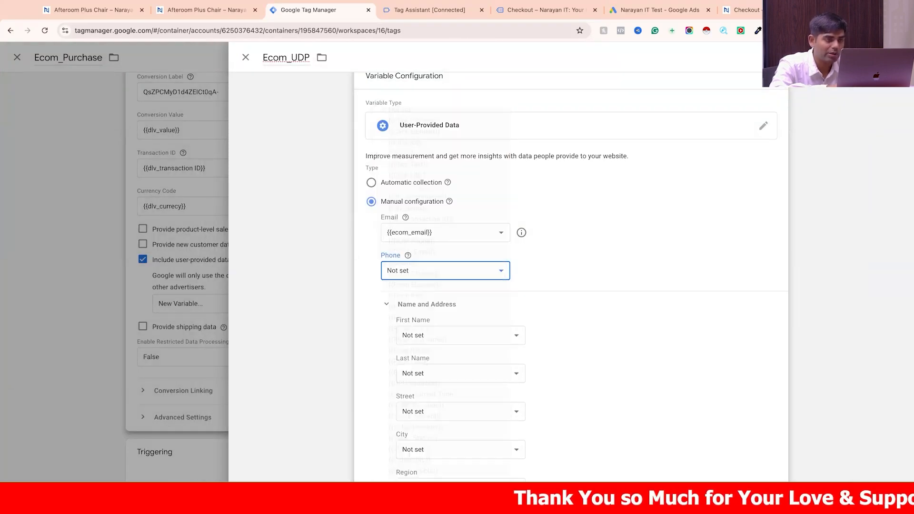
{"action": "left_click", "coordinate": [316, 58]}
{"action": "type", "text": "ecom_"}
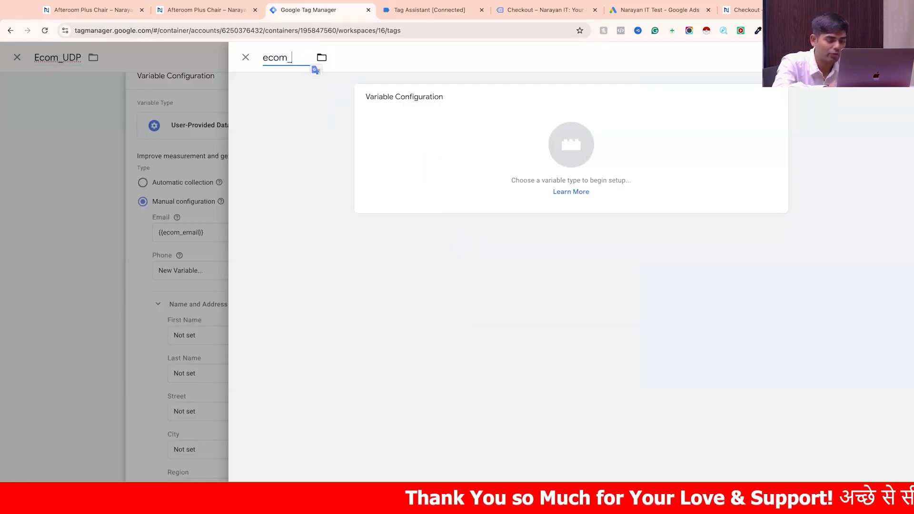
{"action": "type", "text": "phone"}
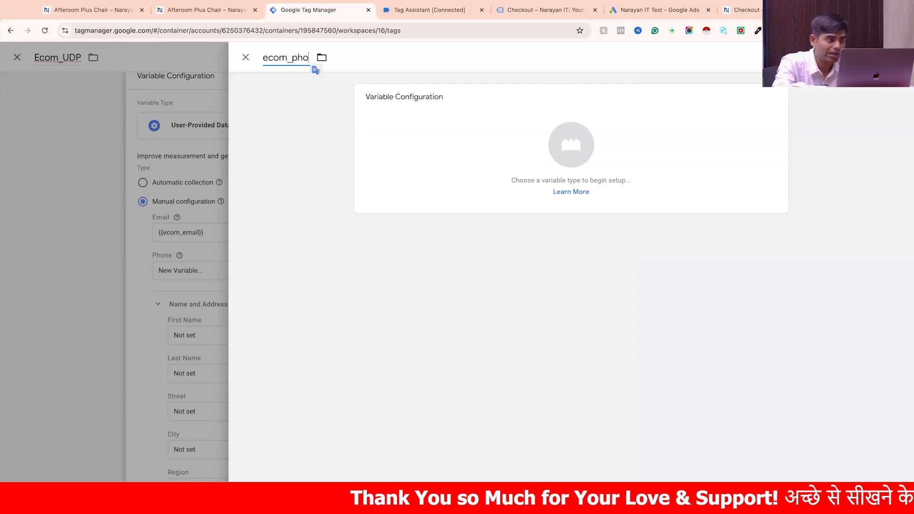
{"action": "left_click", "coordinate": [465, 140]}
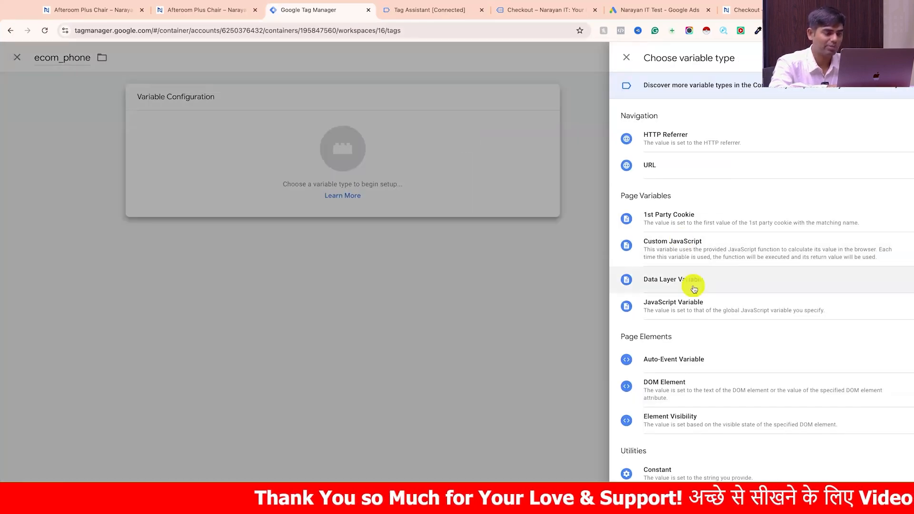
{"action": "left_click", "coordinate": [694, 286]}
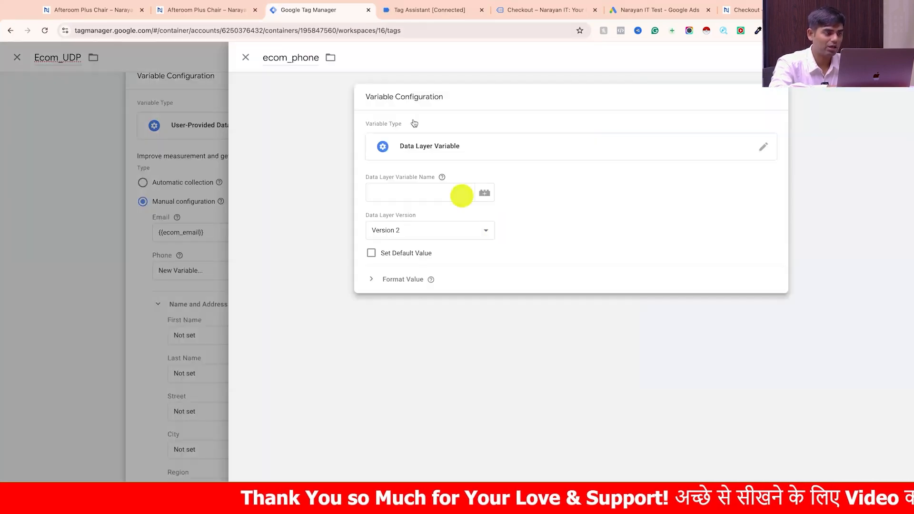
- Copy the customerBillingPhone key from the purchase event in Tag Assistant as ecom_phone's data layer variable name, and save the variable
{"action": "left_click", "coordinate": [424, 9]}
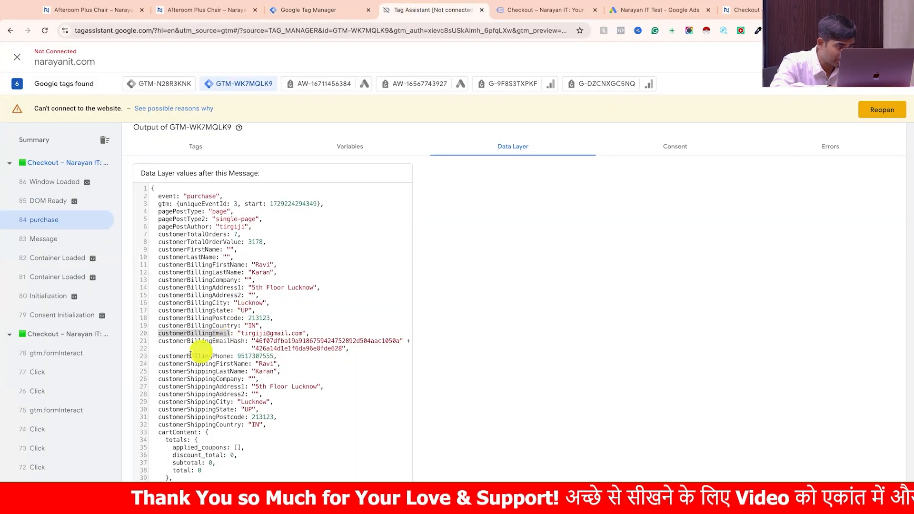
{"action": "left_click_drag", "start_coordinate": [158, 357], "coordinate": [231, 357]}
{"action": "key", "text": "super+c"}
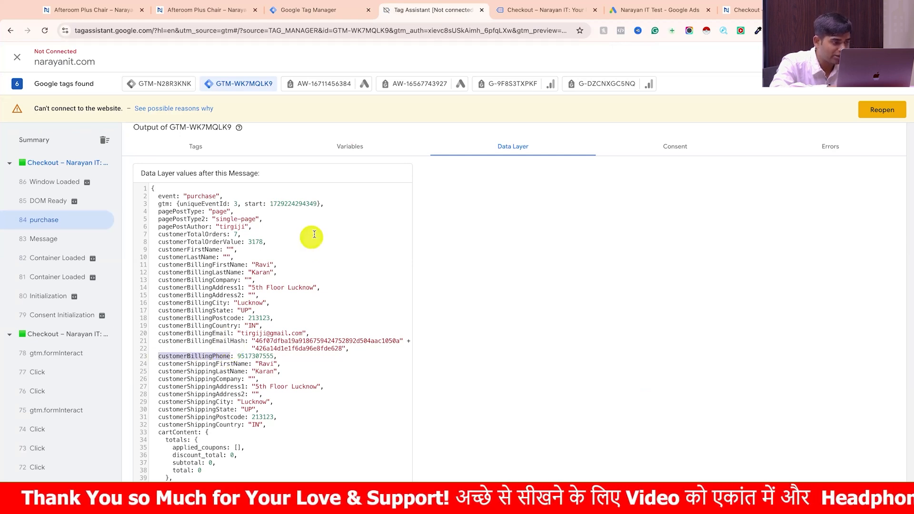
{"action": "left_click", "coordinate": [318, 14]}
{"action": "left_click", "coordinate": [419, 193]}
{"action": "key", "text": "super+v"}
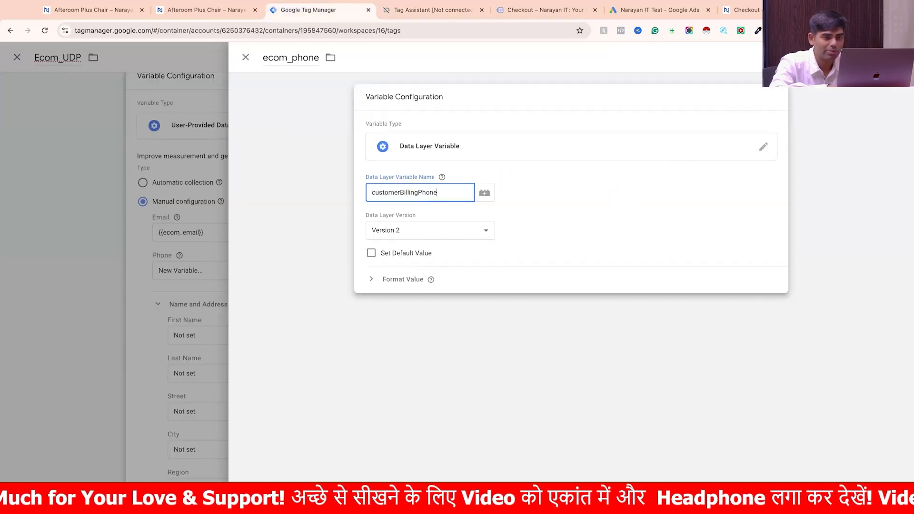
{"action": "left_click", "coordinate": [872, 58]}
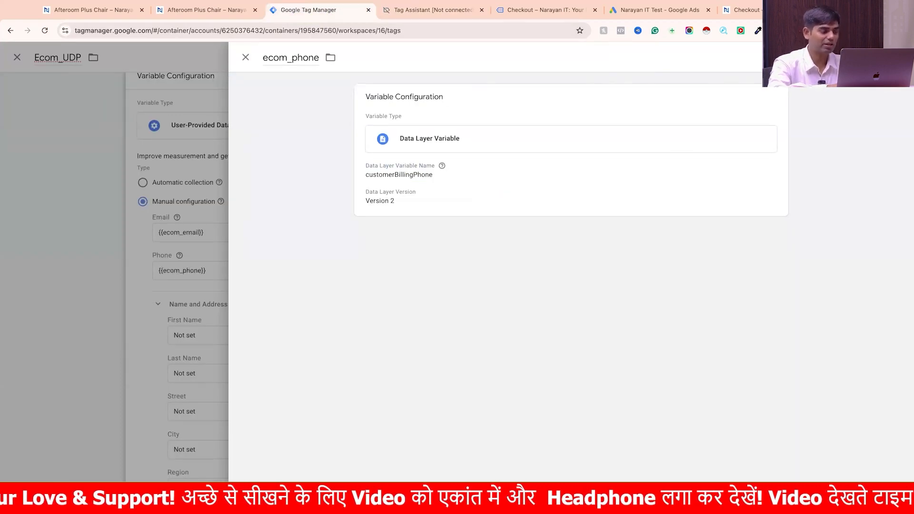
{"action": "scroll", "coordinate": [626, 312], "scroll_direction": "down", "scroll_amount": 3}
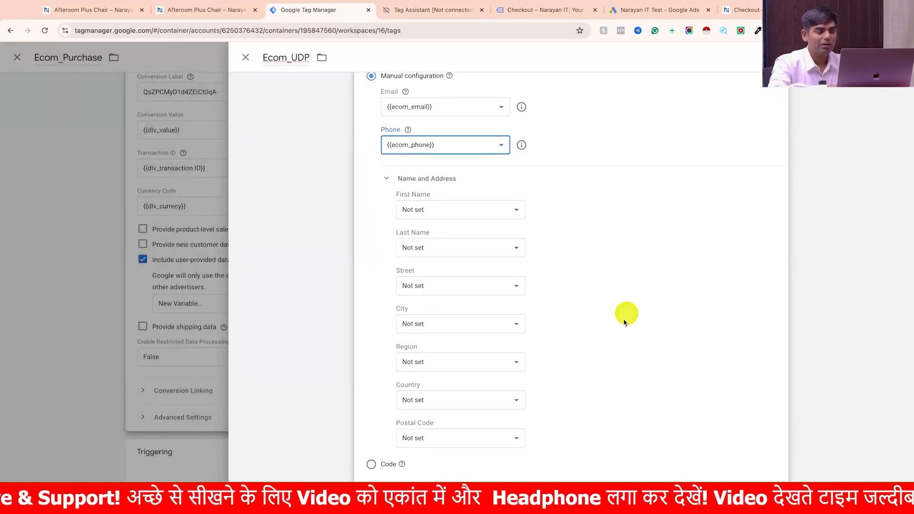
{"action": "scroll", "coordinate": [625, 322], "scroll_direction": "up", "scroll_amount": 1}
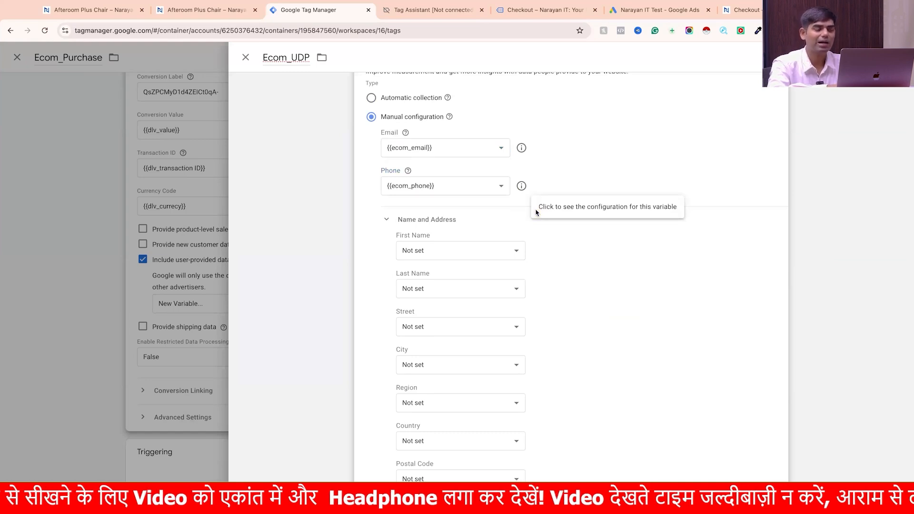
{"action": "scroll", "coordinate": [484, 280], "scroll_direction": "down", "scroll_amount": 1}
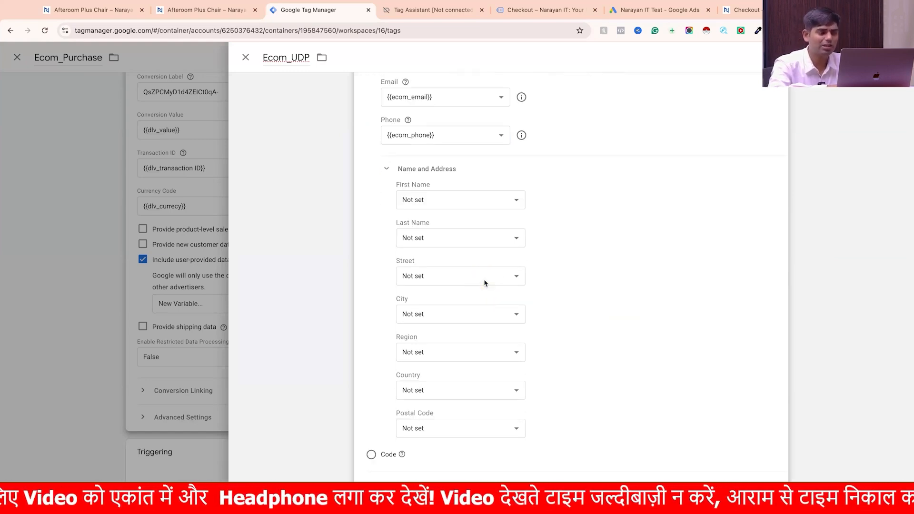
{"action": "left_click", "coordinate": [470, 208]}
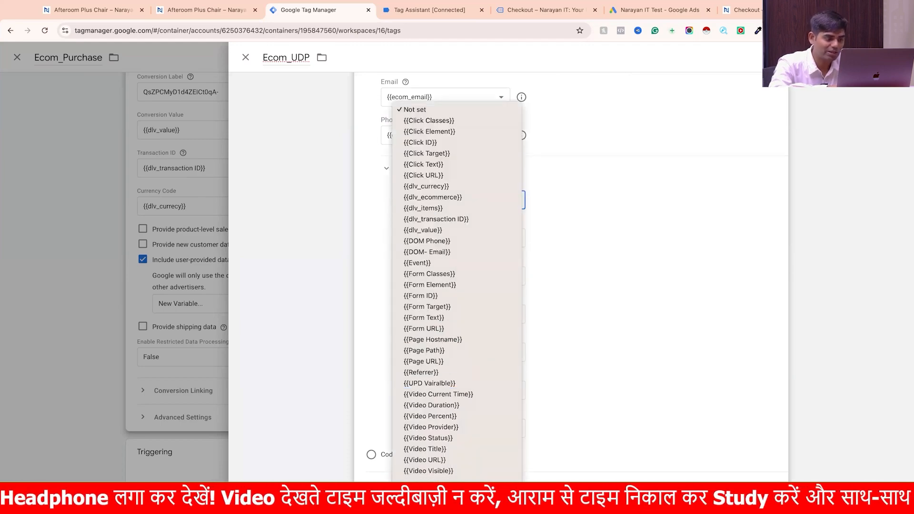
{"action": "left_click", "coordinate": [456, 469]}
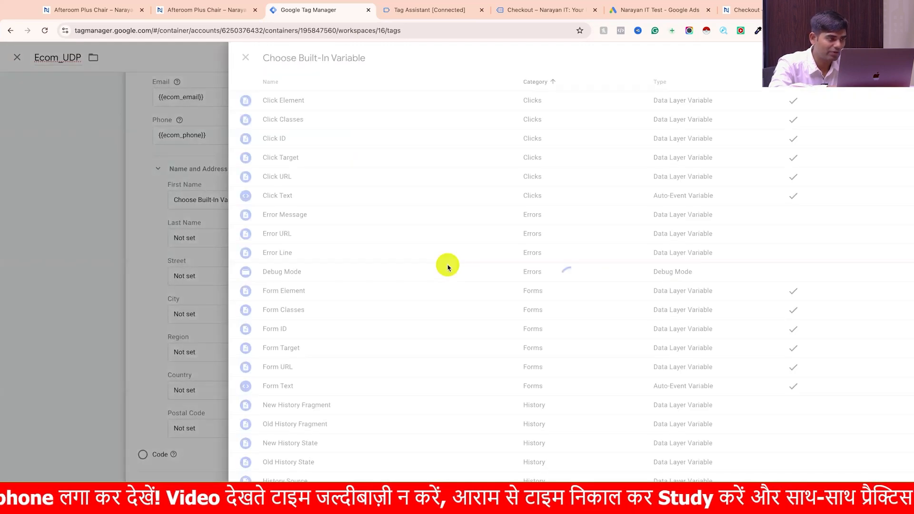
{"action": "left_click", "coordinate": [245, 59]}
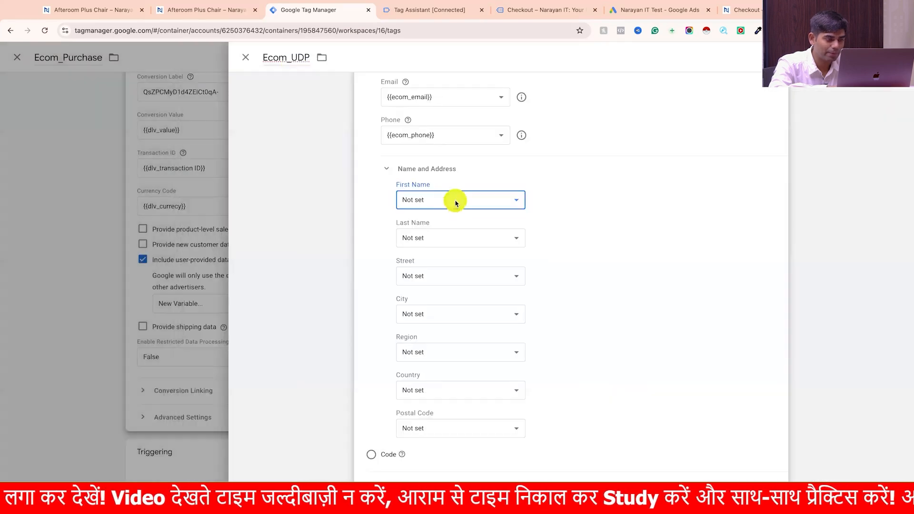
- Create a new variable for the First Name field of Ecom_UDP, named ecom_firstname, with the Data Layer Variable type
{"action": "left_click", "coordinate": [451, 206]}
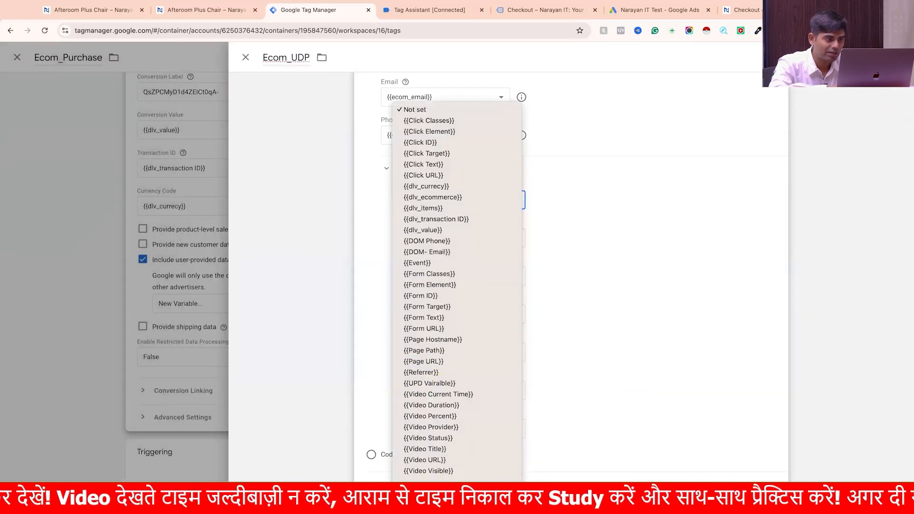
{"action": "left_click", "coordinate": [446, 494]}
{"action": "left_click", "coordinate": [313, 57]}
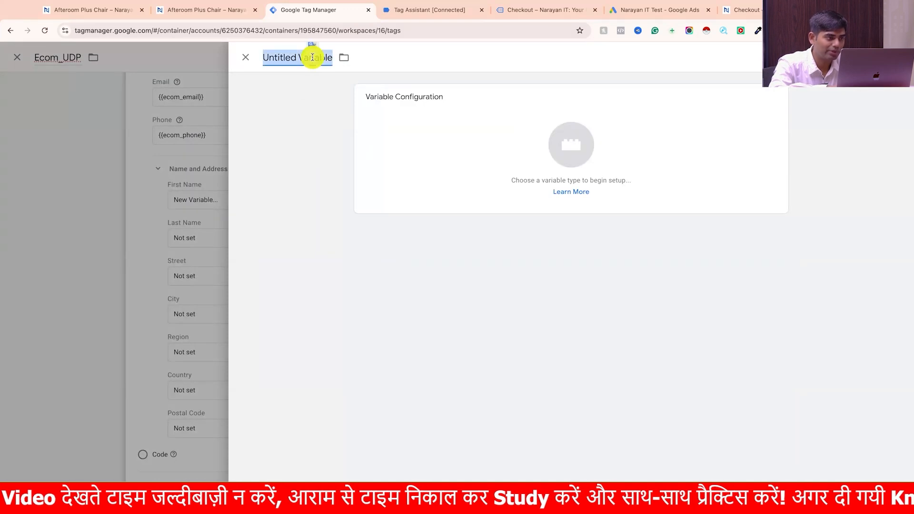
{"action": "type", "text": "dlv"}
{"action": "key", "text": "BackSpace"}
{"action": "key", "text": "BackSpace"}
{"action": "key", "text": "BackSpace"}
{"action": "type", "text": "ecom_"}
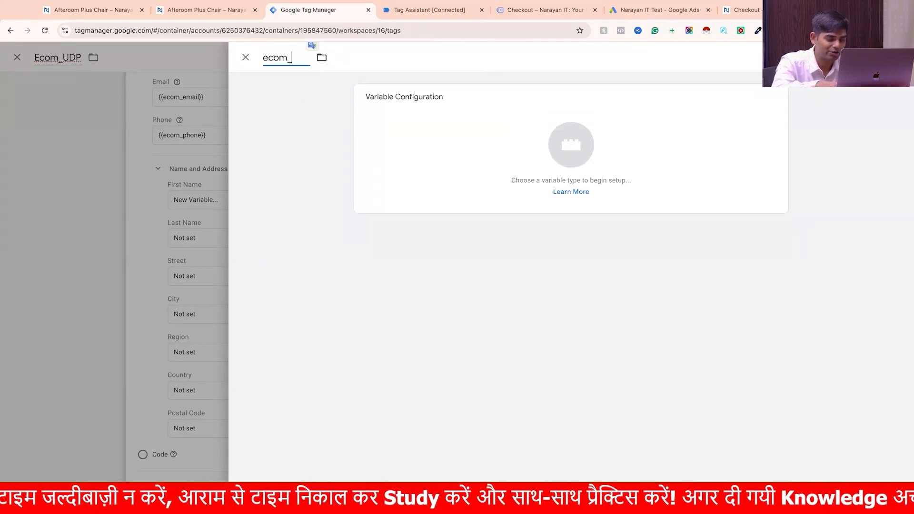
{"action": "type", "text": "firstname"}
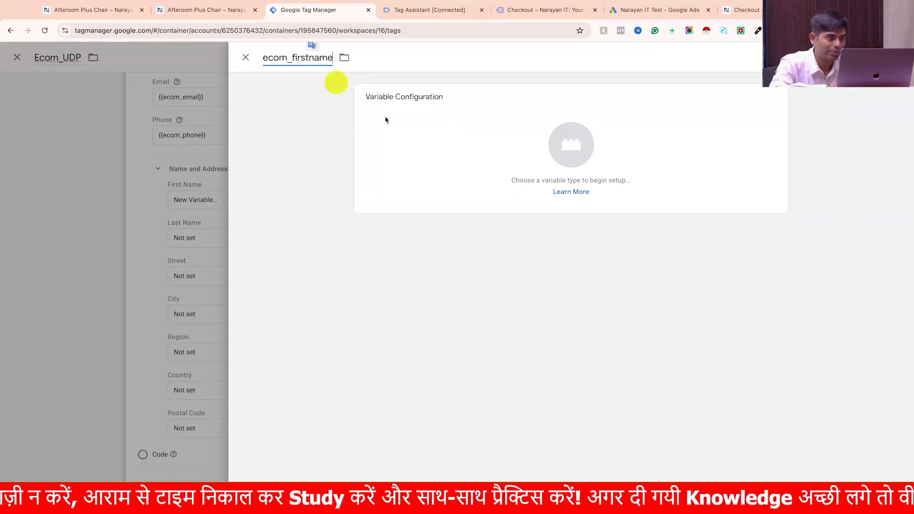
{"action": "left_click", "coordinate": [449, 161]}
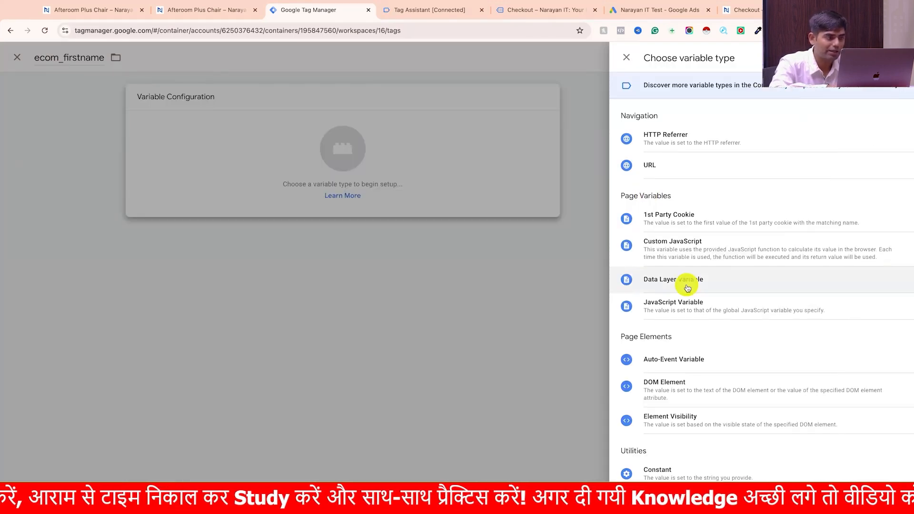
{"action": "left_click", "coordinate": [686, 282]}
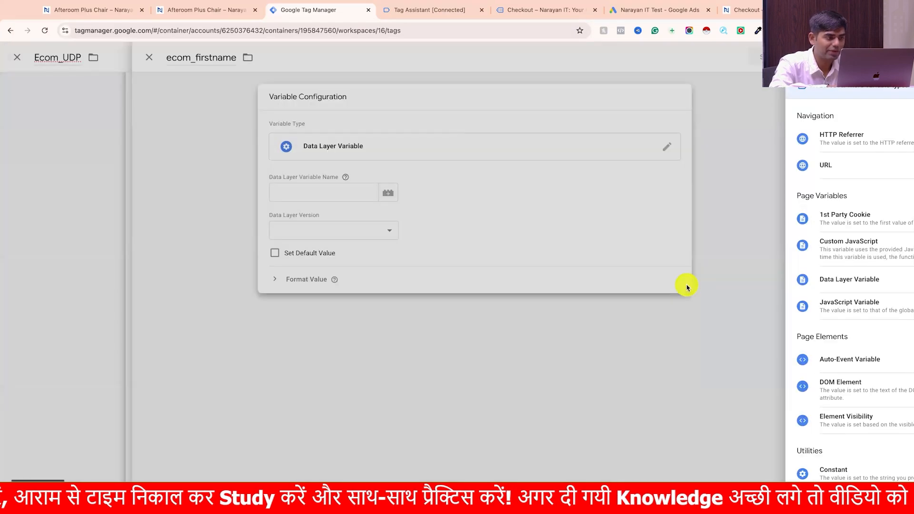
- Copy the customerBillingFirstName key from the purchase event in Tag Assistant as ecom_firstname's data layer variable name, and save the variable
{"action": "left_click", "coordinate": [435, 15]}
{"action": "left_click_drag", "start_coordinate": [157, 238], "coordinate": [245, 237]}
{"action": "key", "text": "super+c"}
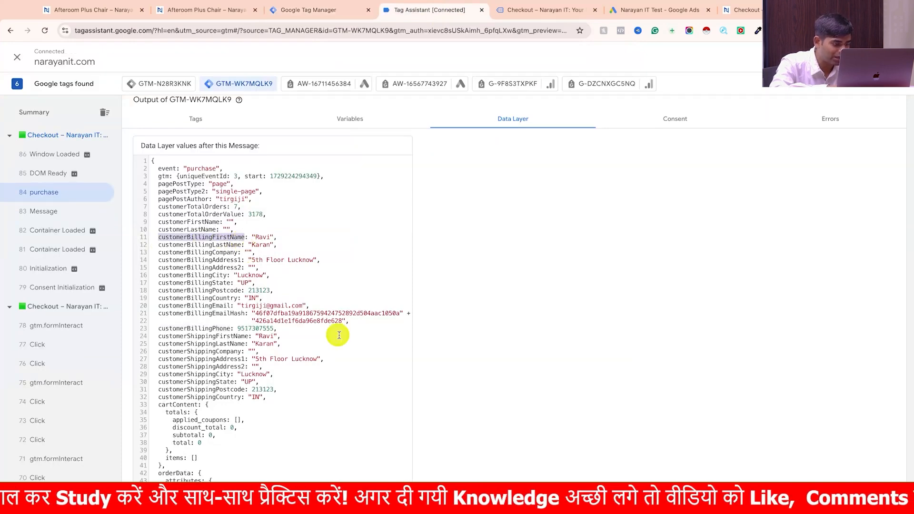
{"action": "left_click", "coordinate": [324, 11]}
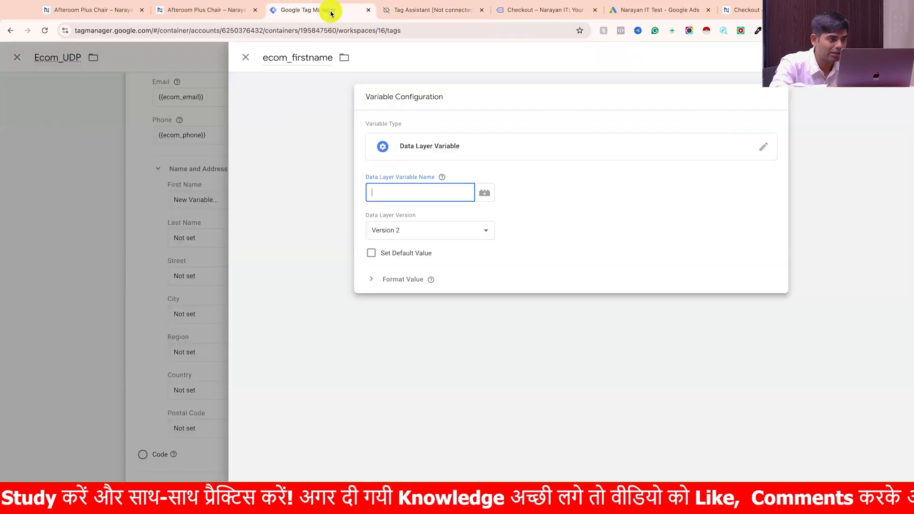
{"action": "key", "text": "super+v"}
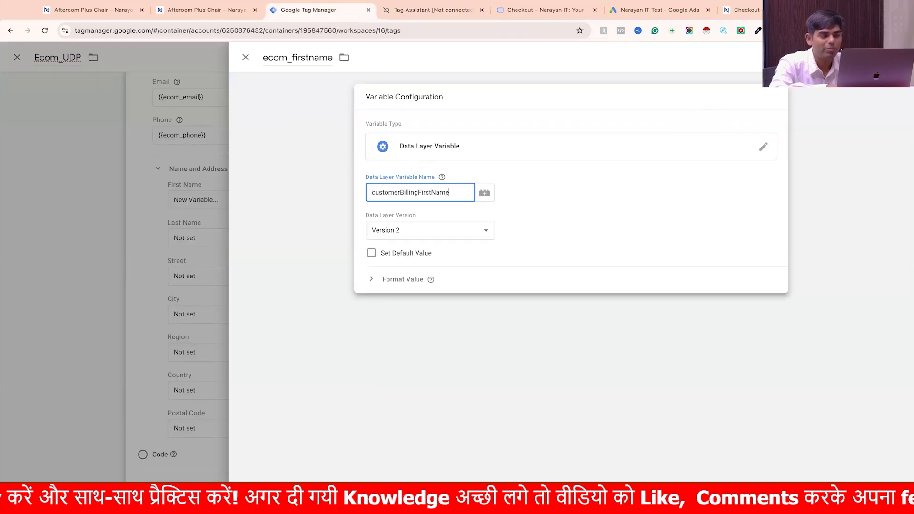
{"action": "left_click", "coordinate": [884, 57]}
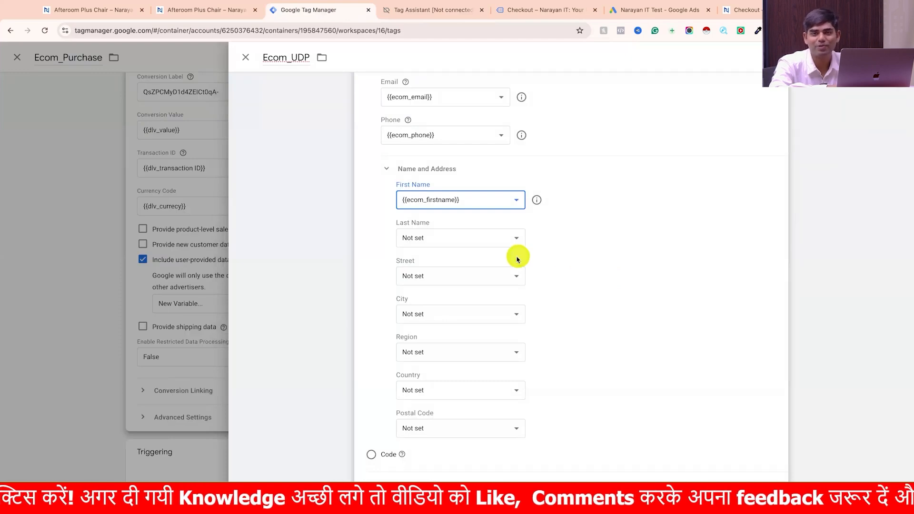
{"action": "left_click", "coordinate": [490, 239]}
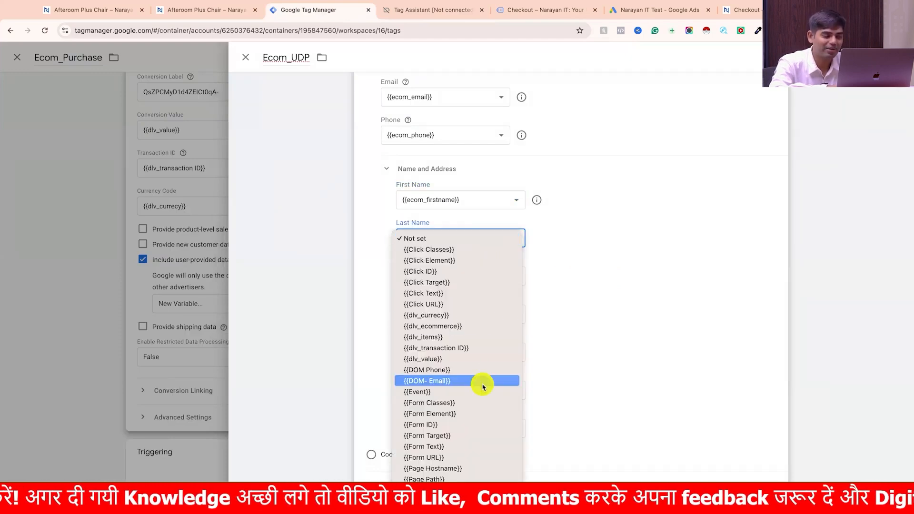
{"action": "scroll", "coordinate": [483, 382], "scroll_direction": "down", "scroll_amount": 5}
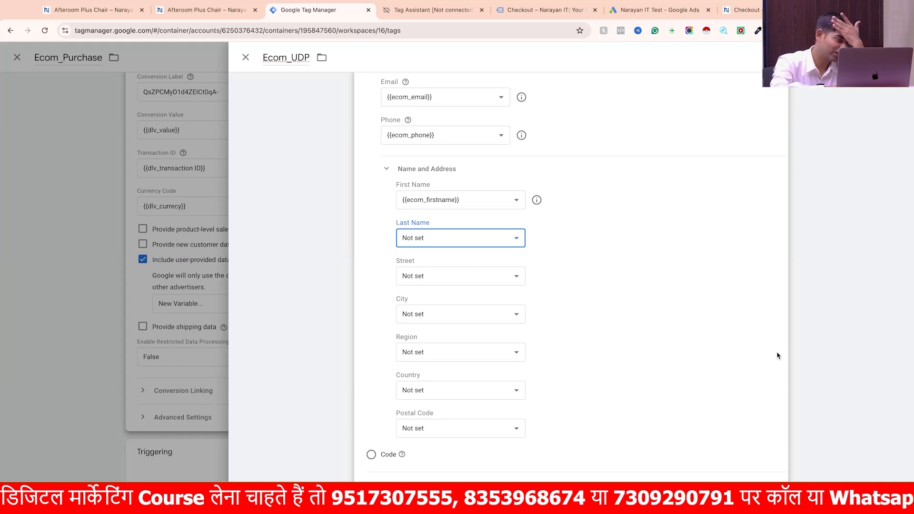
{"action": "key", "text": "ctrl+Right"}
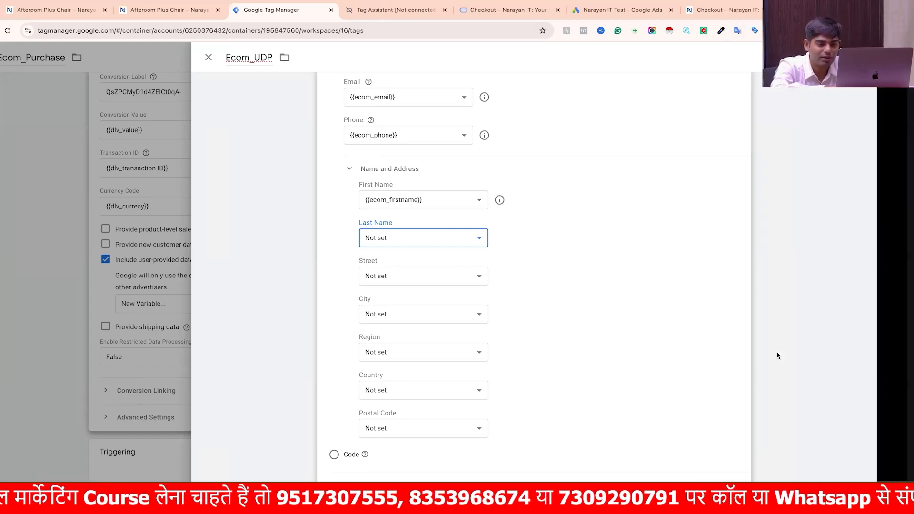
{"action": "key", "text": "ctrl+Left"}
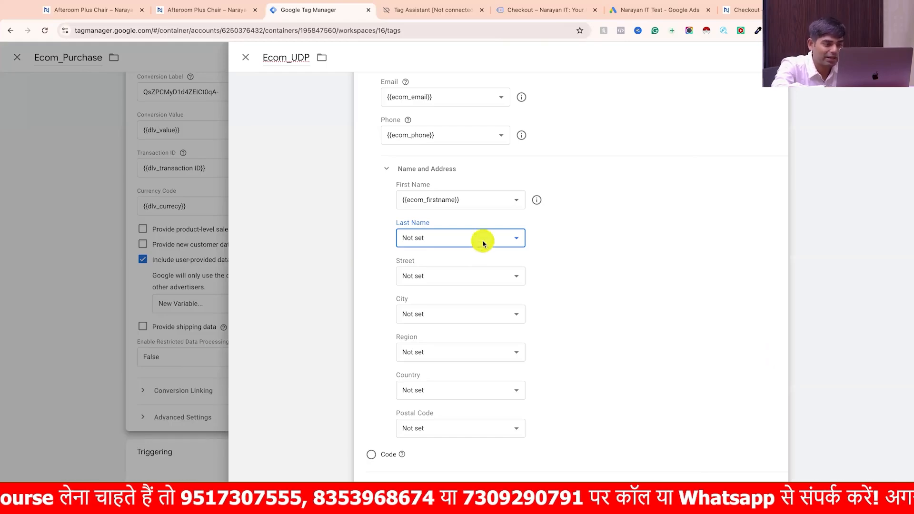
- Create a new variable for the Last Name field of Ecom_UDP, named ecom_lastname, with the Data Layer Variable type
{"action": "left_click", "coordinate": [484, 243]}
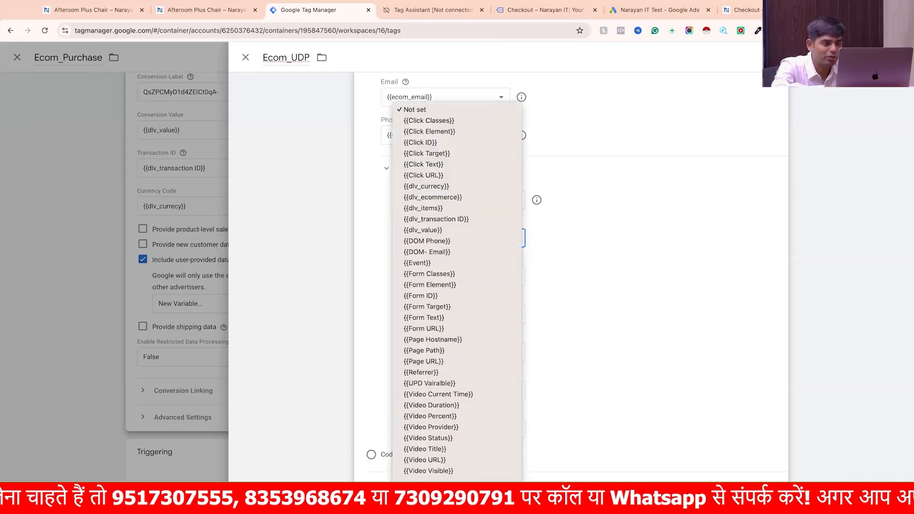
{"action": "left_click", "coordinate": [469, 493]}
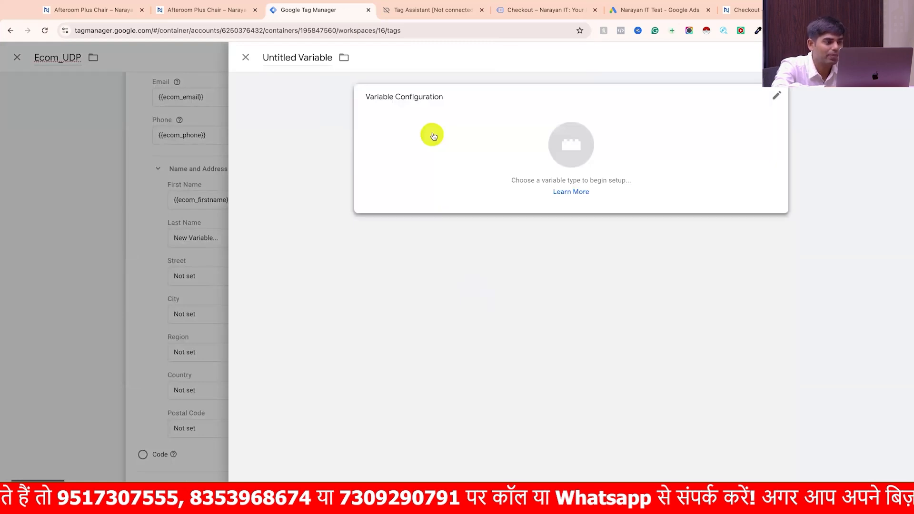
{"action": "left_click", "coordinate": [321, 57]}
{"action": "type", "text": "ecom_las"}
{"action": "key", "text": "BackSpace"}
{"action": "key", "text": "BackSpace"}
{"action": "key", "text": "BackSpace"}
{"action": "type", "text": "lastname"}
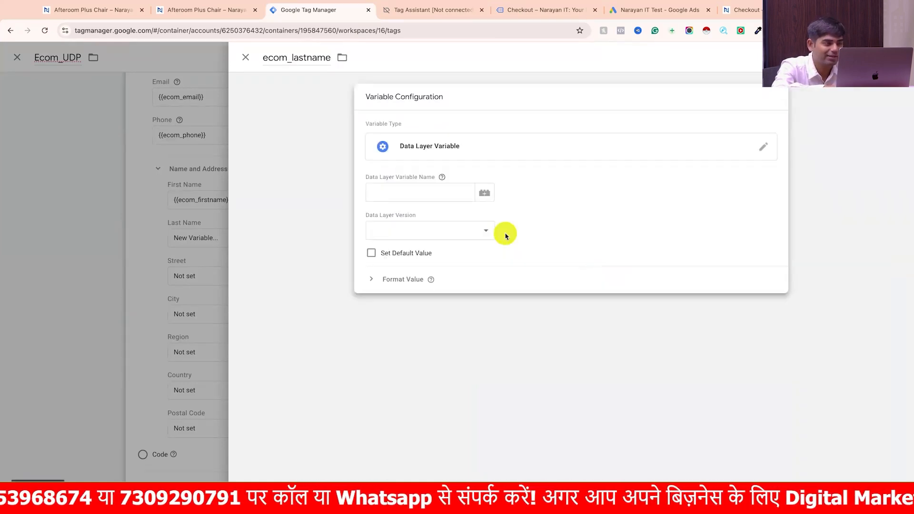
- Copy the customerBillingLastName key from the purchase event in Tag Assistant as ecom_lastname's data layer variable name, and save the variable
{"action": "left_click", "coordinate": [431, 191]}
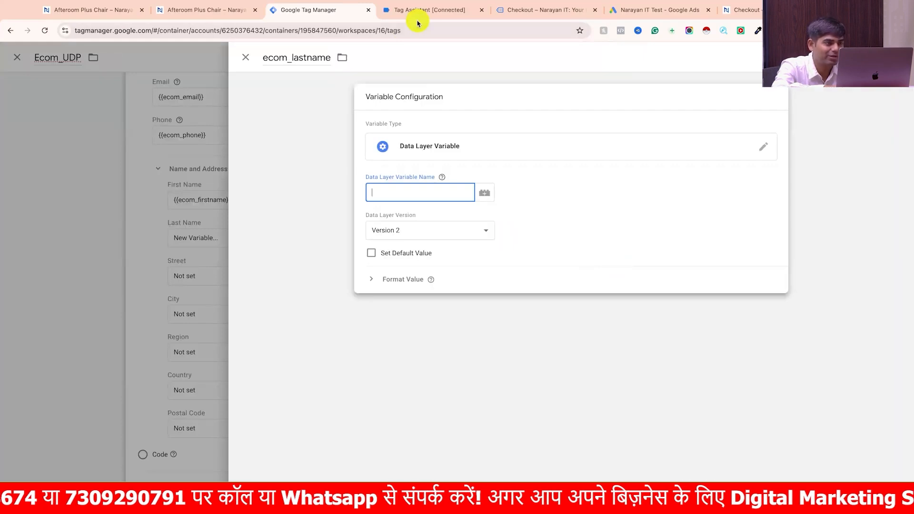
{"action": "left_click", "coordinate": [428, 10]}
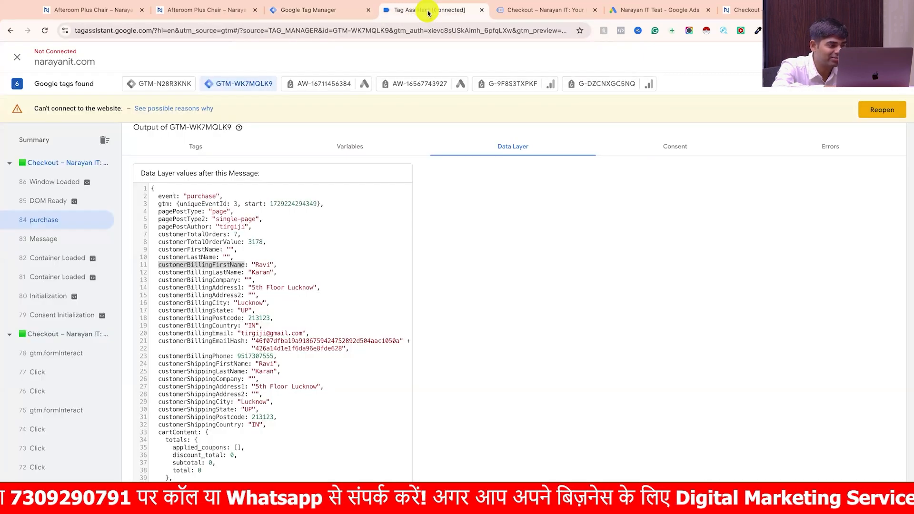
{"action": "left_click_drag", "start_coordinate": [241, 244], "coordinate": [154, 244]}
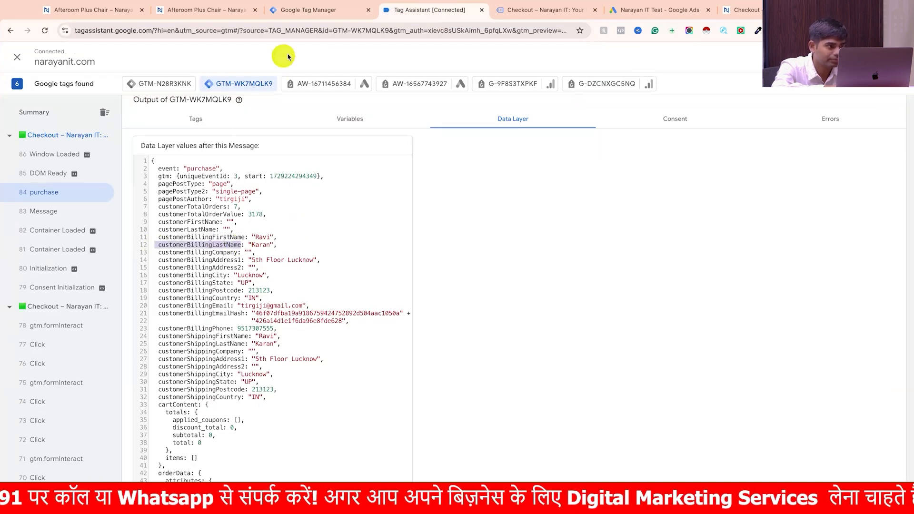
{"action": "left_click", "coordinate": [239, 254]}
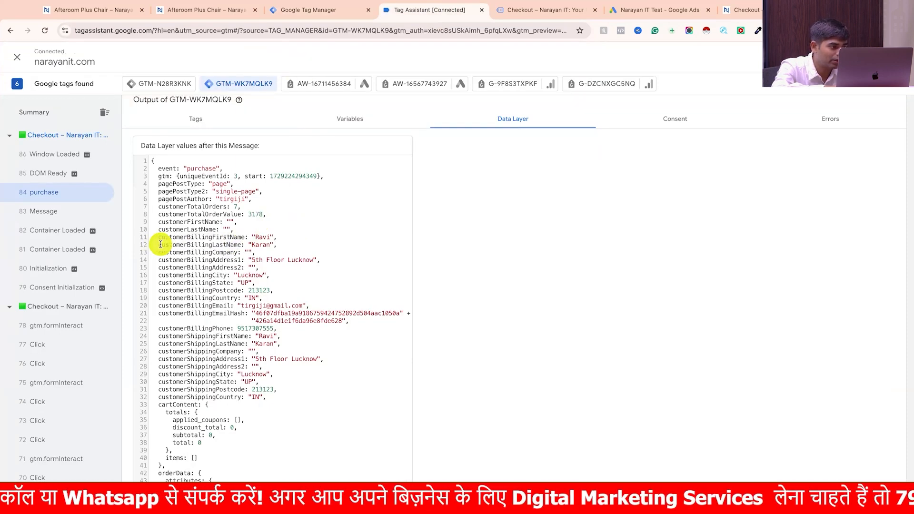
{"action": "left_click_drag", "start_coordinate": [157, 244], "coordinate": [241, 244]}
{"action": "key", "text": "ctrl+c"}
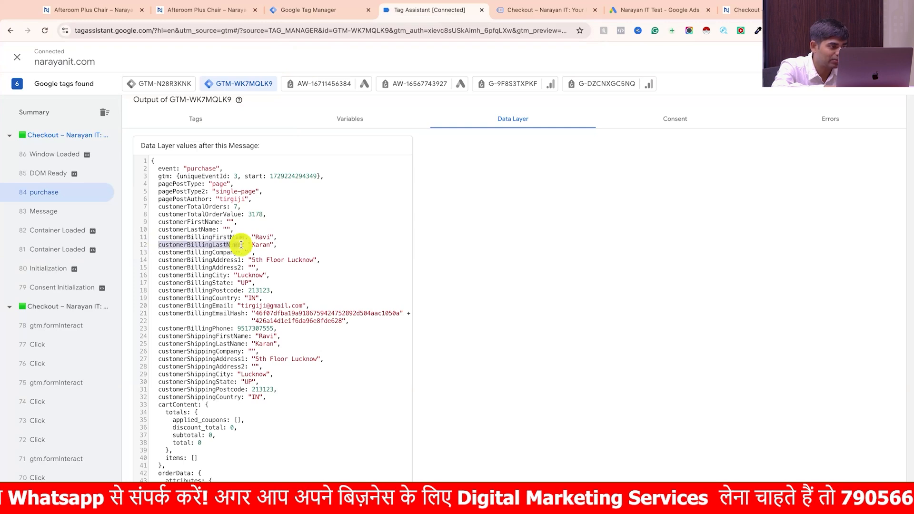
{"action": "left_click", "coordinate": [335, 14]}
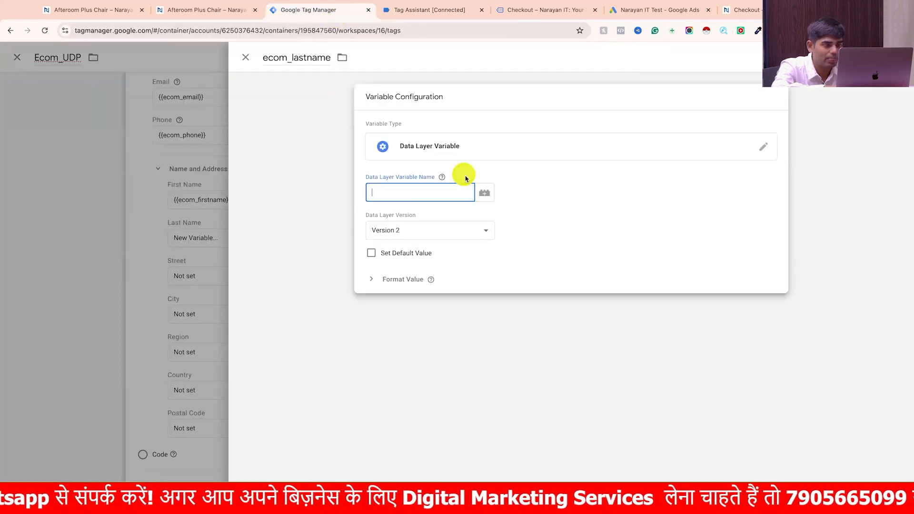
{"action": "key", "text": "ctrl+v"}
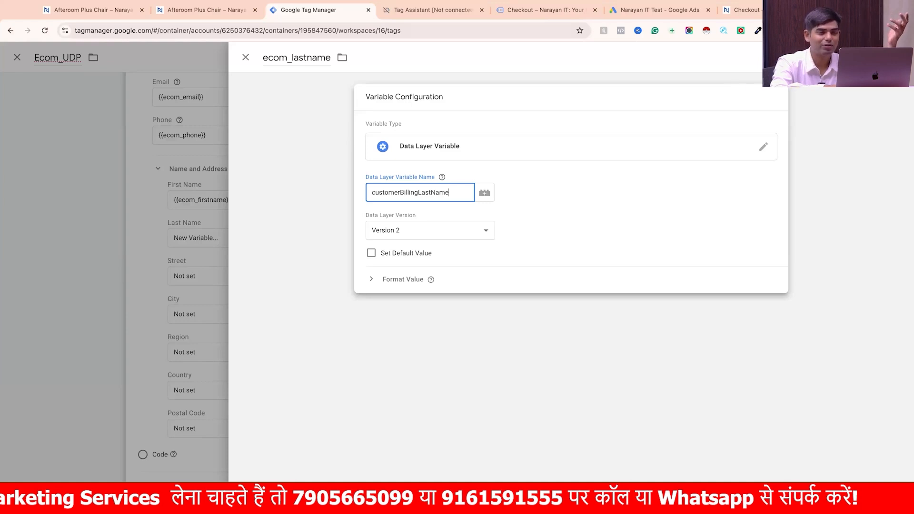
{"action": "left_click", "coordinate": [867, 57]}
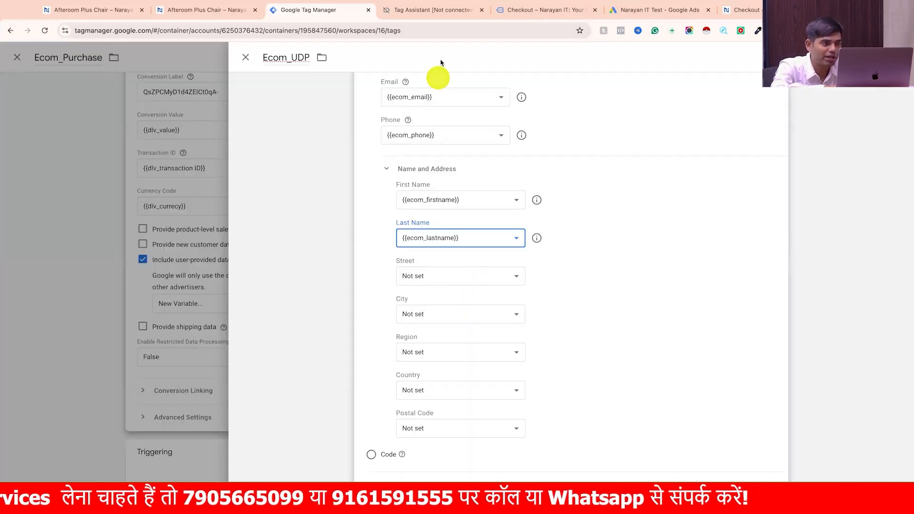
- Check the purchase event's address keys in Tag Assistant, and create a Data Layer Variable named ecom_city for the City field of Ecom_UDP
{"action": "left_click", "coordinate": [530, 10]}
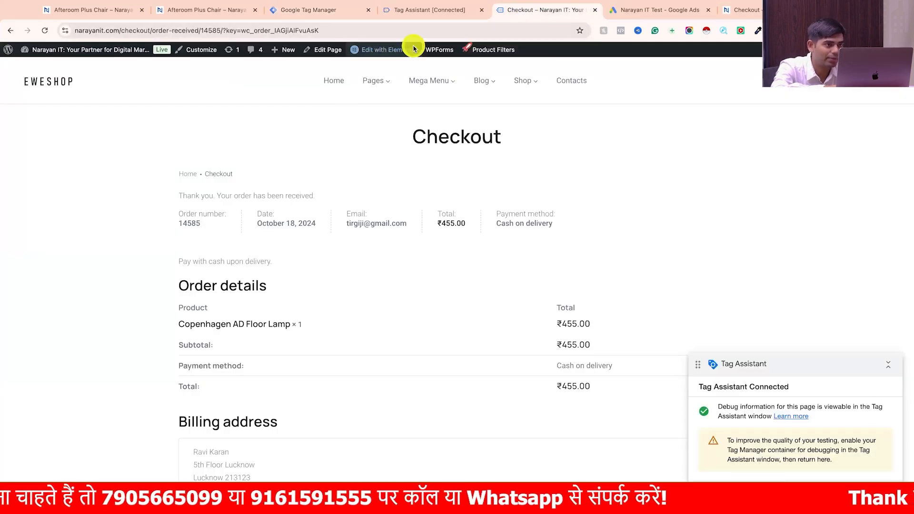
{"action": "left_click", "coordinate": [437, 10]}
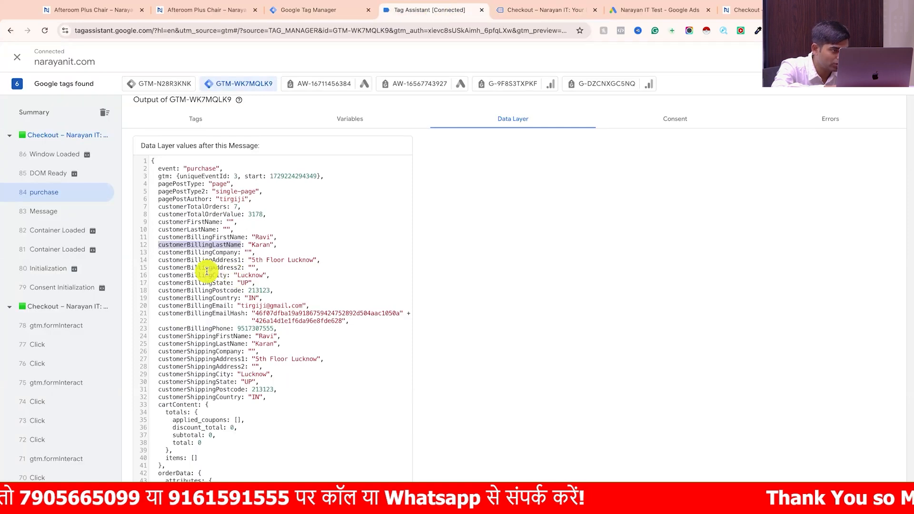
{"action": "scroll", "coordinate": [233, 326], "scroll_direction": "down", "scroll_amount": 2}
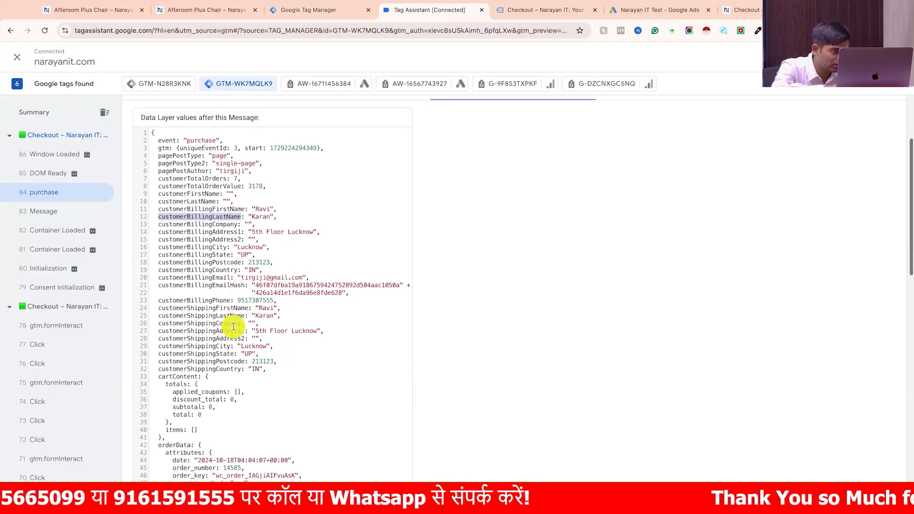
{"action": "scroll", "coordinate": [233, 326], "scroll_direction": "down", "scroll_amount": 2}
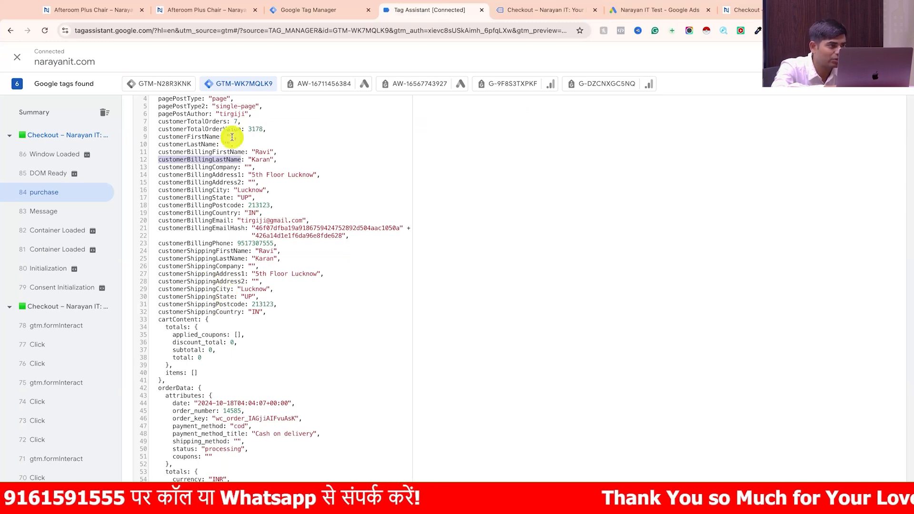
{"action": "left_click", "coordinate": [312, 15]}
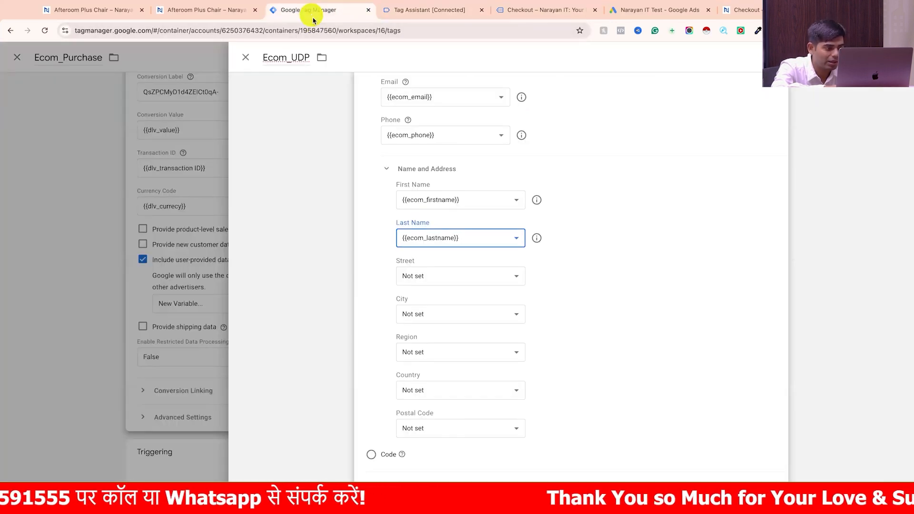
{"action": "left_click", "coordinate": [436, 312]}
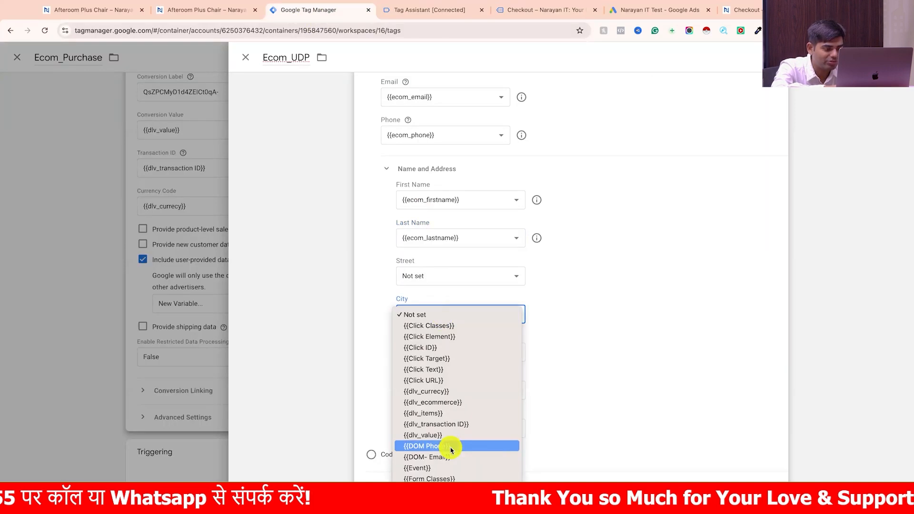
{"action": "scroll", "coordinate": [451, 451], "scroll_direction": "down", "scroll_amount": 4}
{"action": "left_click", "coordinate": [440, 487]}
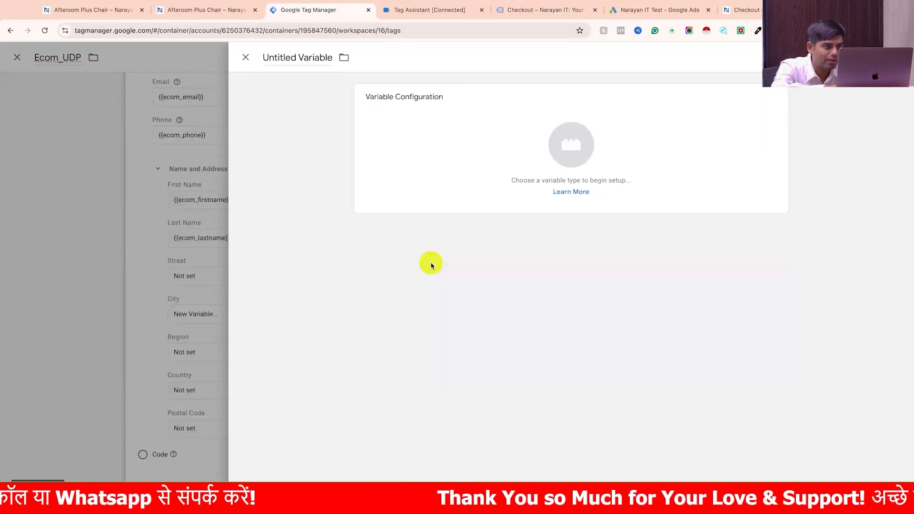
{"action": "left_click", "coordinate": [310, 58]}
{"action": "type", "text": "ecom_city"}
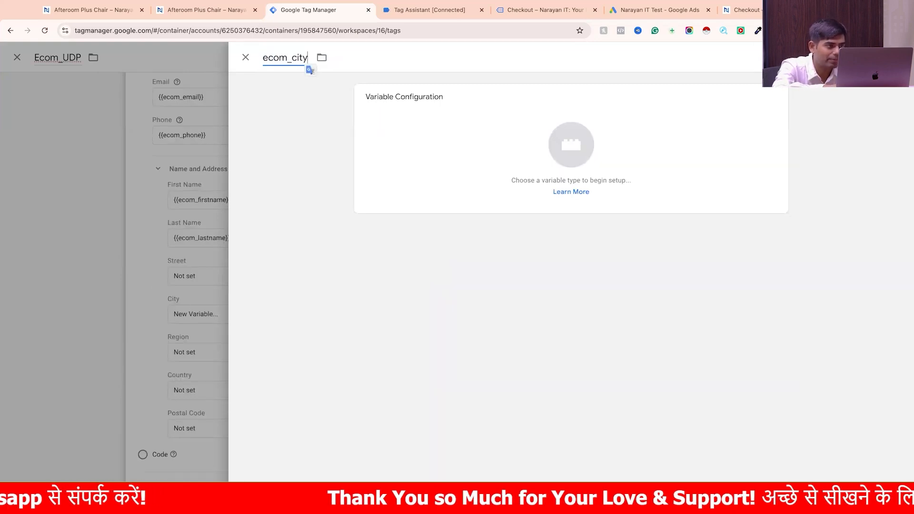
{"action": "left_click", "coordinate": [552, 143]}
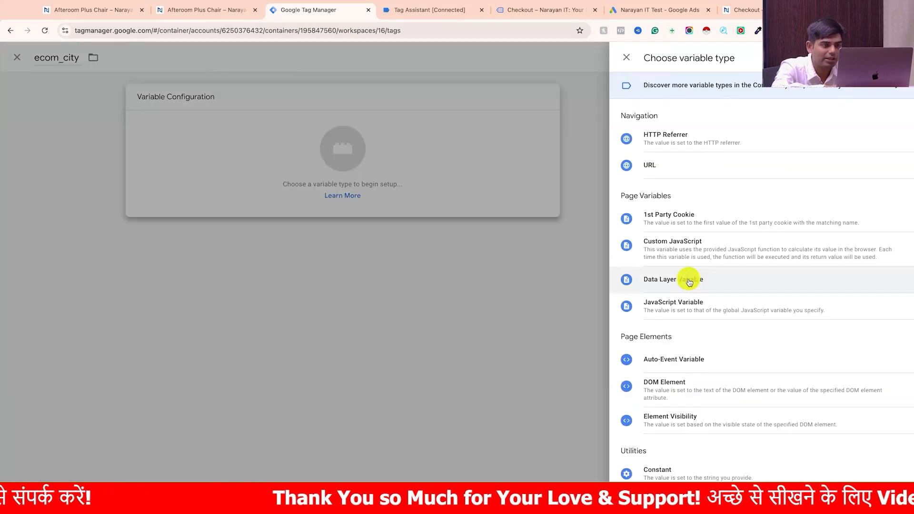
{"action": "left_click", "coordinate": [690, 280]}
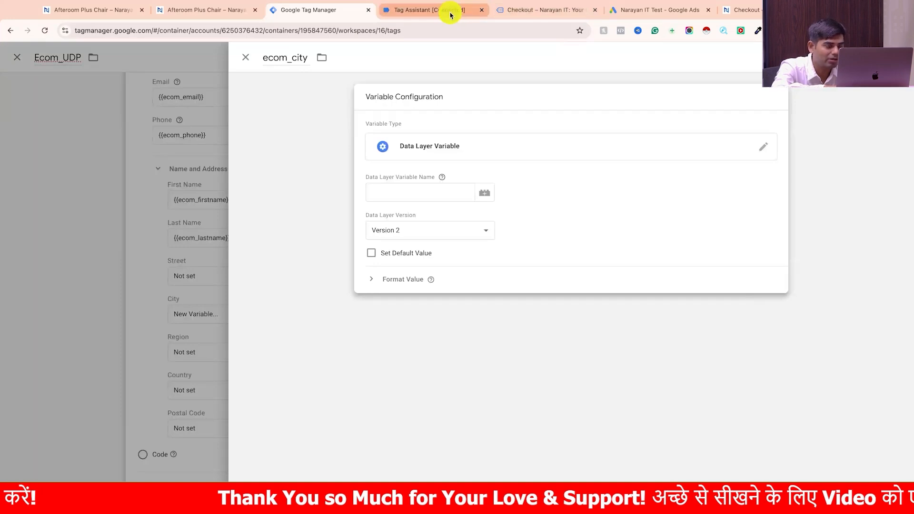
- Copy the customerBillingCity key from the purchase event in Tag Assistant as ecom_city's data layer variable name, and save the variable
{"action": "left_click", "coordinate": [451, 15]}
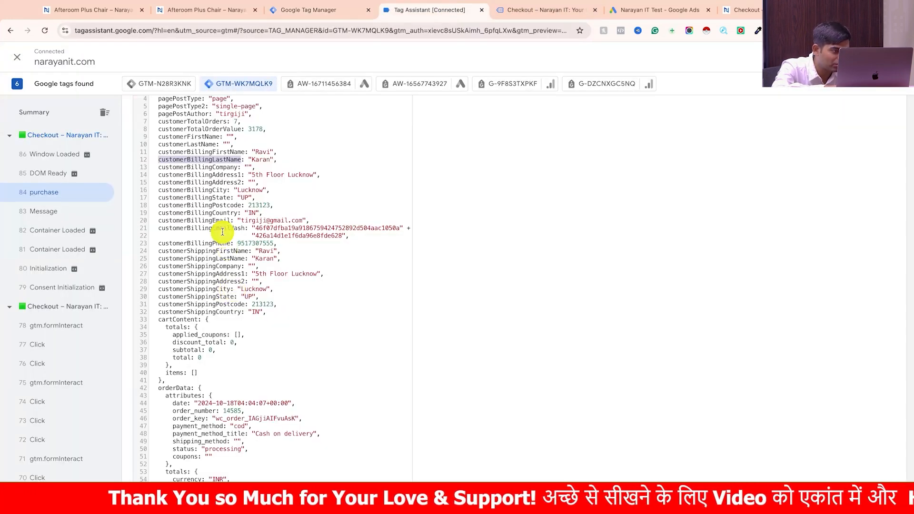
{"action": "scroll", "coordinate": [222, 232], "scroll_direction": "up", "scroll_amount": 1}
{"action": "left_click_drag", "start_coordinate": [227, 193], "coordinate": [154, 194]}
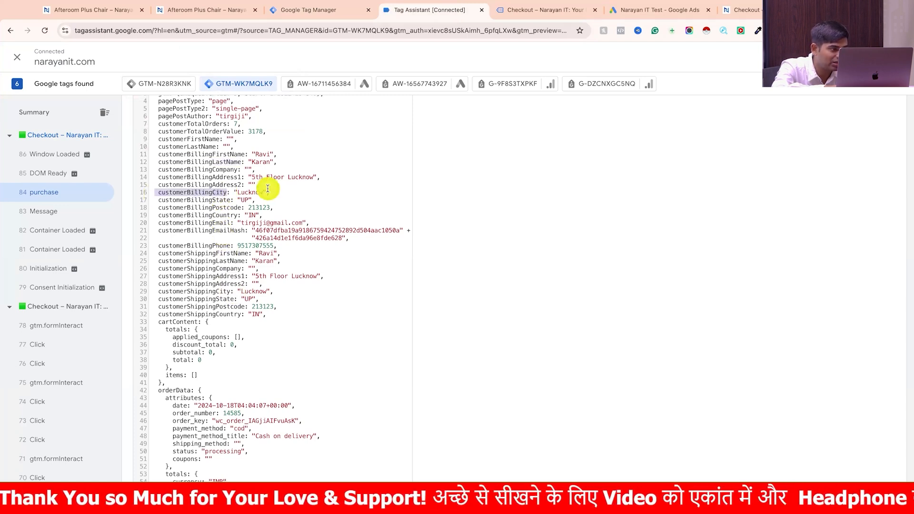
{"action": "left_click", "coordinate": [214, 195]}
{"action": "left_click_drag", "start_coordinate": [157, 193], "coordinate": [227, 192]}
{"action": "key", "text": "super+c"}
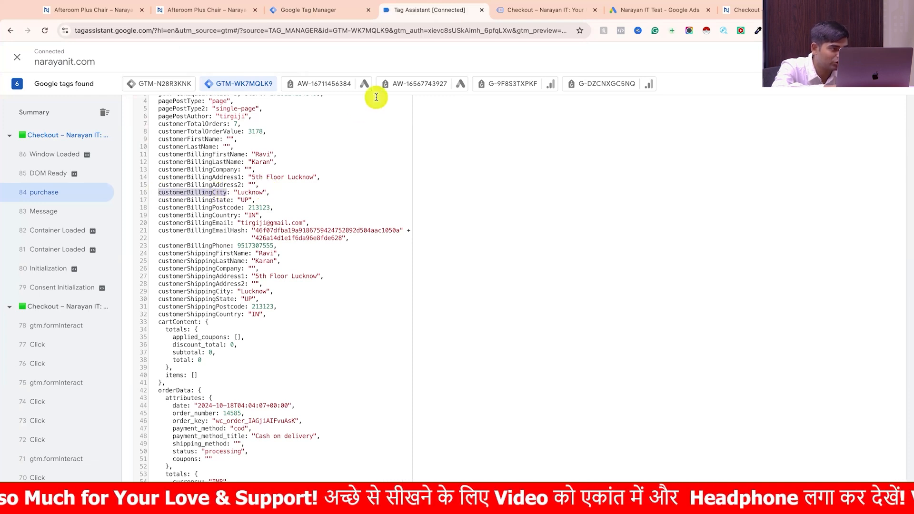
{"action": "left_click", "coordinate": [339, 11]}
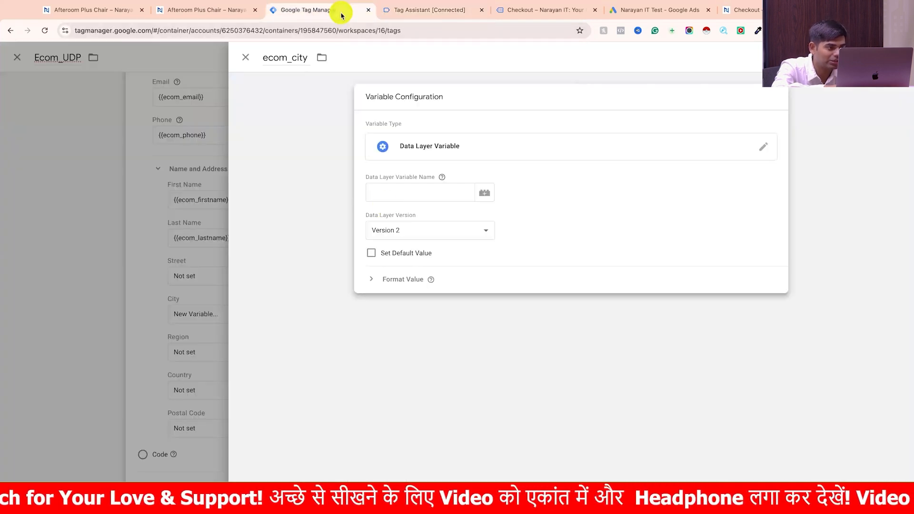
{"action": "left_click", "coordinate": [409, 199]}
{"action": "key", "text": "super+v"}
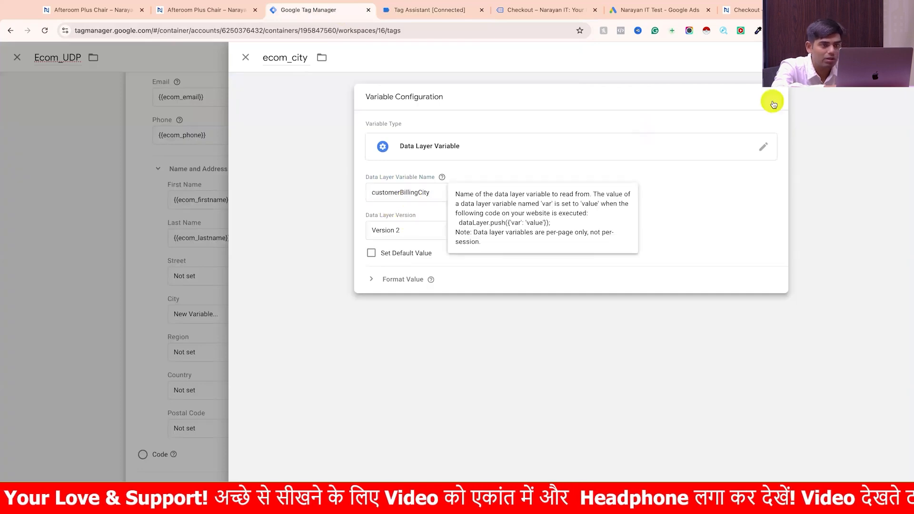
{"action": "left_click", "coordinate": [870, 57]}
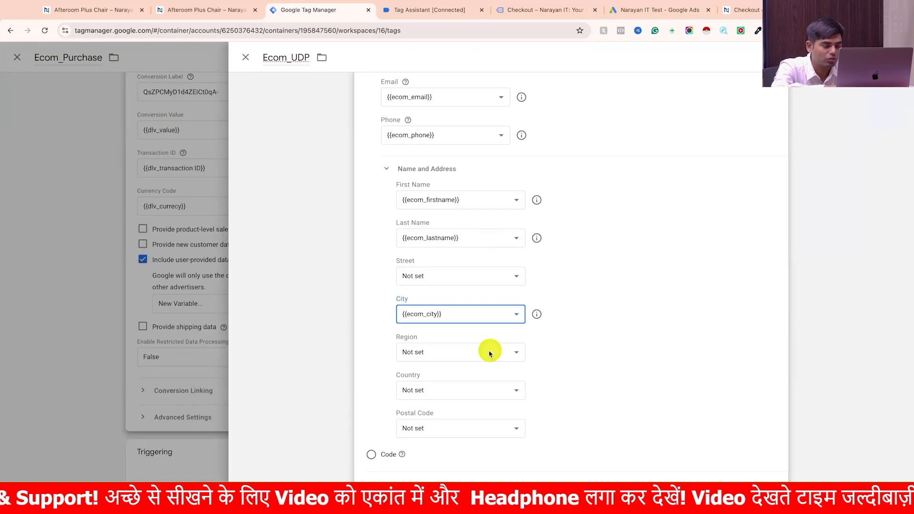
- Copy the customerBillingCountry key from the purchase event's data layer in Tag Assistant, and return to Google Tag Manager
{"action": "left_click", "coordinate": [445, 18]}
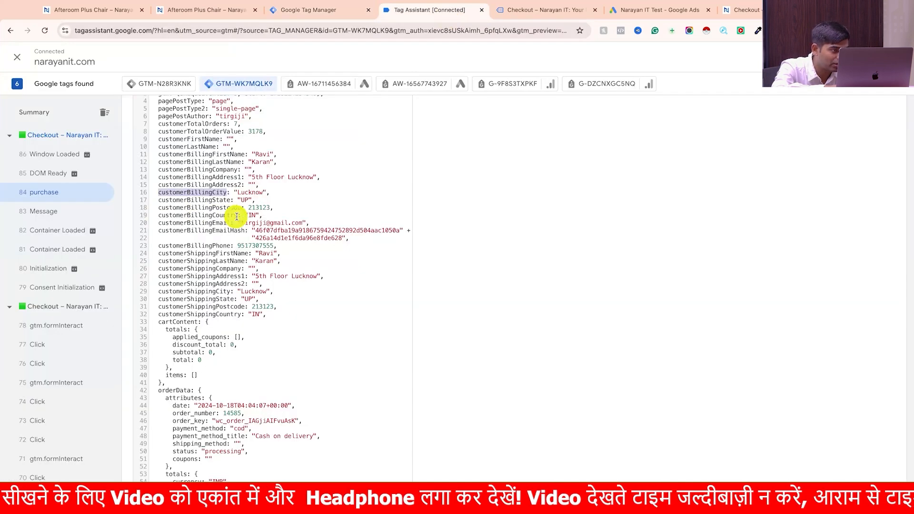
{"action": "left_click_drag", "start_coordinate": [236, 215], "coordinate": [158, 217]}
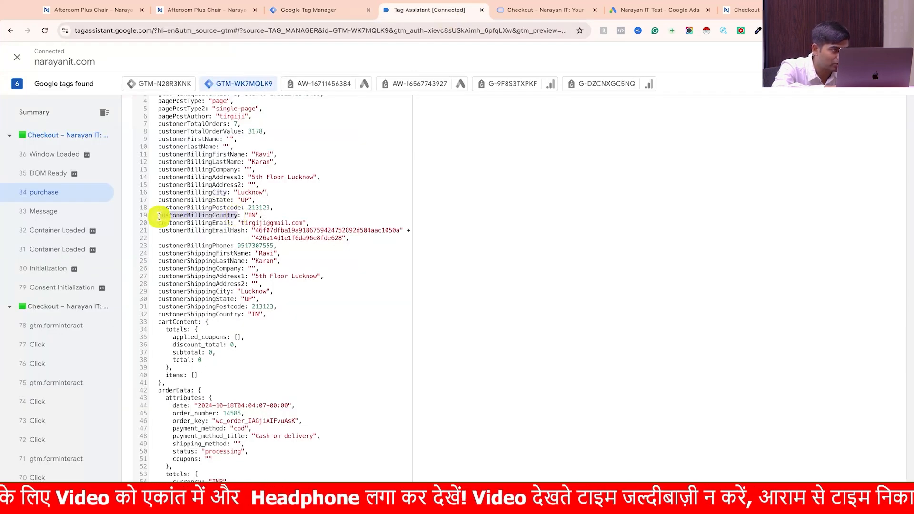
{"action": "left_click", "coordinate": [330, 10]}
{"action": "left_click", "coordinate": [473, 353]}
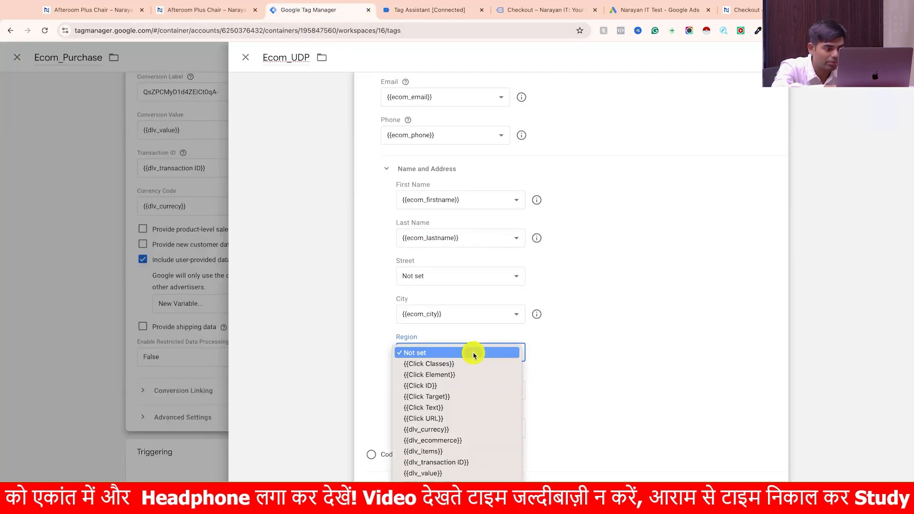
{"action": "scroll", "coordinate": [471, 471], "scroll_direction": "down", "scroll_amount": 5}
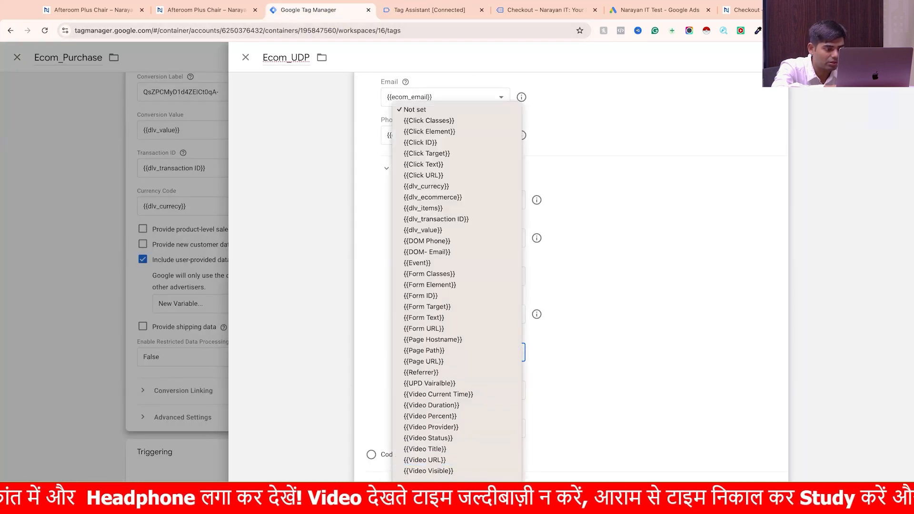
{"action": "left_click", "coordinate": [433, 487]}
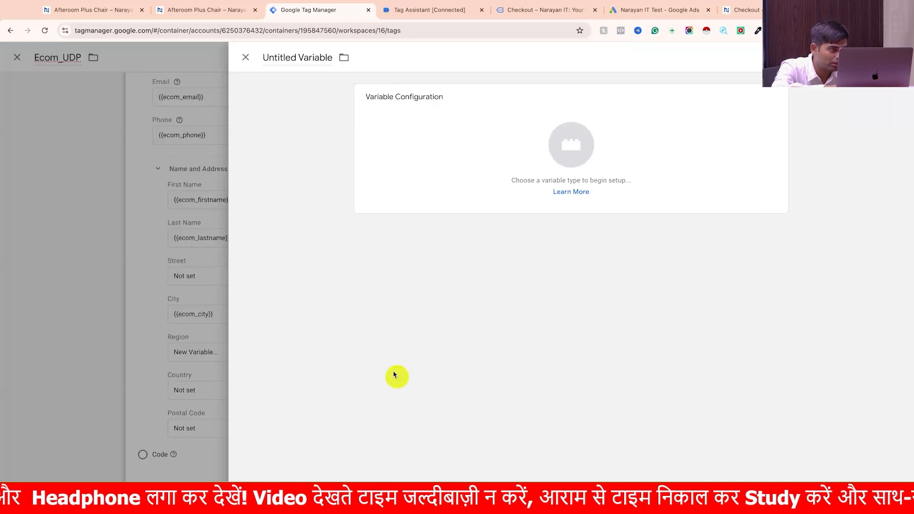
{"action": "left_click", "coordinate": [245, 59]}
- Create a new variable for the Country field of Ecom_UDP, named ecom_countuy, with the Data Layer Variable type
{"action": "left_click", "coordinate": [435, 389]}
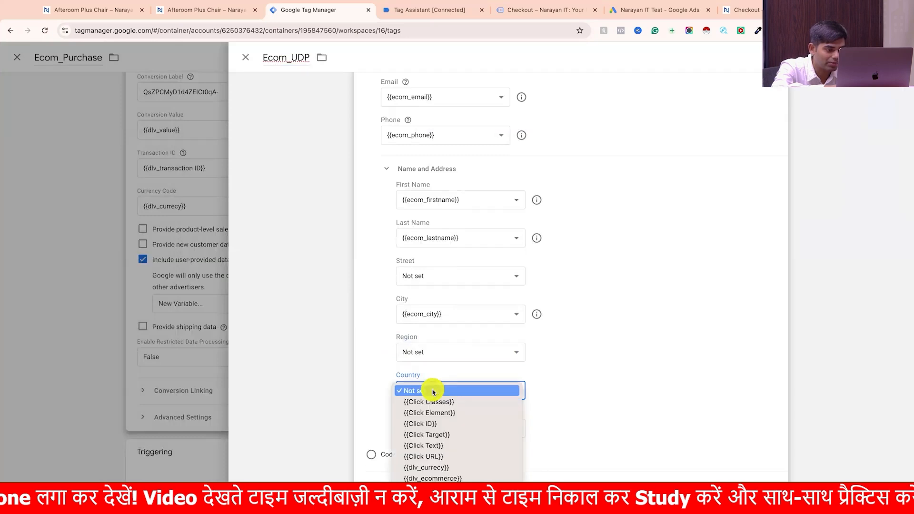
{"action": "scroll", "coordinate": [436, 457], "scroll_direction": "down", "scroll_amount": 5}
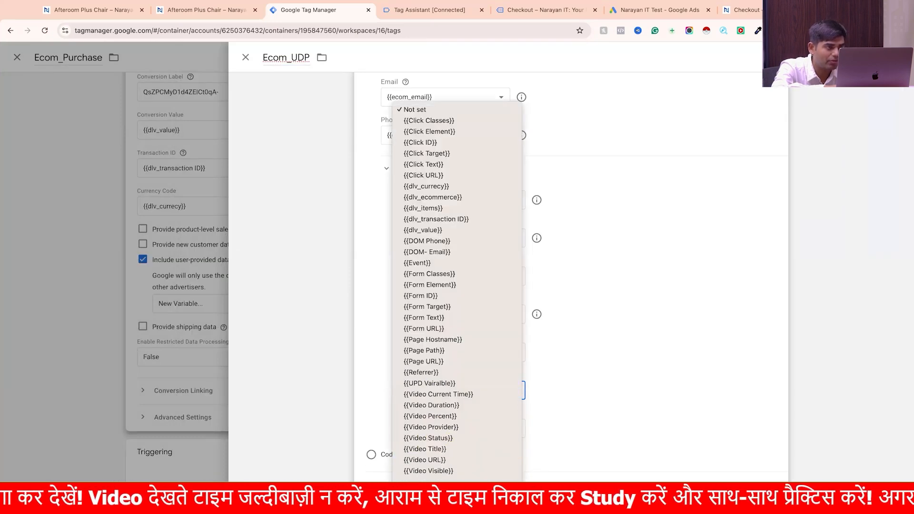
{"action": "left_click", "coordinate": [432, 488]}
{"action": "left_click", "coordinate": [317, 60]}
{"action": "key", "text": "super+a"}
{"action": "type", "text": "ecom"}
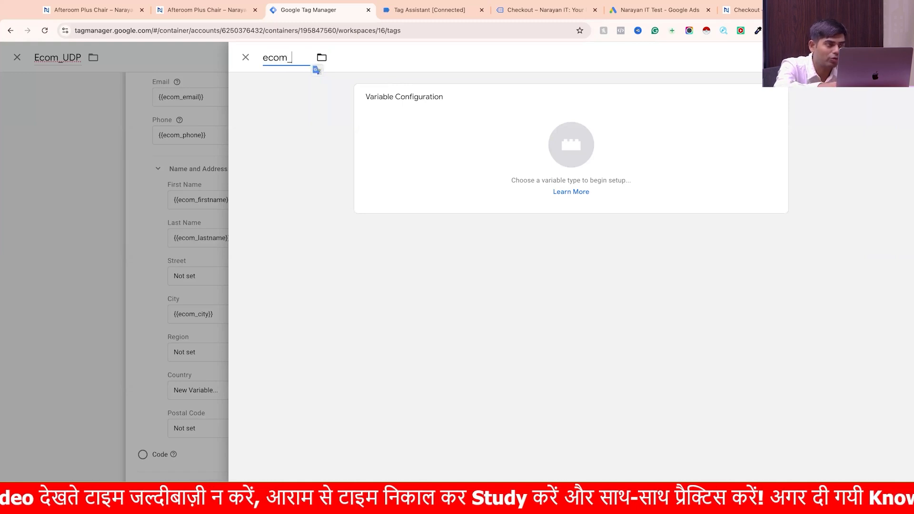
{"action": "type", "text": "_countuy"}
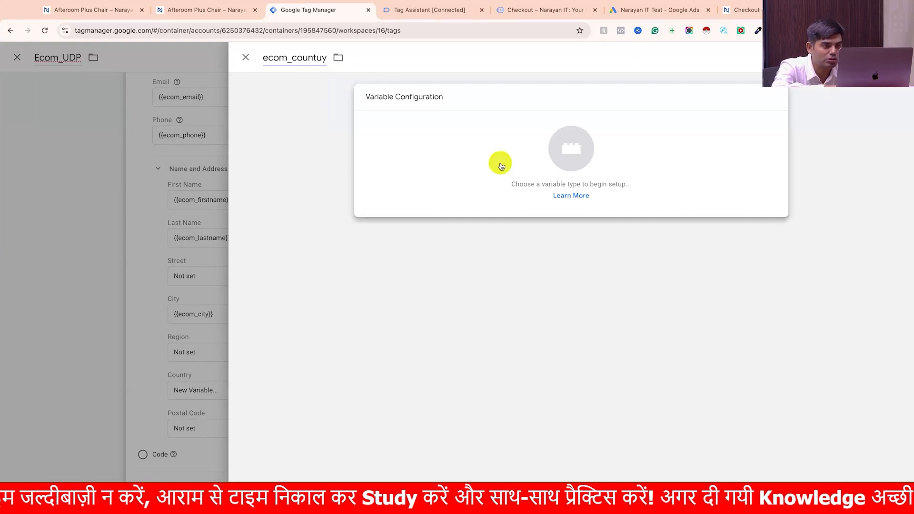
{"action": "left_click", "coordinate": [502, 166]}
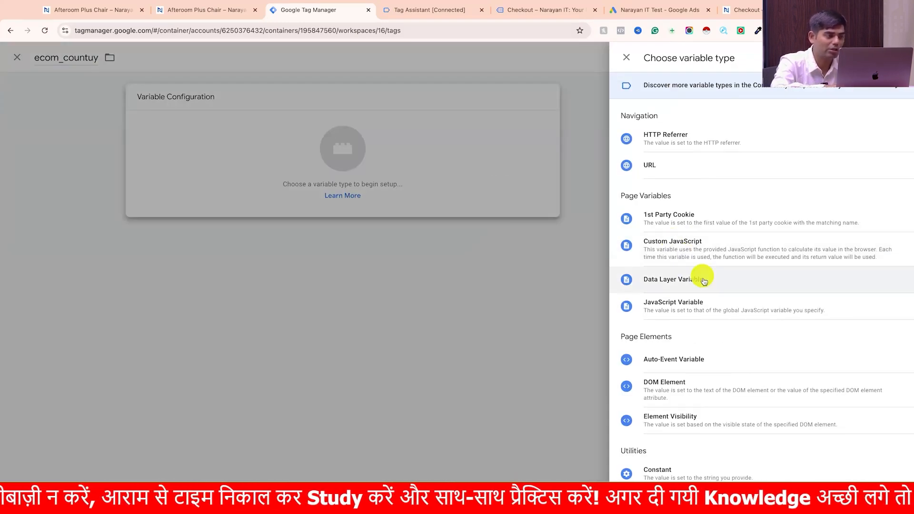
{"action": "left_click", "coordinate": [704, 281]}
- Paste customerBillingCountry as ecom_countuy's data layer variable name, and save the variable
{"action": "left_click", "coordinate": [400, 187]}
{"action": "type", "text": "customerBillingCountry"}
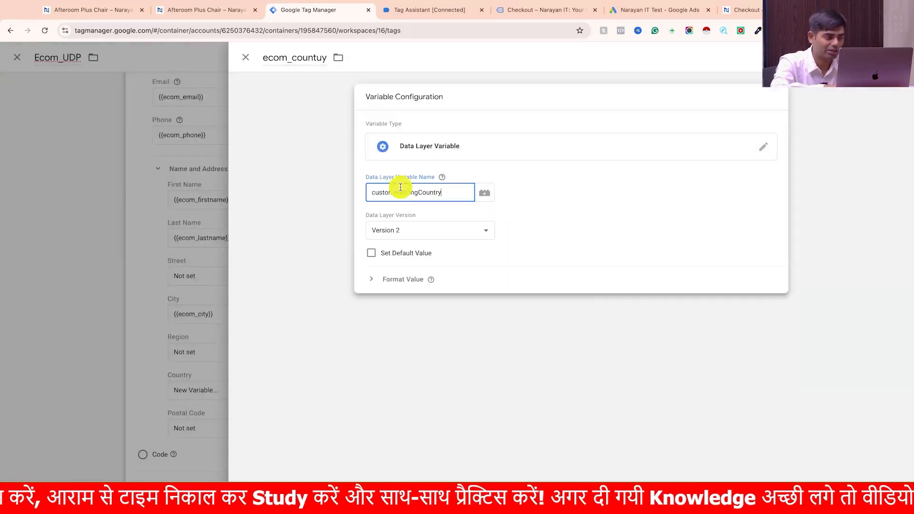
{"action": "left_click", "coordinate": [866, 57]}
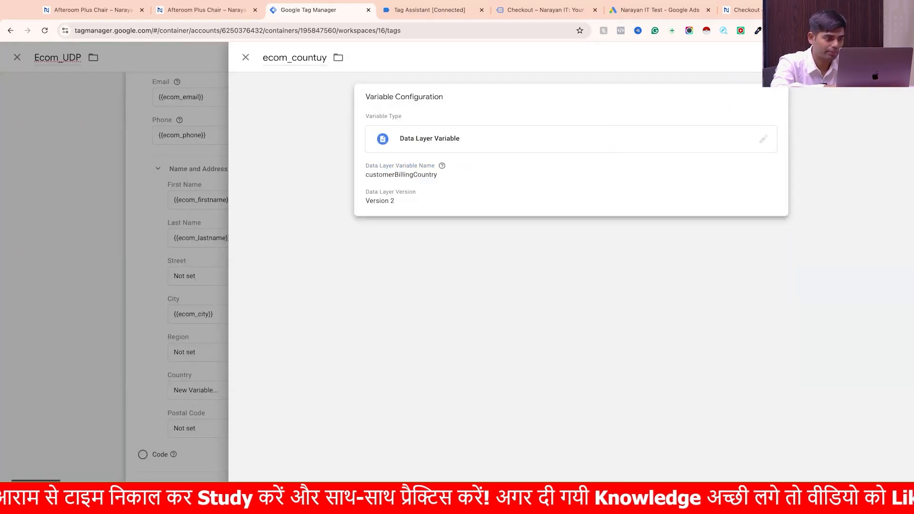